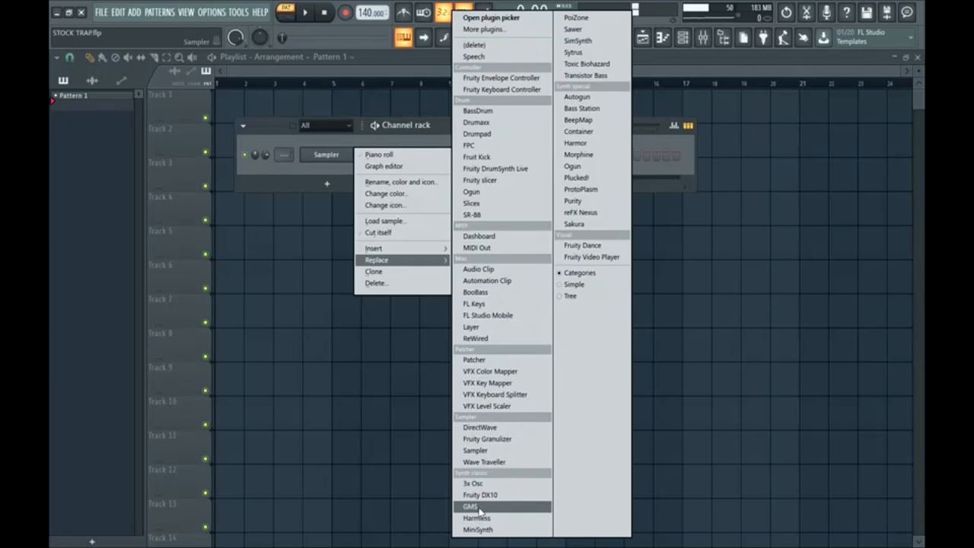
Replace the Sampler channel with the GMS synth and open its presets library
click(476, 506)
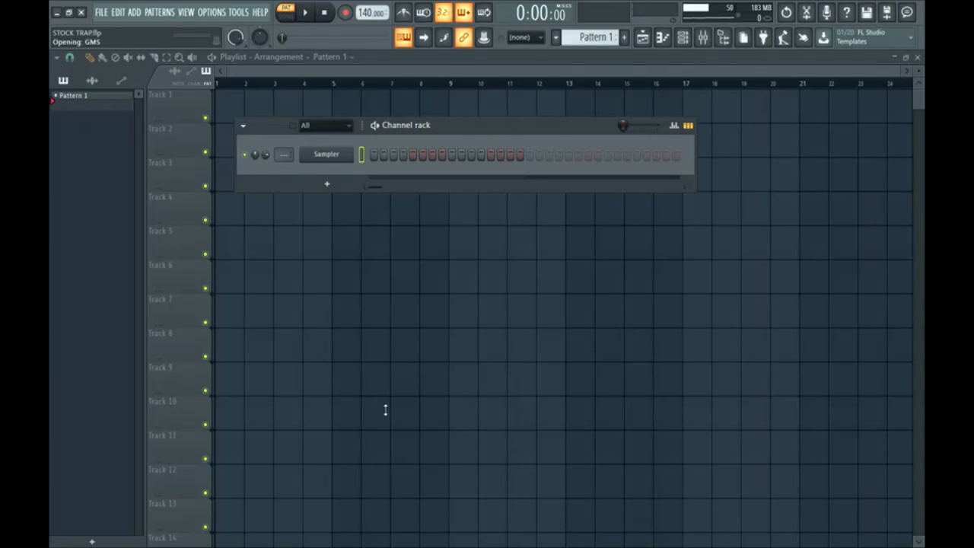
click(311, 328)
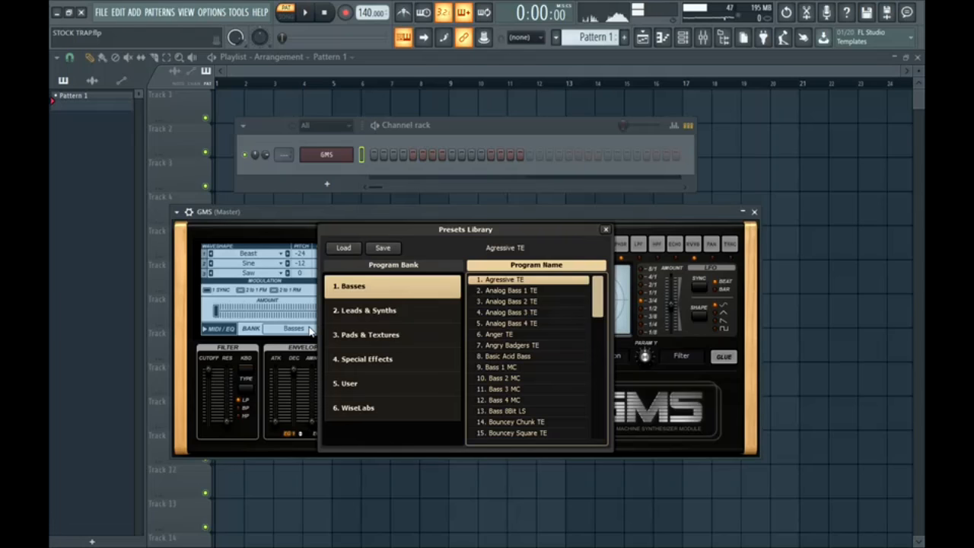
Audition the Bass 2 MC and Diablo TE presets from the Basses bank
scroll(525, 327, down, 2)
click(526, 327)
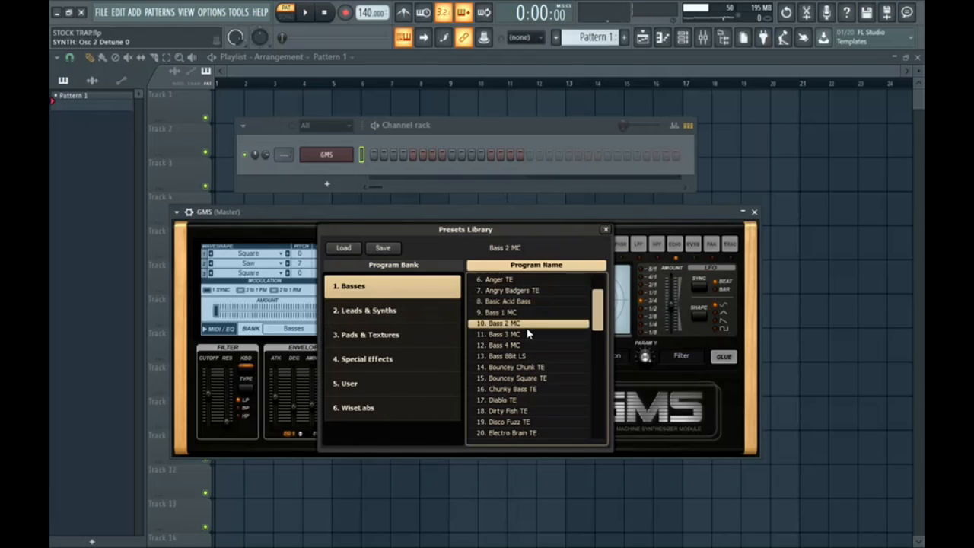
scroll(533, 342, down, 2)
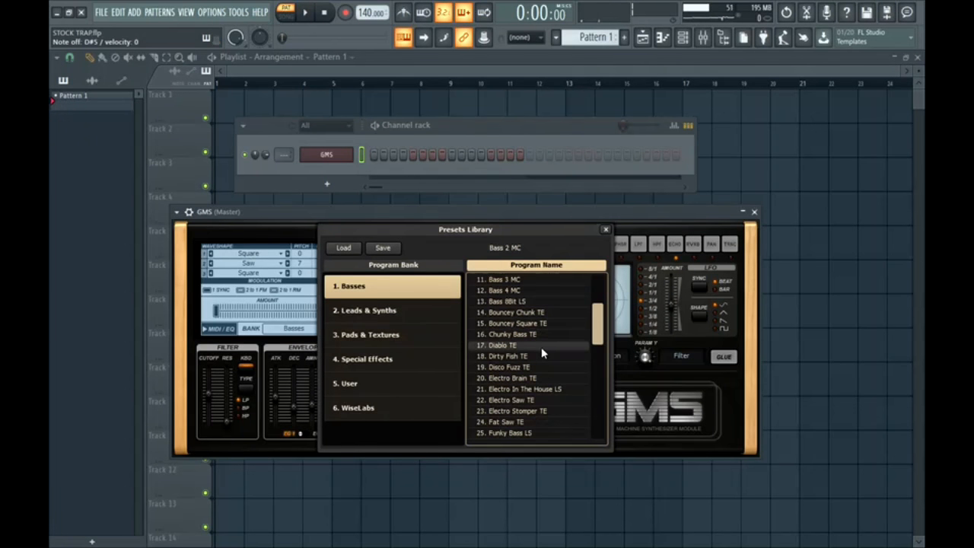
click(540, 347)
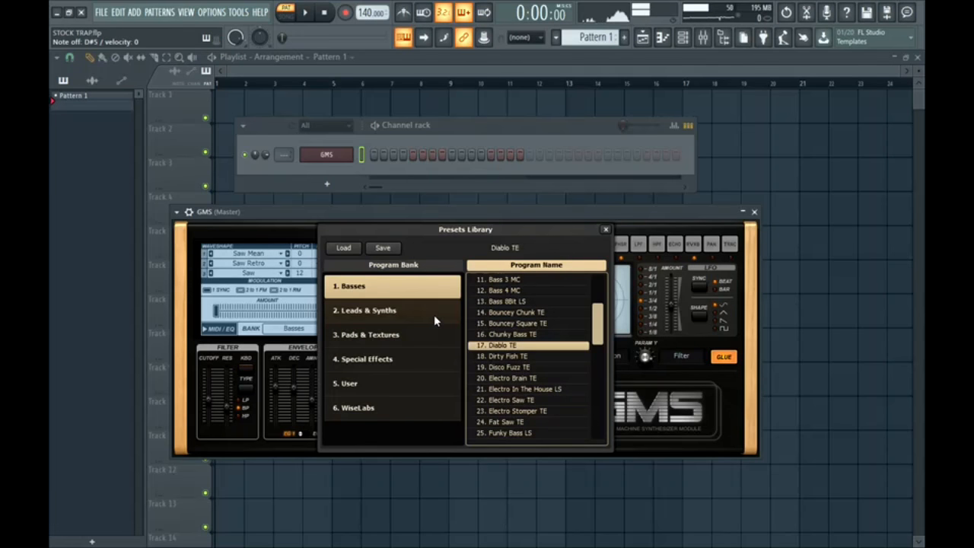
Browse the Leads & Synths bank, load the Midnight 2 TE preset and close the presets library
click(437, 314)
click(507, 334)
scroll(509, 340, down, 2)
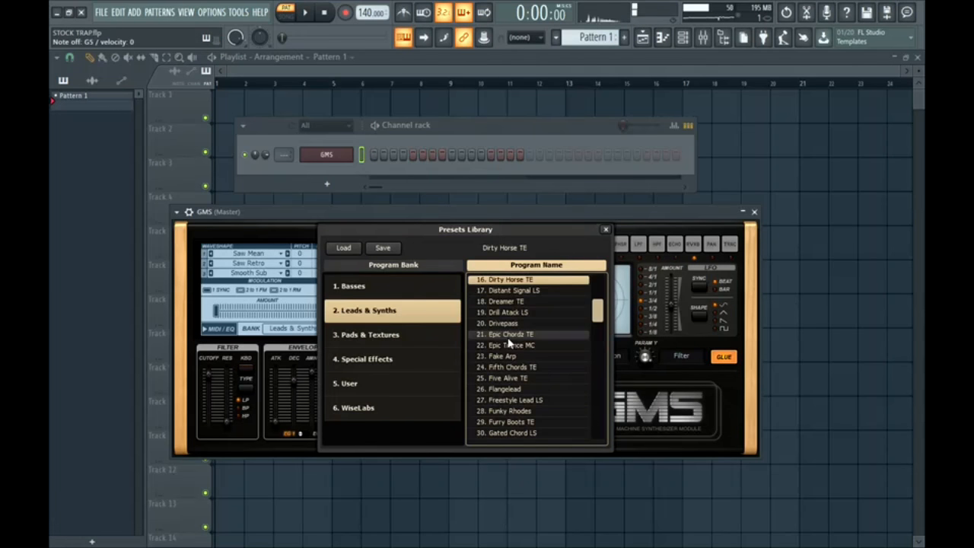
click(508, 338)
scroll(508, 339, down, 1)
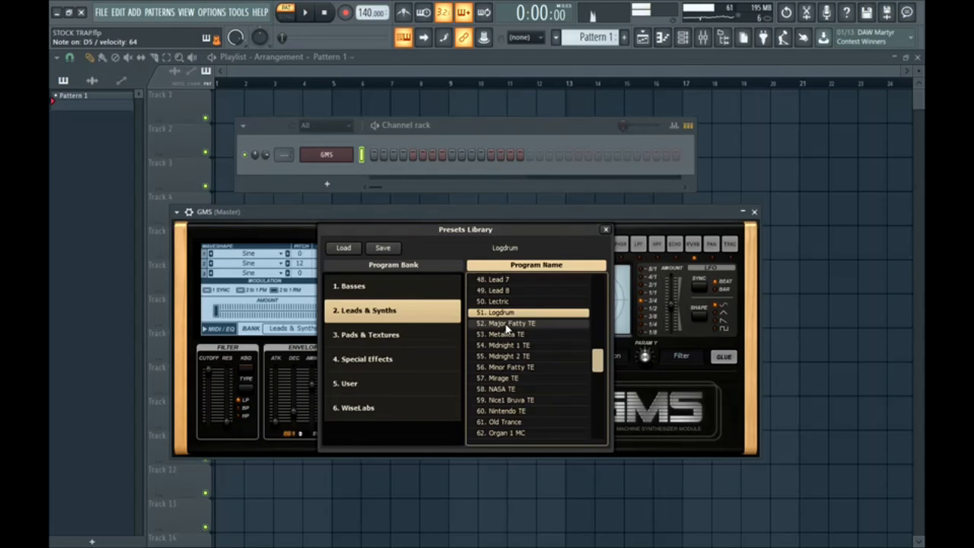
click(504, 357)
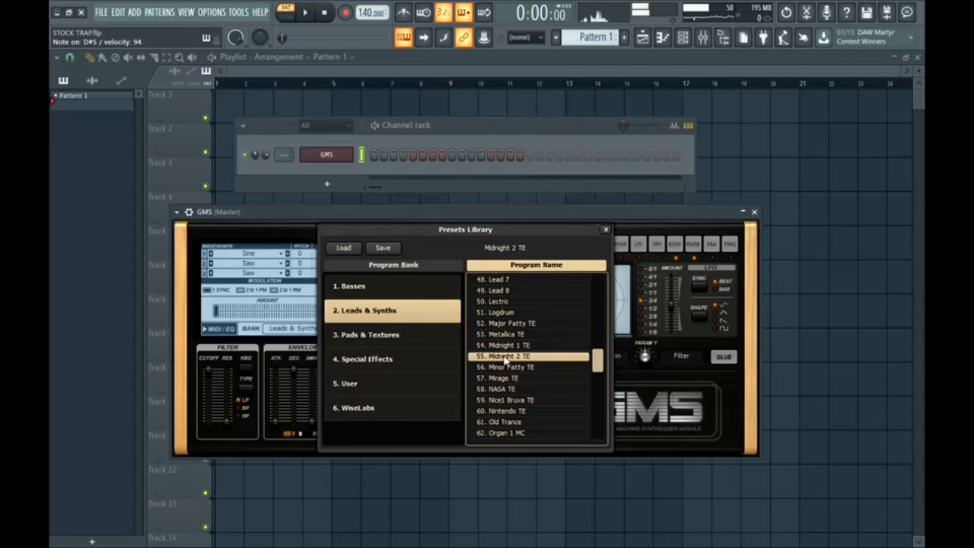
click(606, 229)
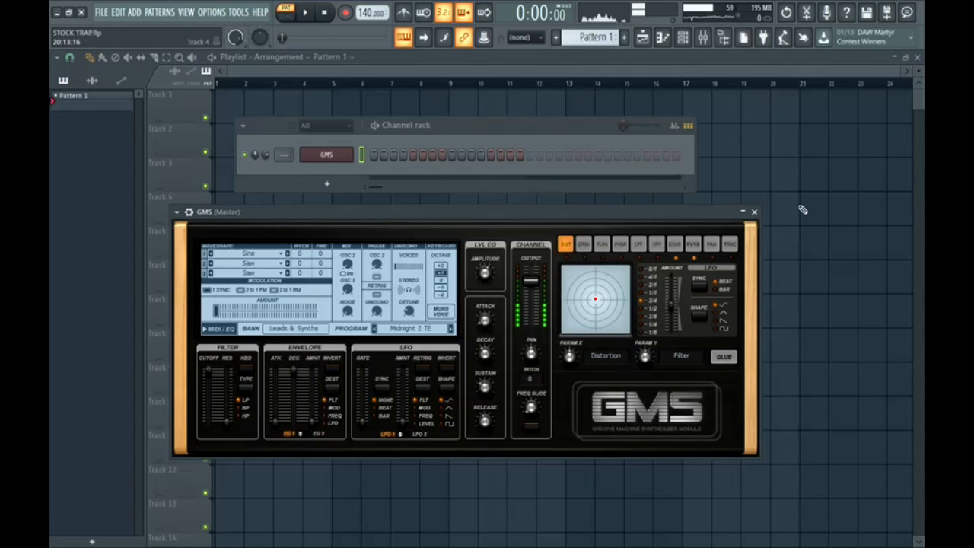
Close the synth and channel rack windows, then set the tempo to 157 BPM with the metronome on
click(754, 212)
click(682, 38)
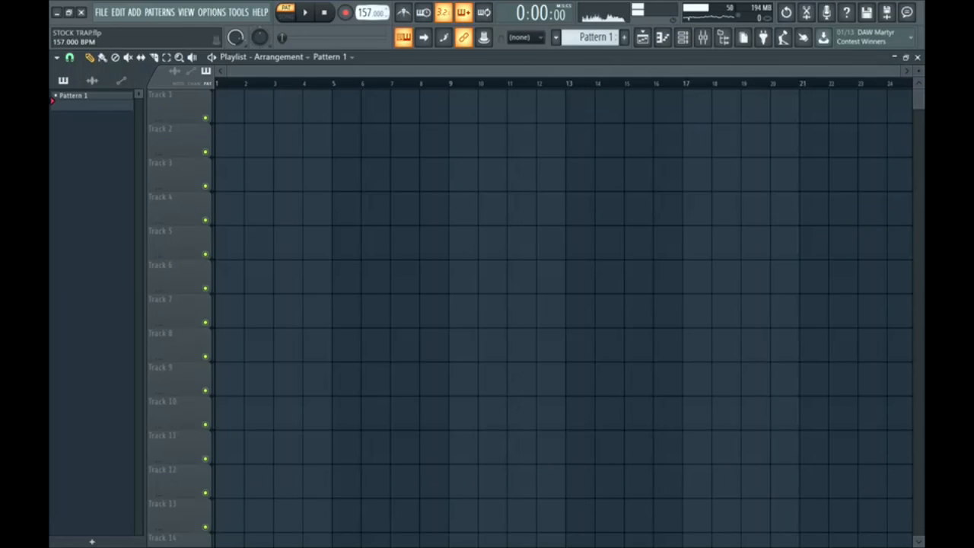
click(403, 13)
key(space)
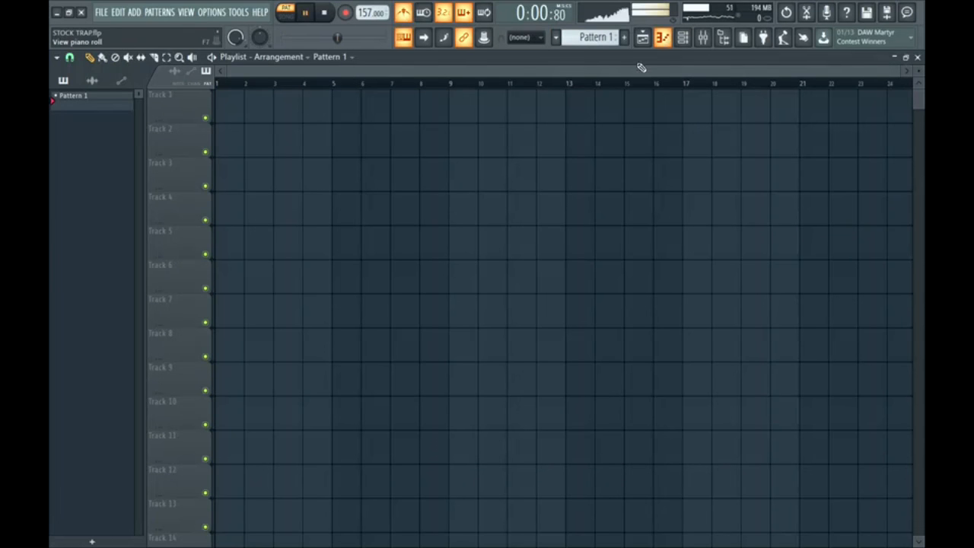
Open the piano roll for GMS with playback stopped and enlarge its note area
key(F7)
key(space)
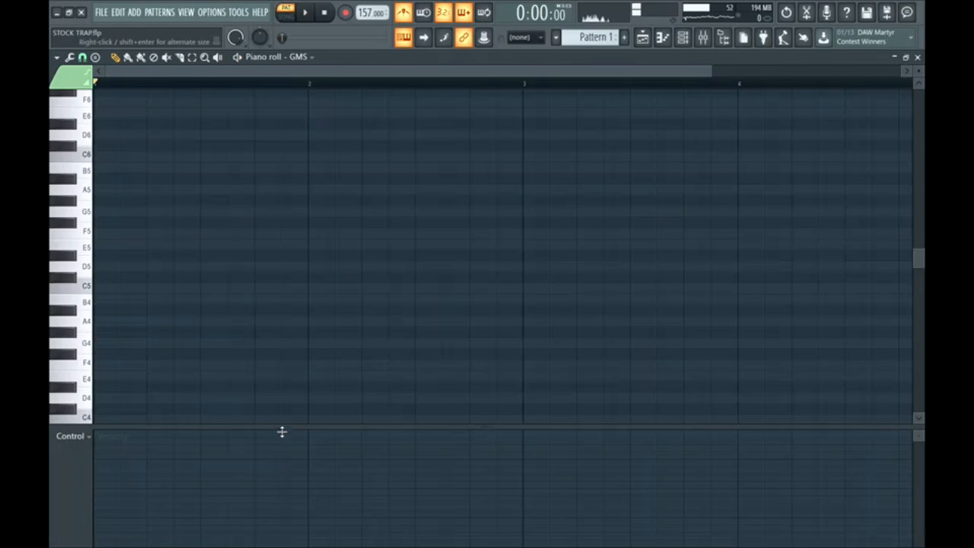
drag(282, 432, 280, 462)
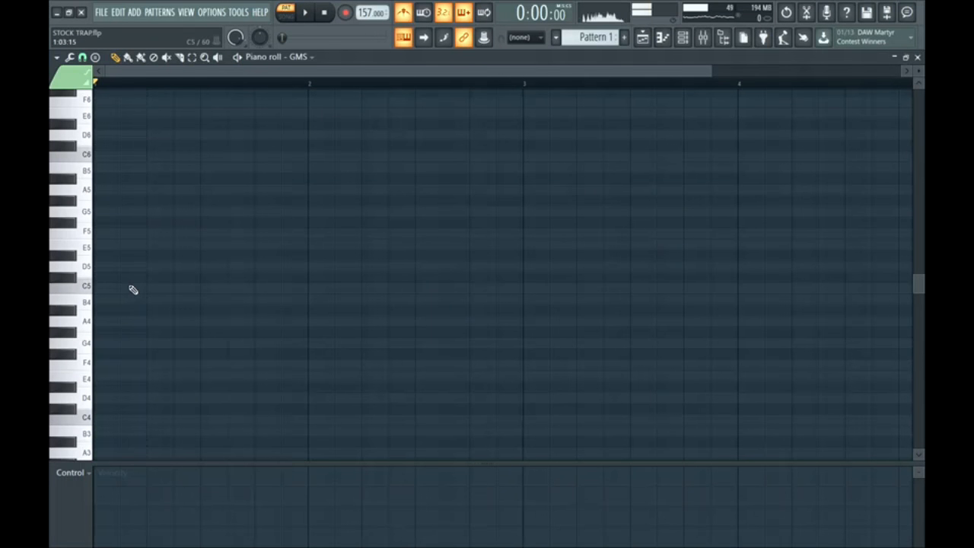
Draw a chord of A#4, C#5 and F5 at the start of bar 1 and preview it
scroll(133, 281, down, 2)
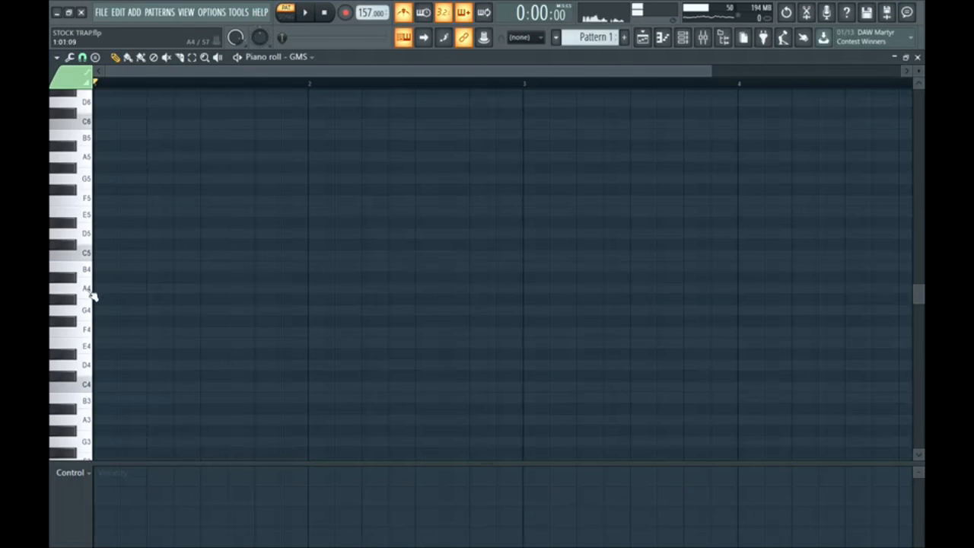
click(99, 278)
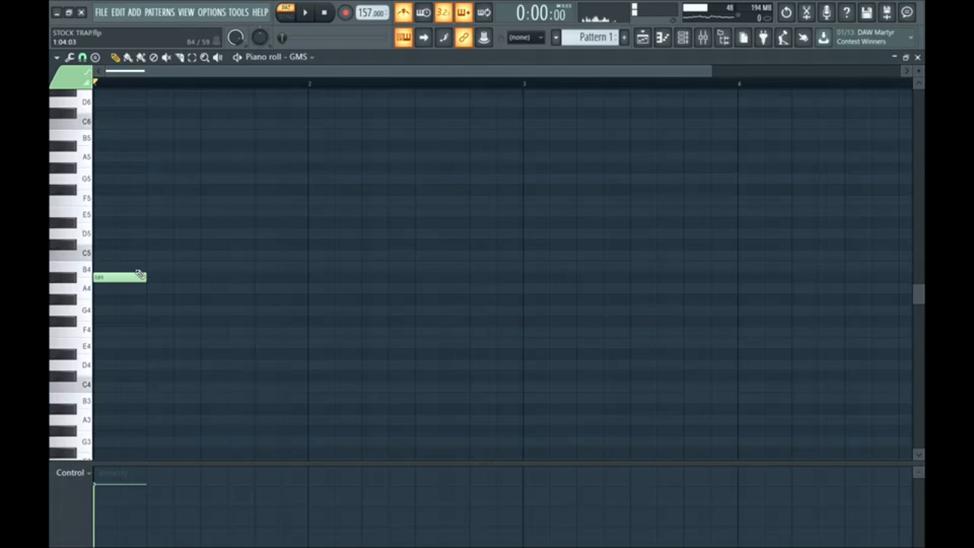
click(97, 244)
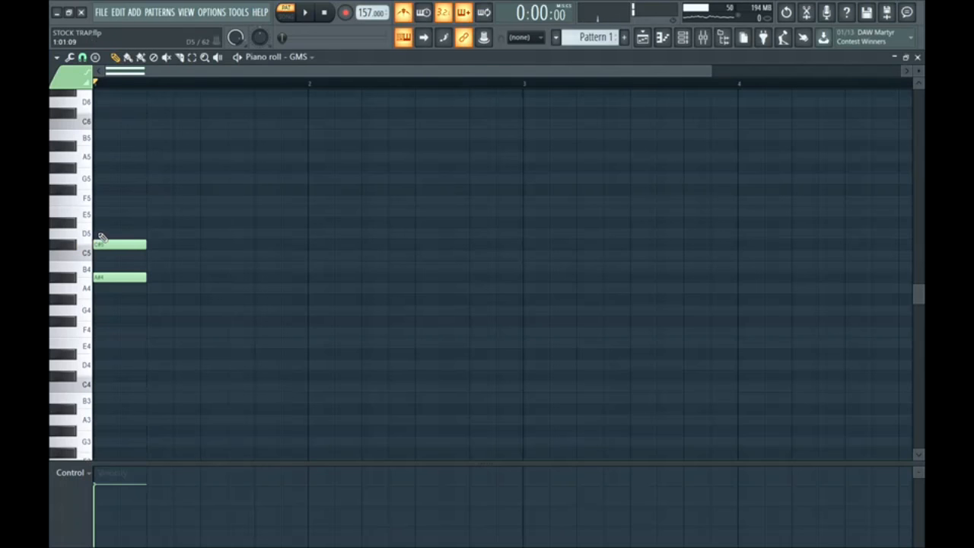
click(100, 203)
key(space)
key(space)
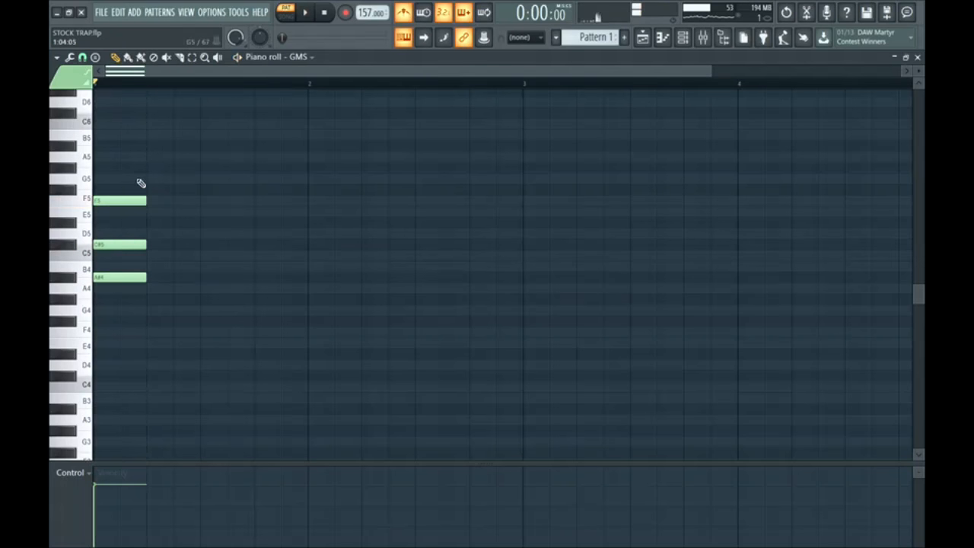
Lengthen all three notes of the first chord to one full bar and preview the result
key(ctrl+a)
drag(171, 287, 199, 300)
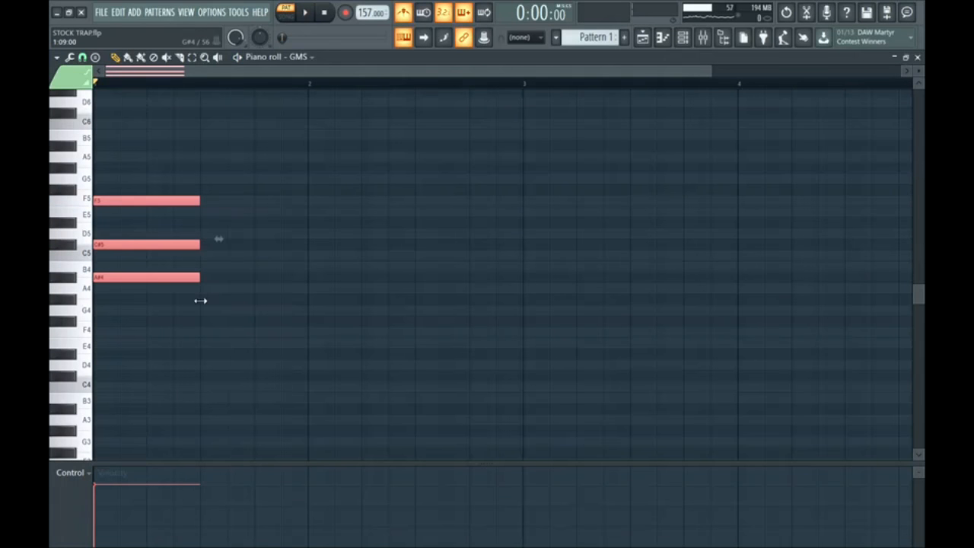
key(space)
key(space)
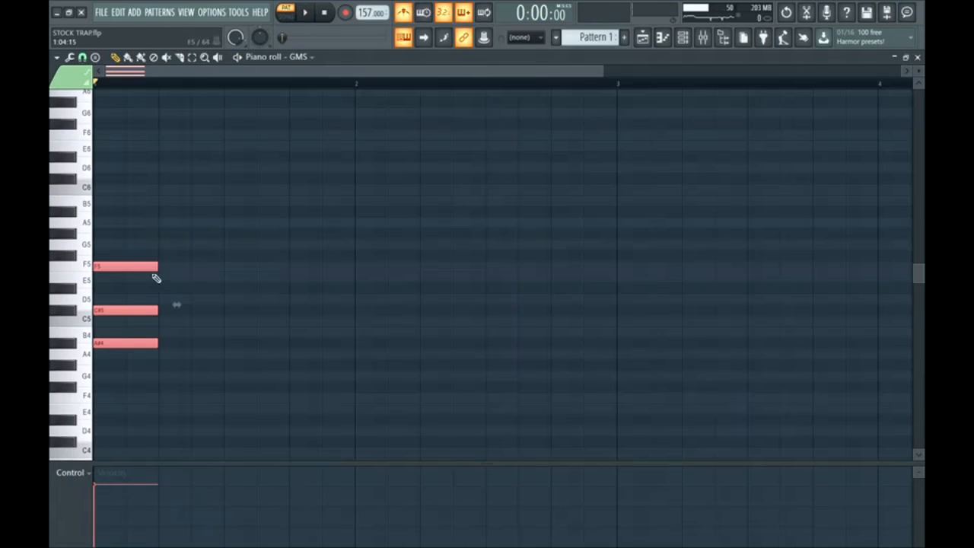
drag(175, 303, 340, 300)
key(space)
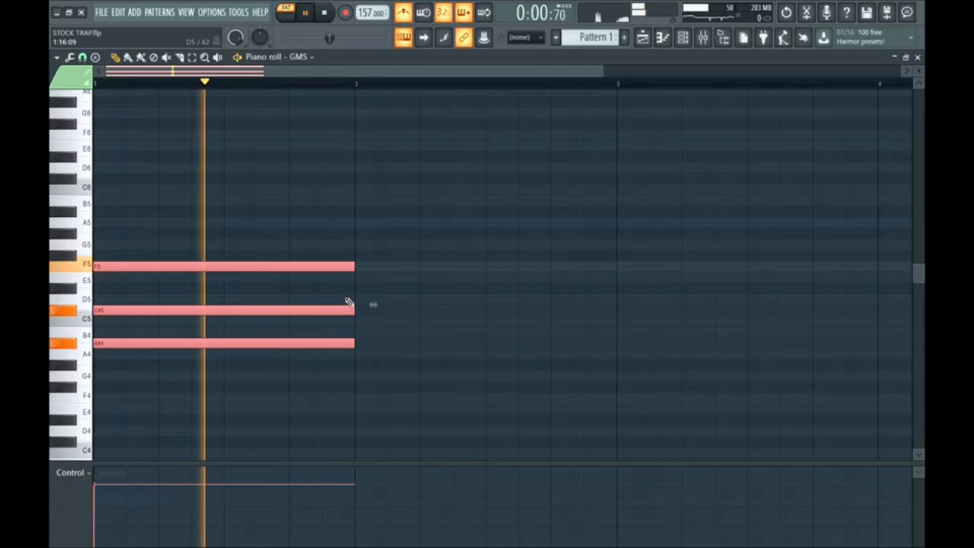
key(space)
Duplicate the chord into bar 2 and lower the copy's F5 note by an octave to F4
key(ctrl+b)
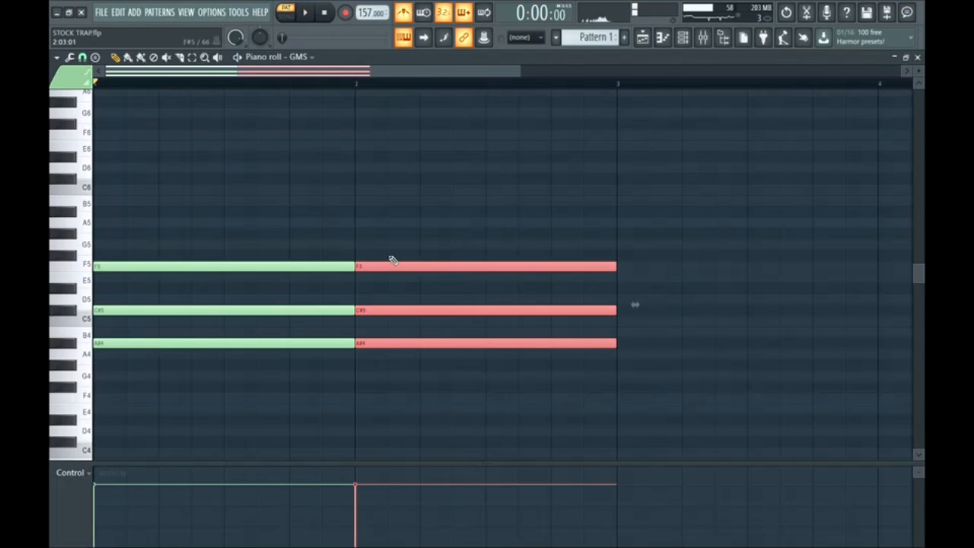
key(ctrl+d)
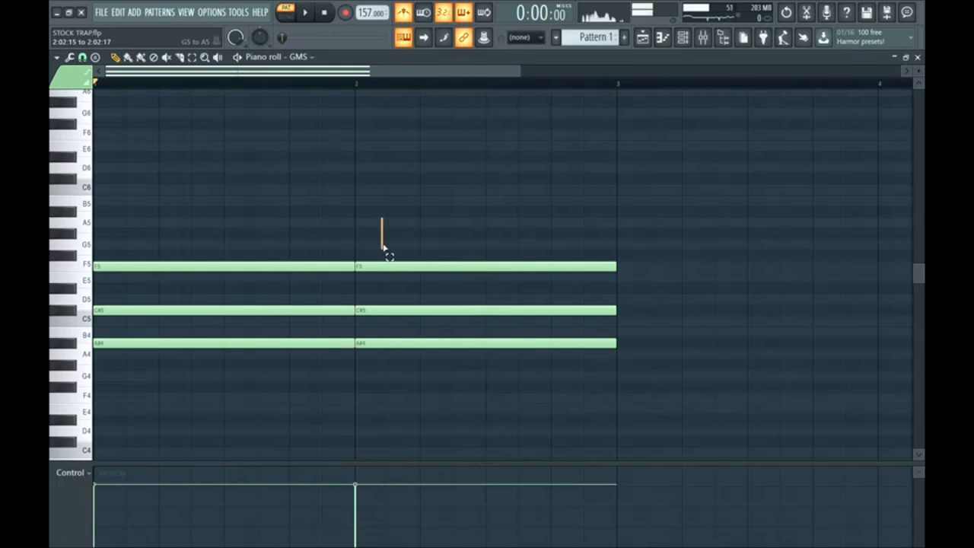
click(388, 266)
key(ctrl+Down)
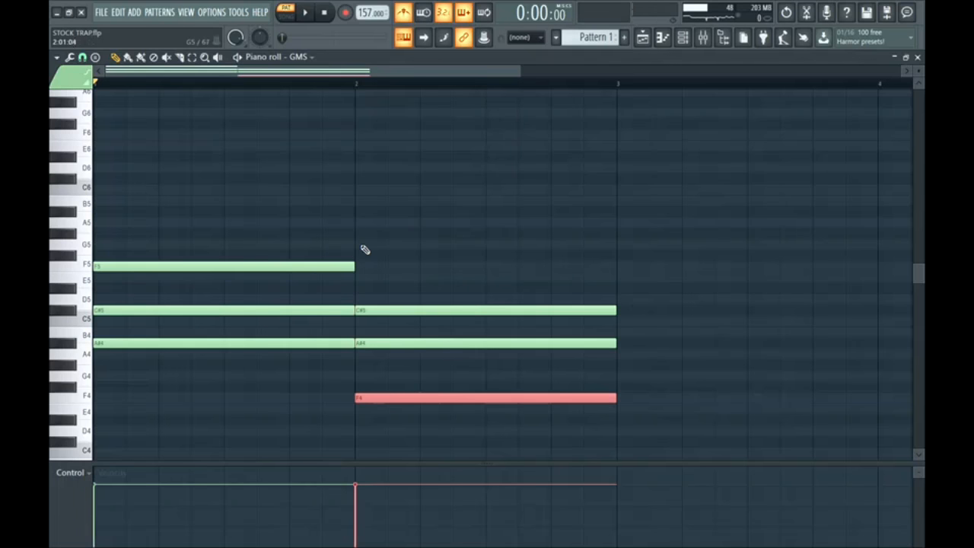
key(ctrl+d)
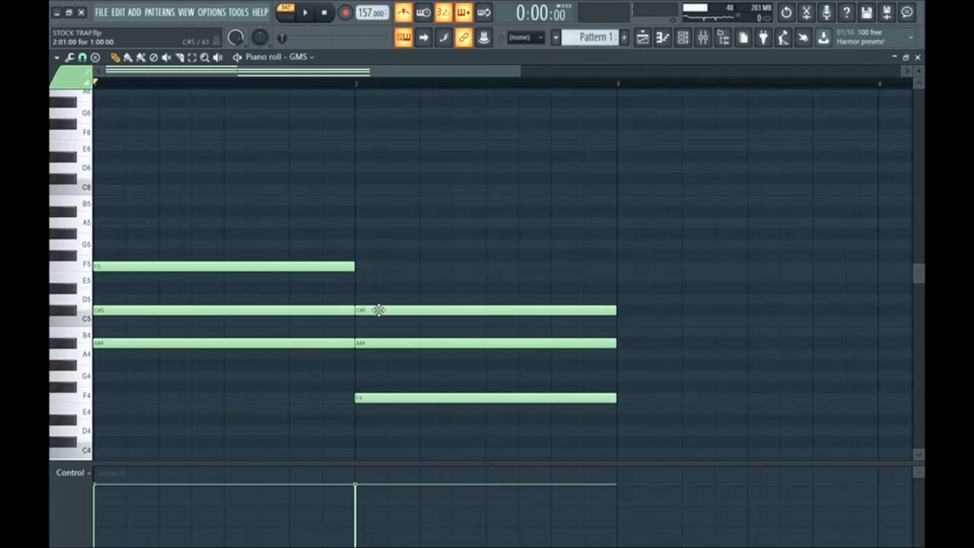
Lower the C#5 note of the bar 2 chord to C5 and play both chords
drag(379, 310, 381, 321)
key(space)
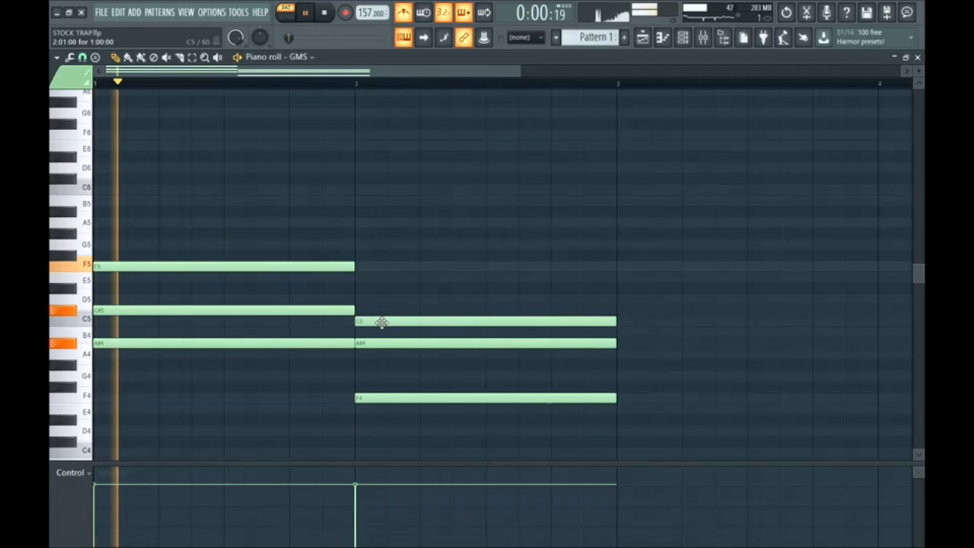
scroll(381, 321, down, 3)
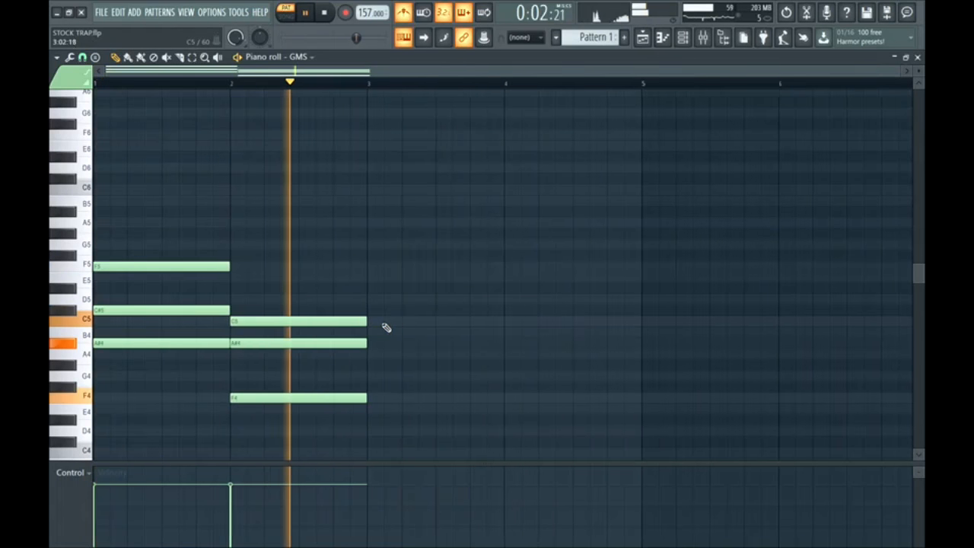
key(space)
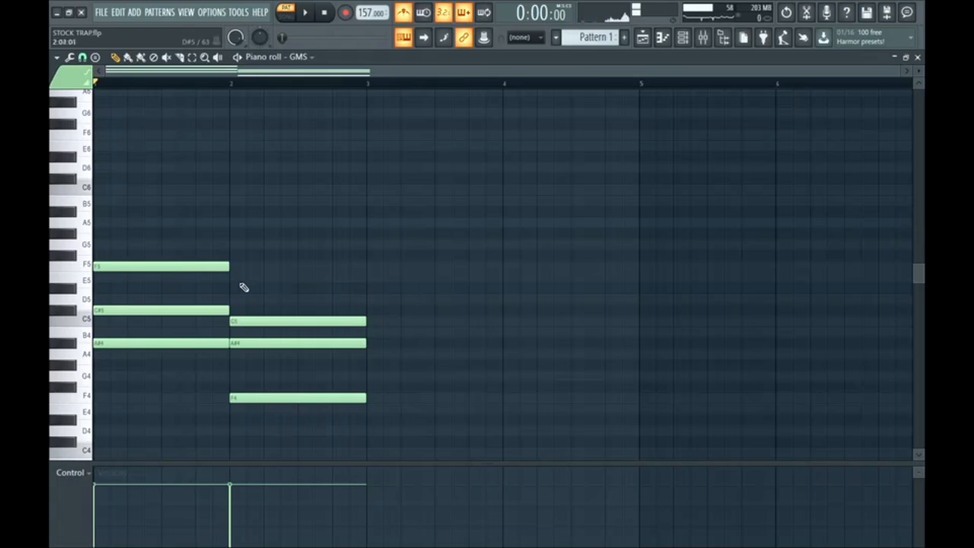
Build a one-bar chord of A#4, D#5 and F#5 in bar 3 and play the progression
drag(228, 241, 209, 371)
drag(148, 342, 419, 342)
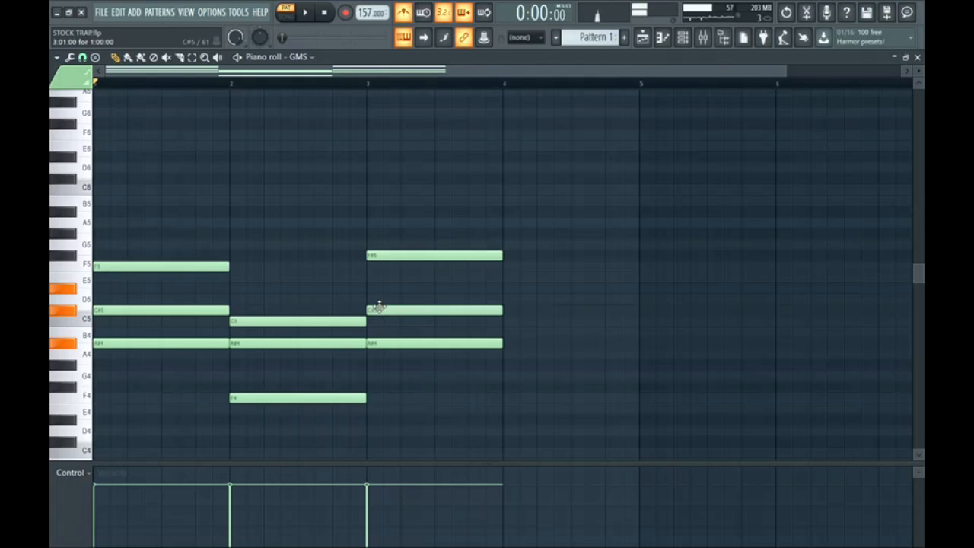
drag(379, 306, 381, 284)
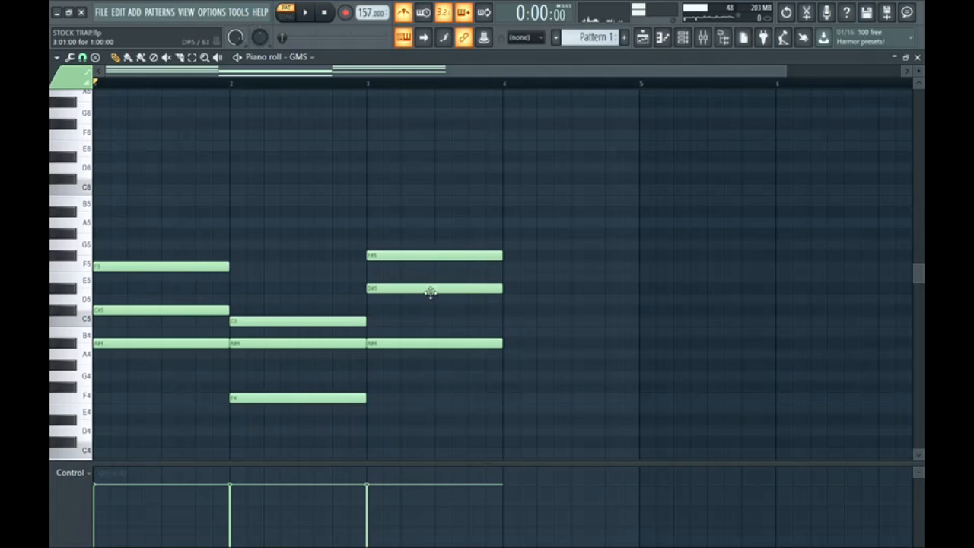
drag(420, 241, 433, 307)
click(510, 321)
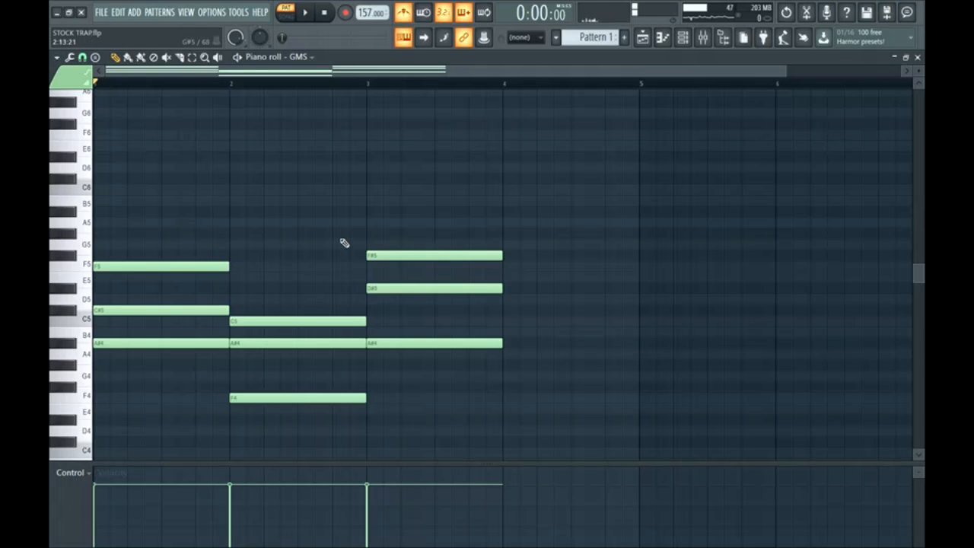
key(space)
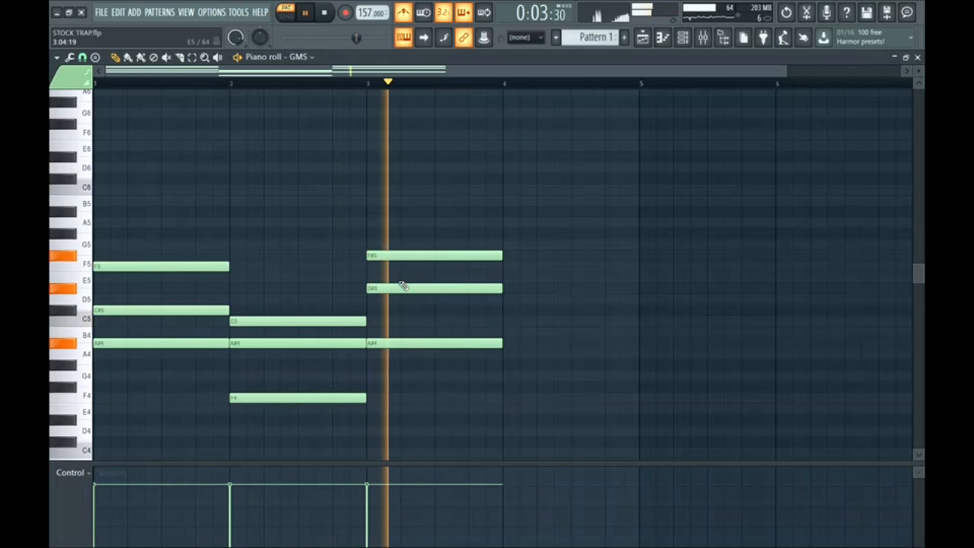
key(space)
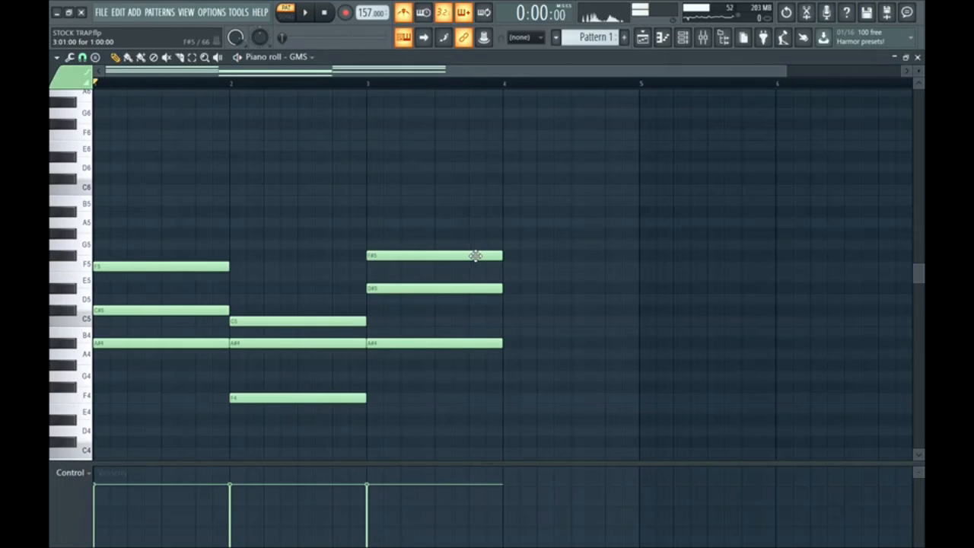
Start the bar 4 chord with one-bar F5 and C5 notes and play the progression from bar 3
click(504, 266)
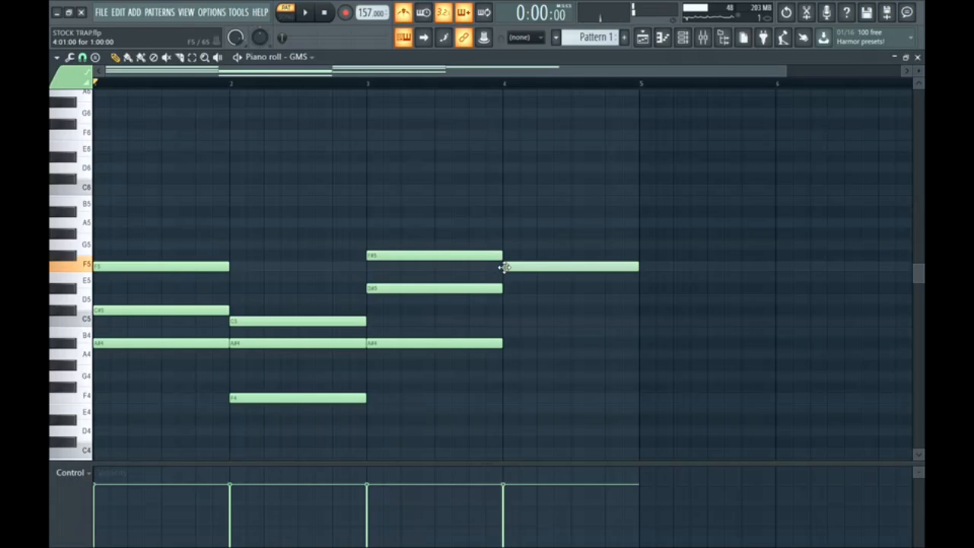
click(376, 84)
key(space)
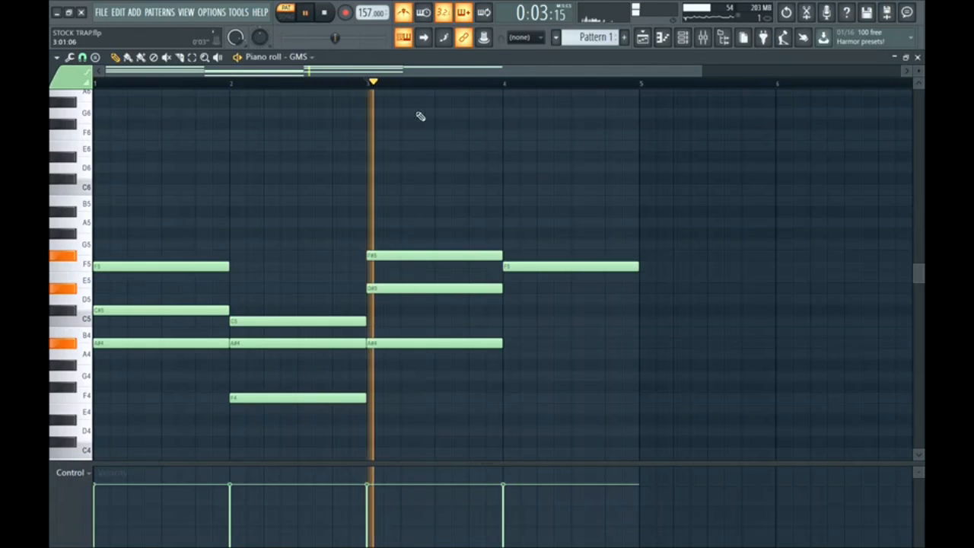
click(506, 321)
scroll(562, 317, down, 2)
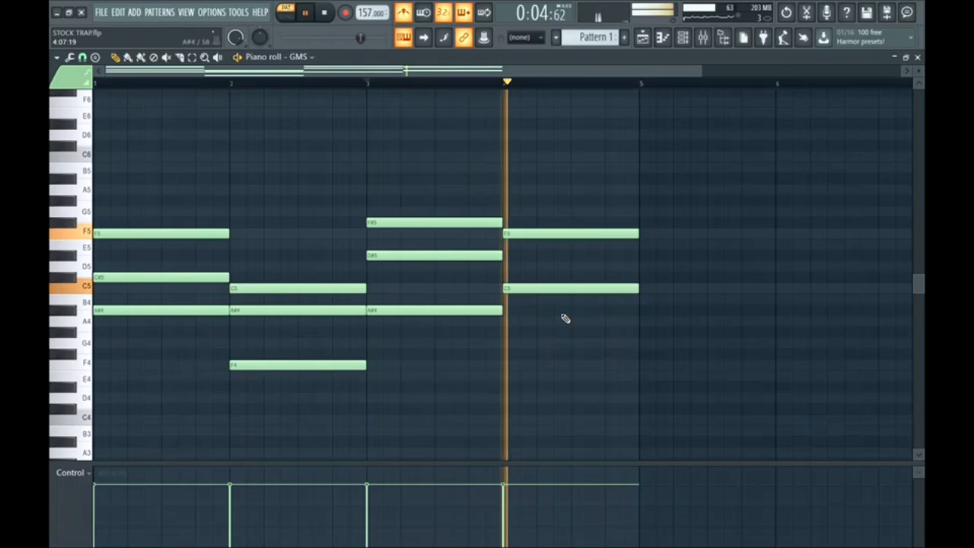
key(space)
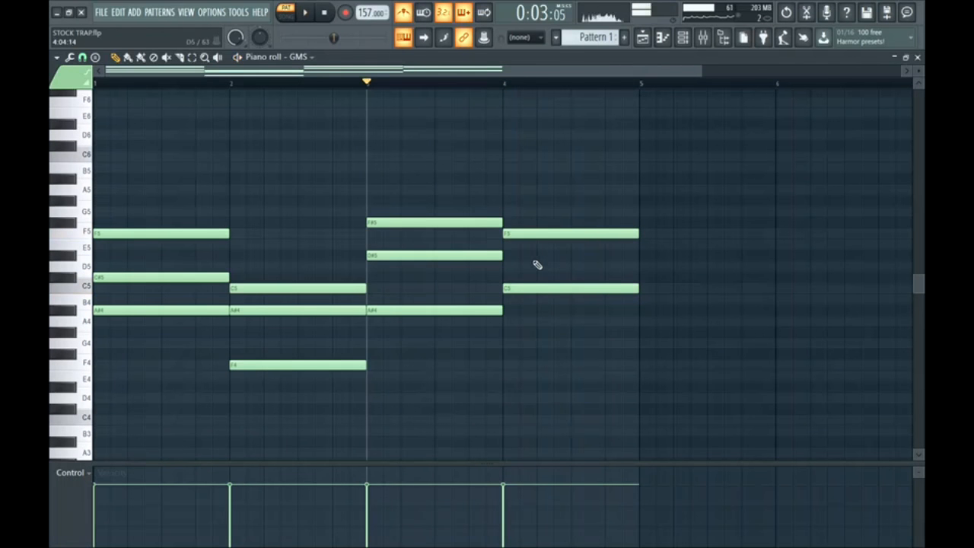
Complete the bar 4 chord by copying its F5 note an octave down to F4, and play it from bar 3
click(535, 236)
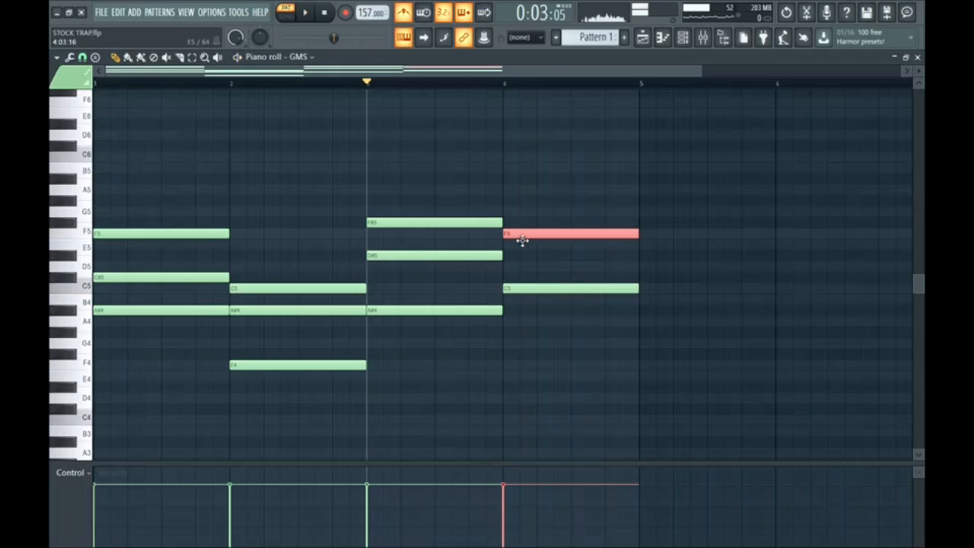
key(ctrl+Down)
key(space)
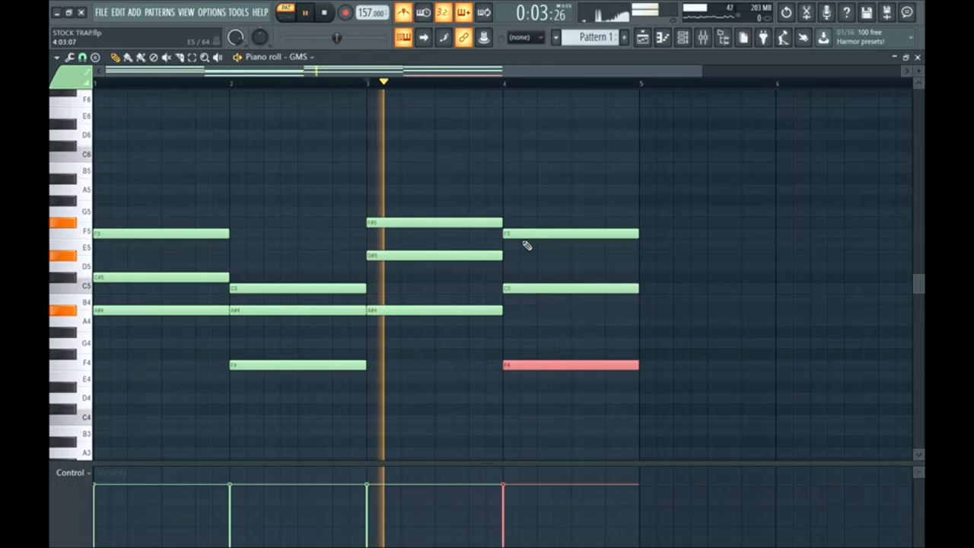
ctrl+click(489, 153)
key(space)
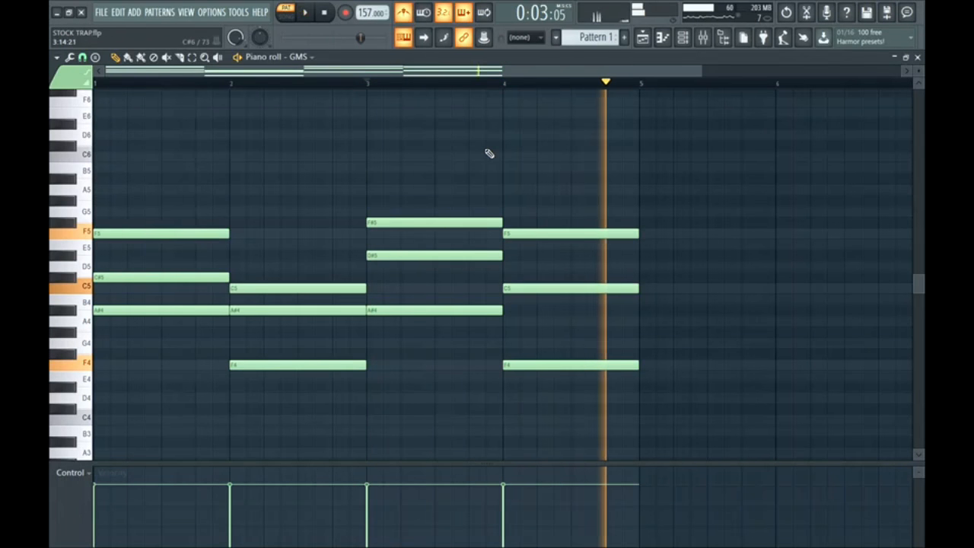
Turn off the metronome and play the four-bar progression from the start
click(327, 15)
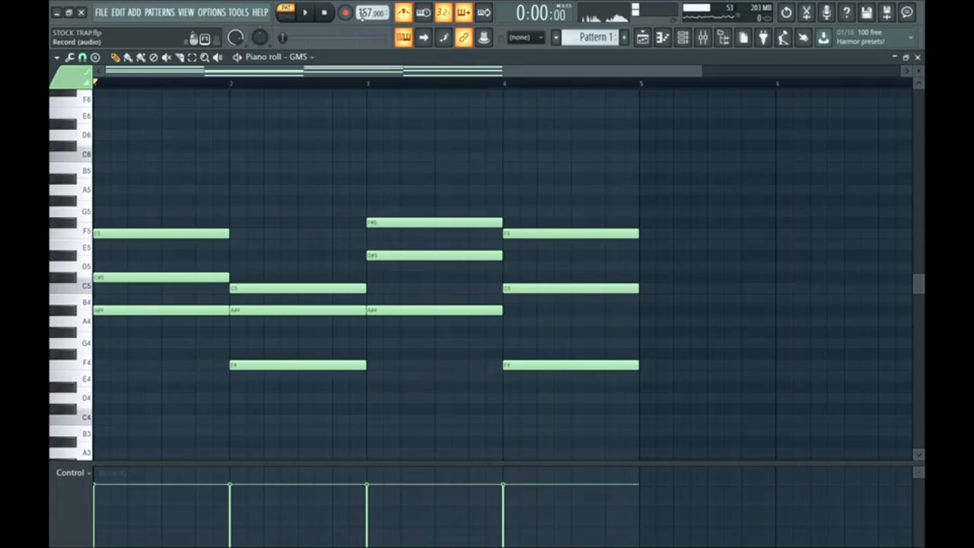
click(404, 14)
key(space)
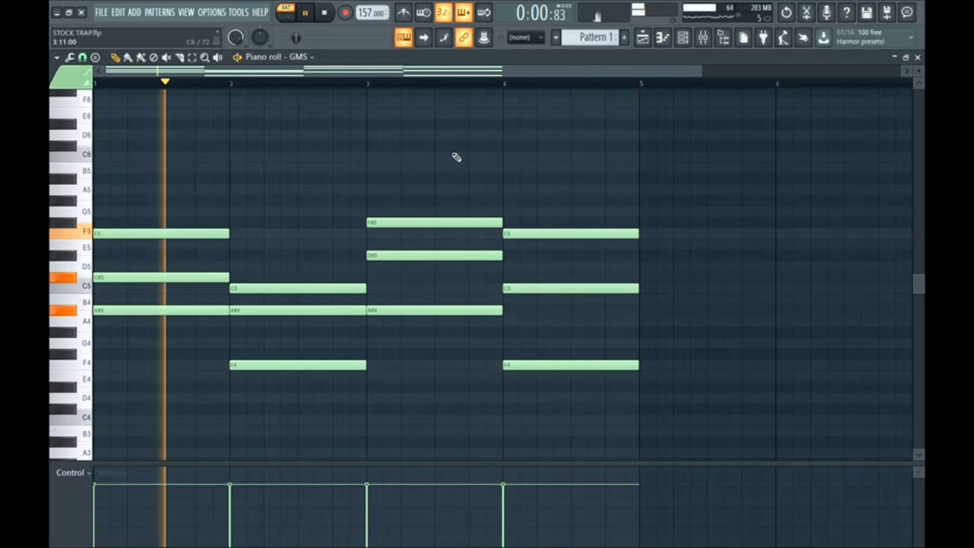
key(space)
click(683, 37)
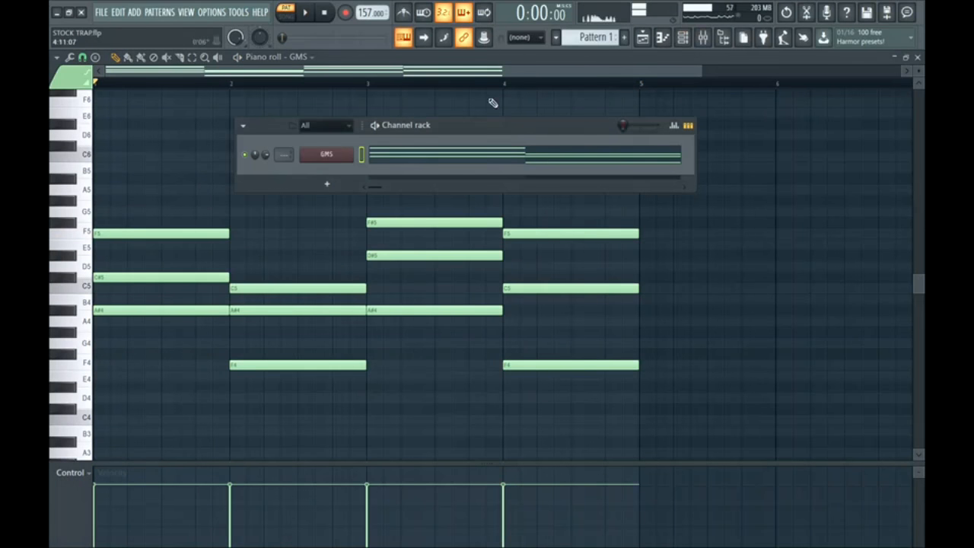
click(349, 162)
click(753, 213)
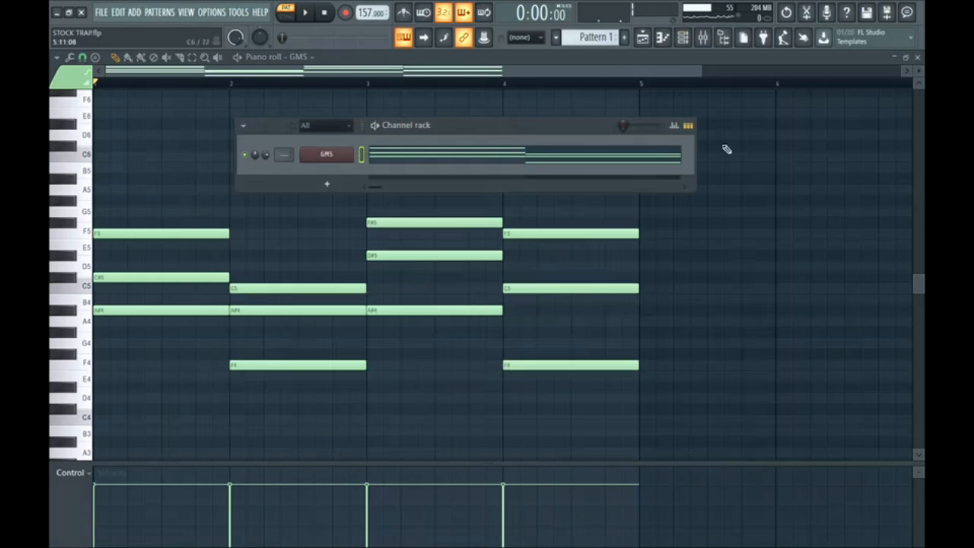
Add a half-bar F6 melody note on beat 3 of bar 1 and play it with the chords
scroll(166, 173, up, 2)
click(166, 176)
drag(166, 173, 166, 163)
key(space)
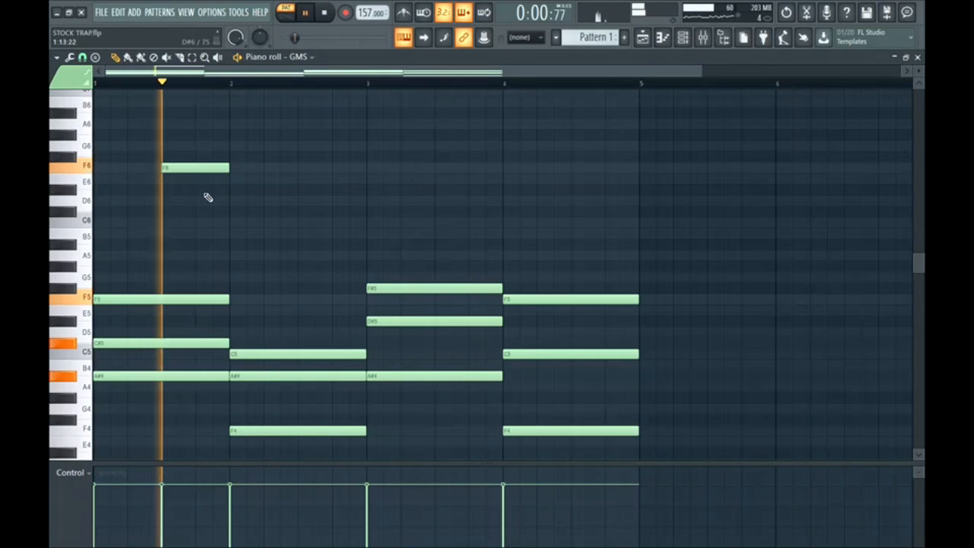
Add a half-bar C6 melody note at the start of bar 2 and preview the melody
click(201, 190)
key(space)
drag(231, 190, 266, 224)
key(space)
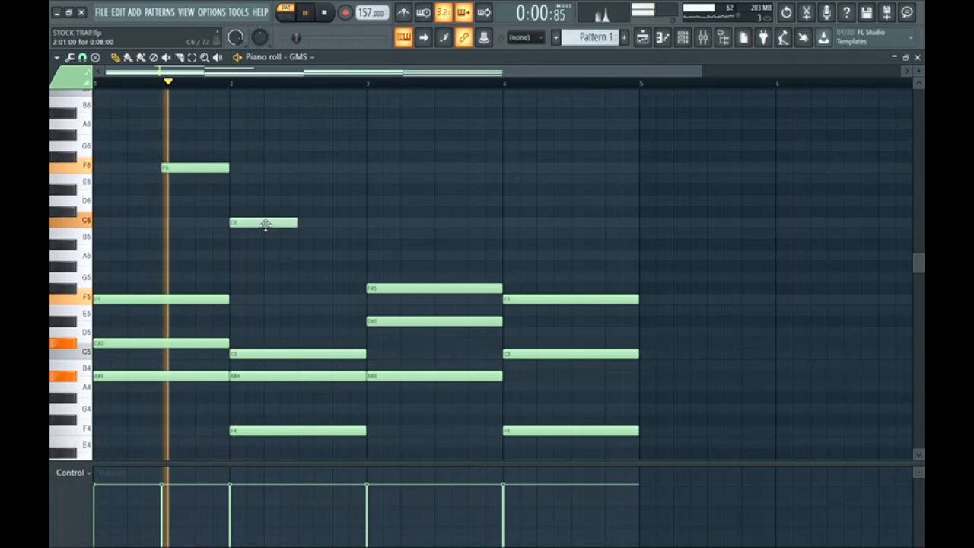
key(space)
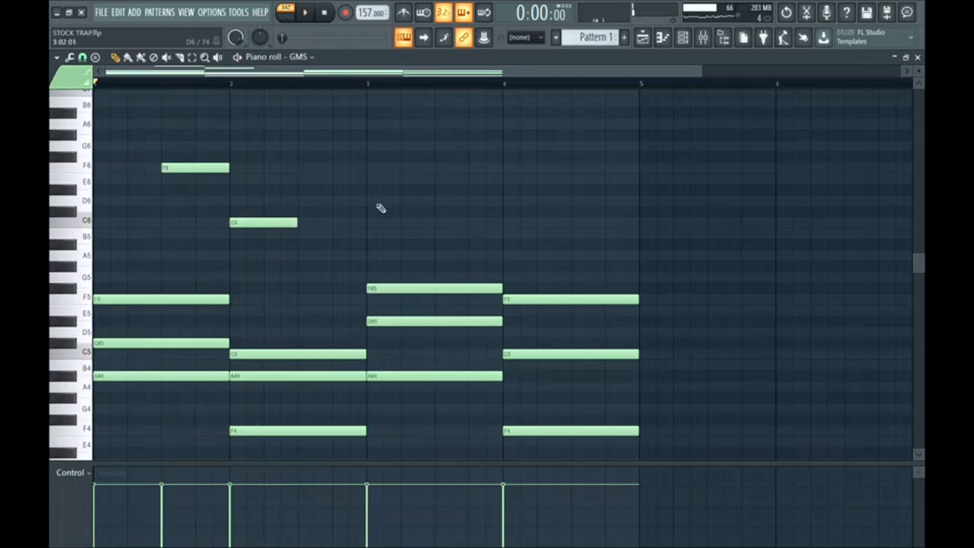
Place a half-bar C6 melody note on beat 3 of bar 3, removing the F6 tried at the bar's start
click(371, 168)
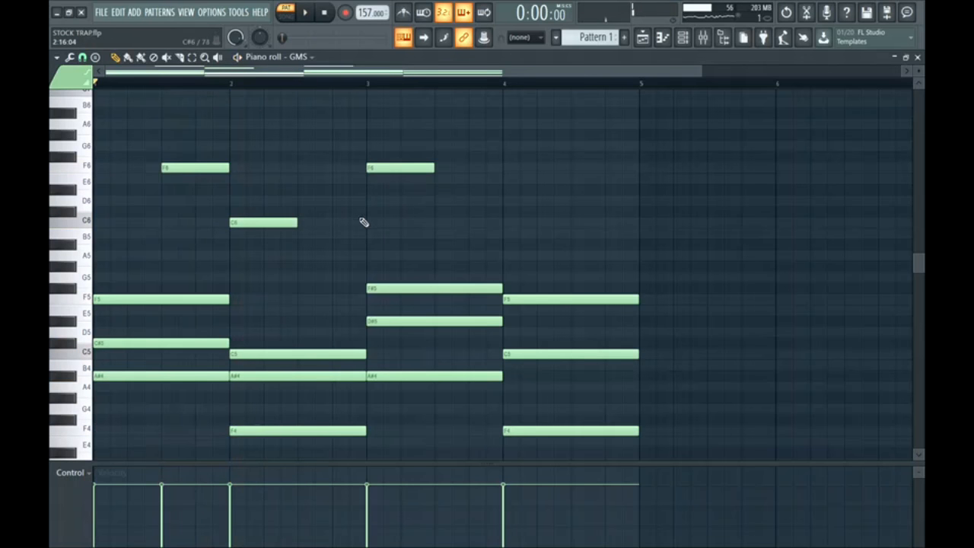
click(364, 222)
key(space)
right_click(393, 169)
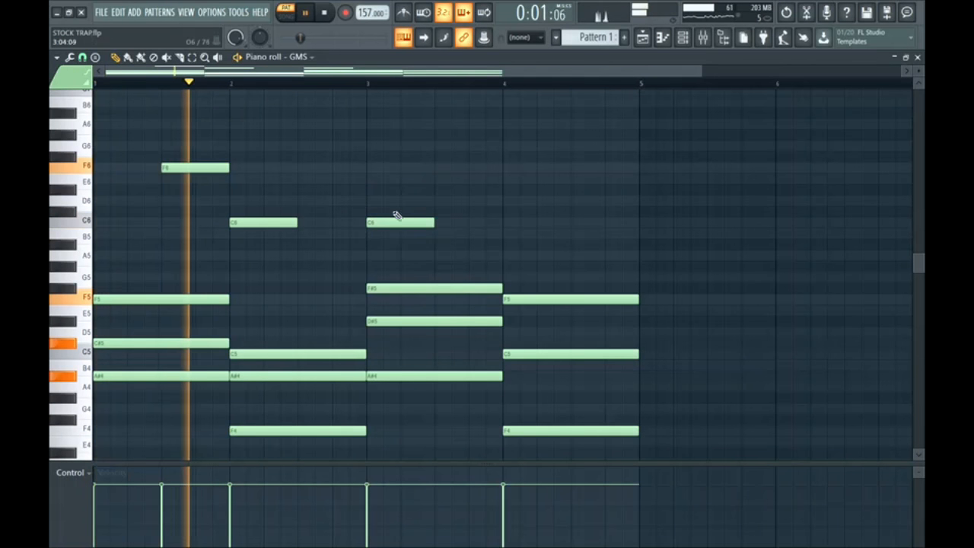
drag(383, 223, 461, 226)
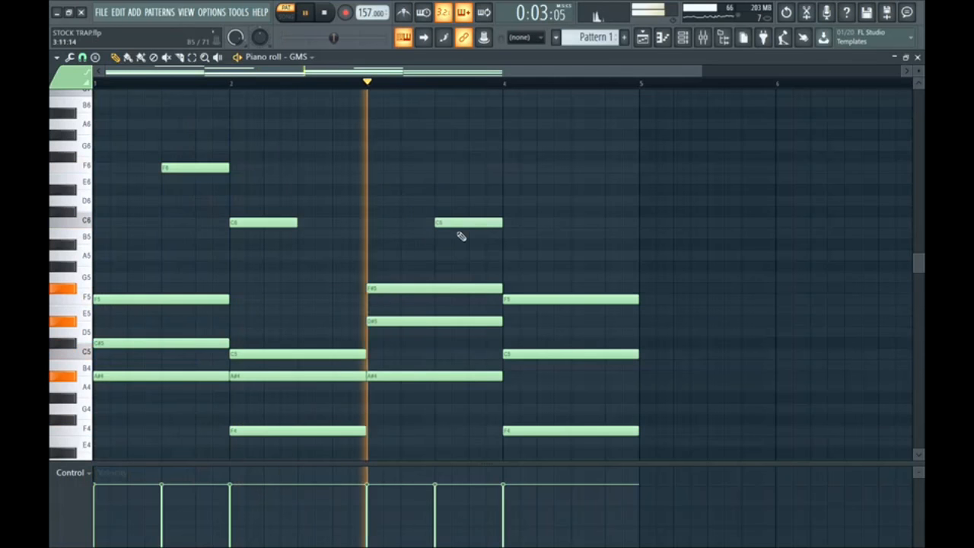
key(space)
Add a half-bar C#6 melody note at the start of bar 4 and preview the pattern
click(552, 213)
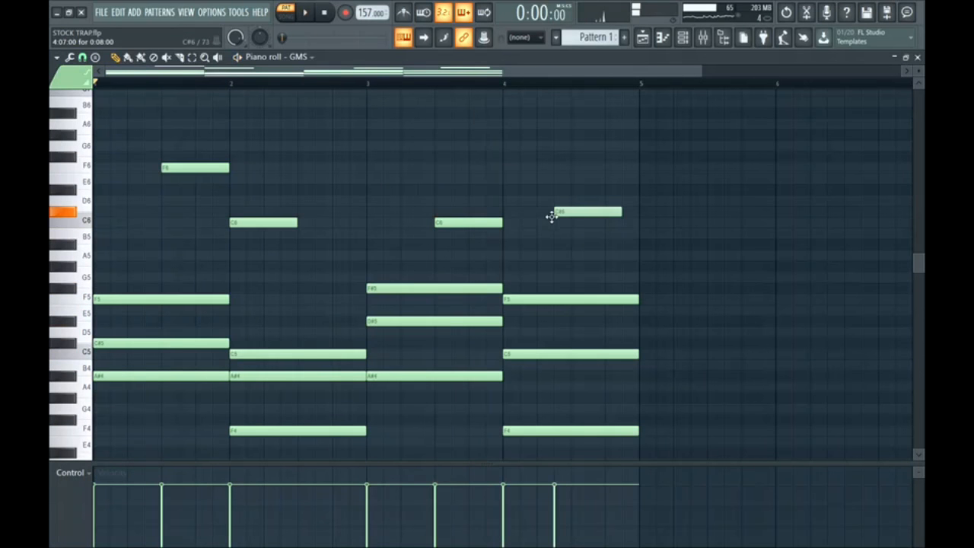
key(space)
drag(552, 216, 506, 212)
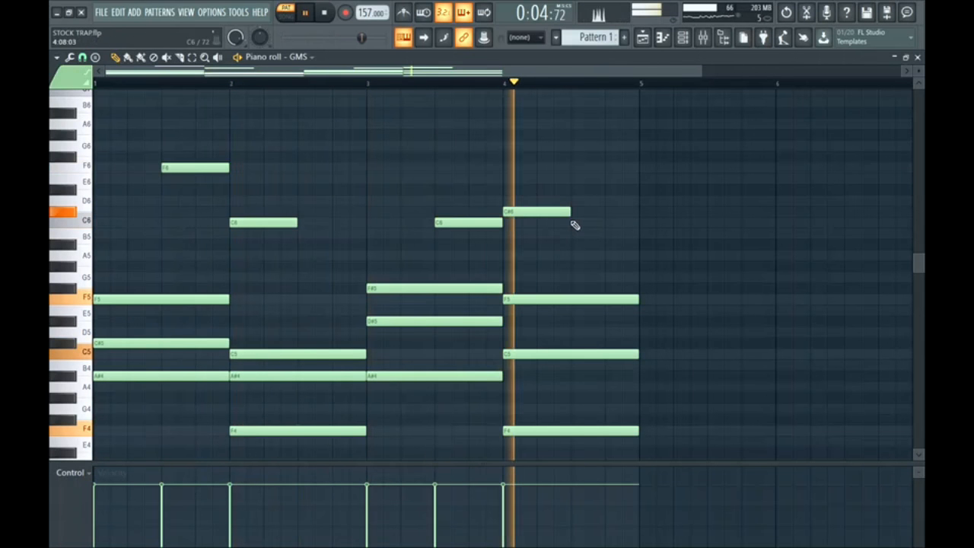
key(space)
Add an A#5 melody note on beat 2 of bar 1 and shorten it to one beat
click(125, 245)
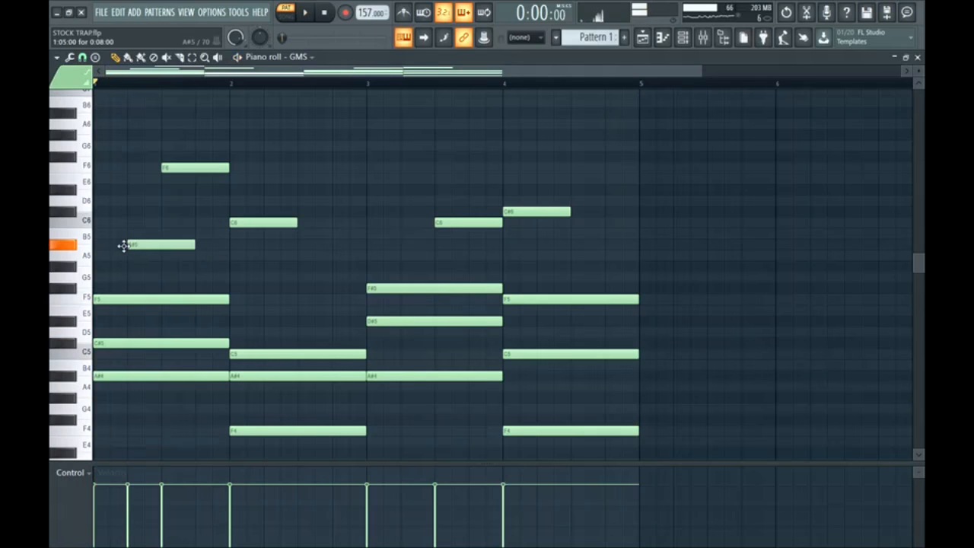
key(space)
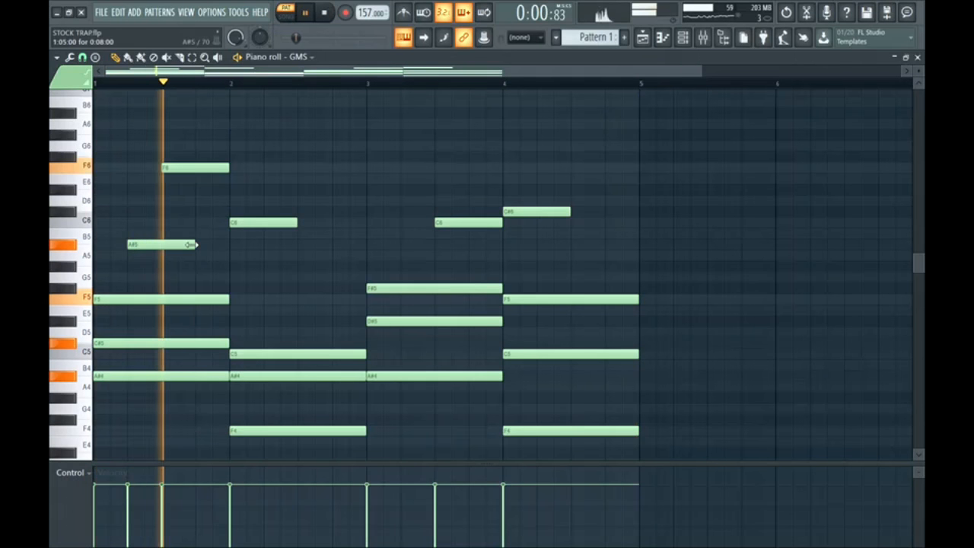
drag(193, 244, 159, 251)
key(space)
Shorten the F6 note in bar 1 to one beat and add a one-beat C#6 on beat 4
drag(200, 201, 202, 213)
key(space)
drag(227, 169, 192, 185)
key(space)
Add a one-beat A#5 on beat 2 of bar 3, shorten the following C6 to one beat, and play the melody
click(402, 255)
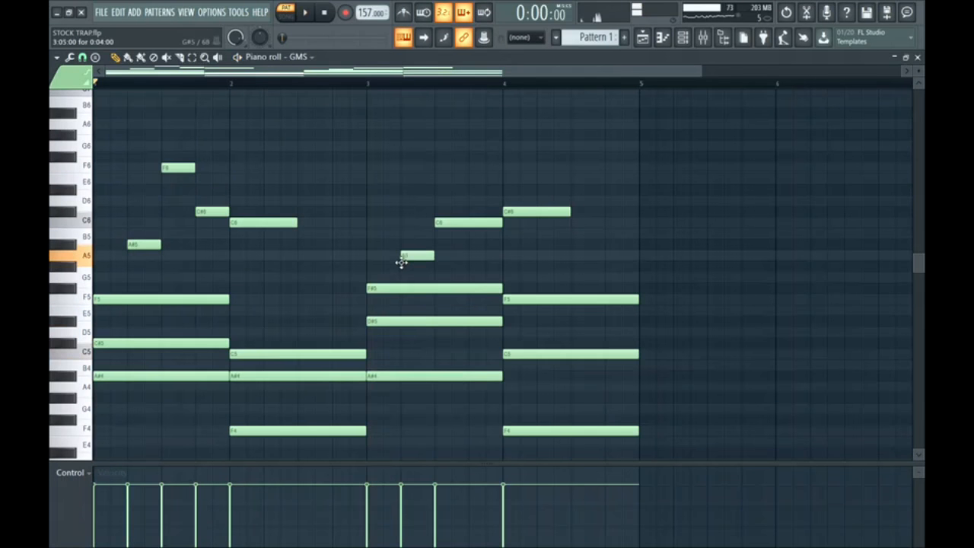
drag(406, 256, 407, 245)
key(space)
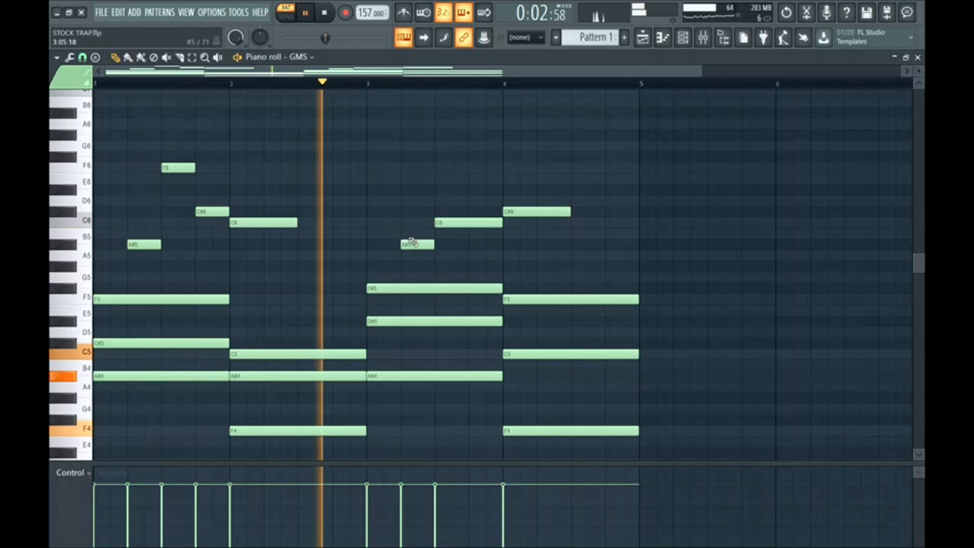
key(space)
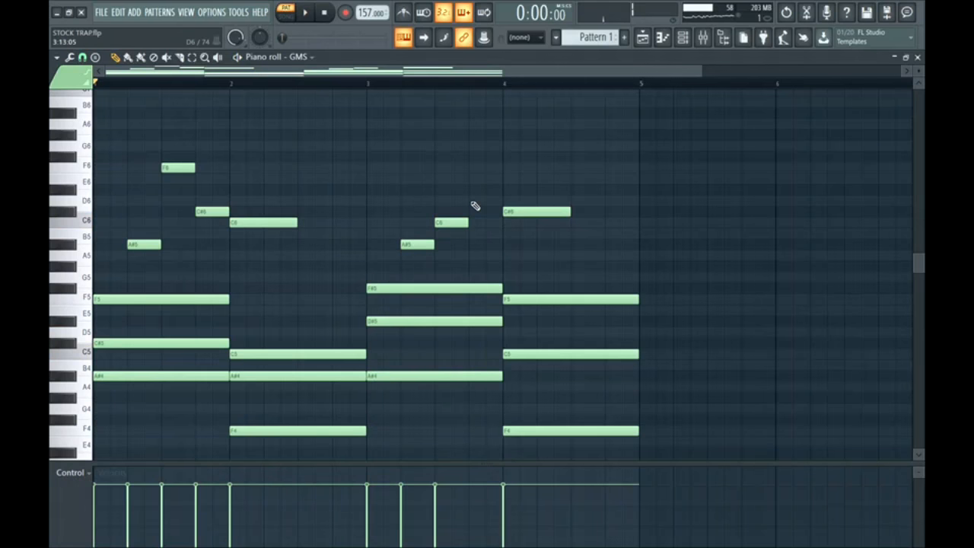
Add a one-beat note on beat 4 of bar 3, auditioning it at D6 and F6 before settling on A#5
click(473, 201)
click(369, 82)
key(space)
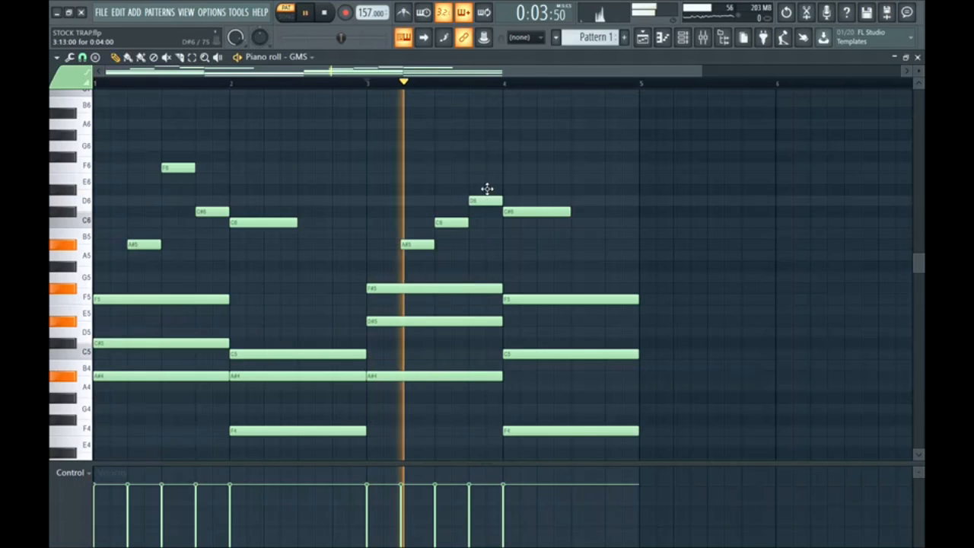
drag(487, 195, 488, 164)
key(space)
key(space)
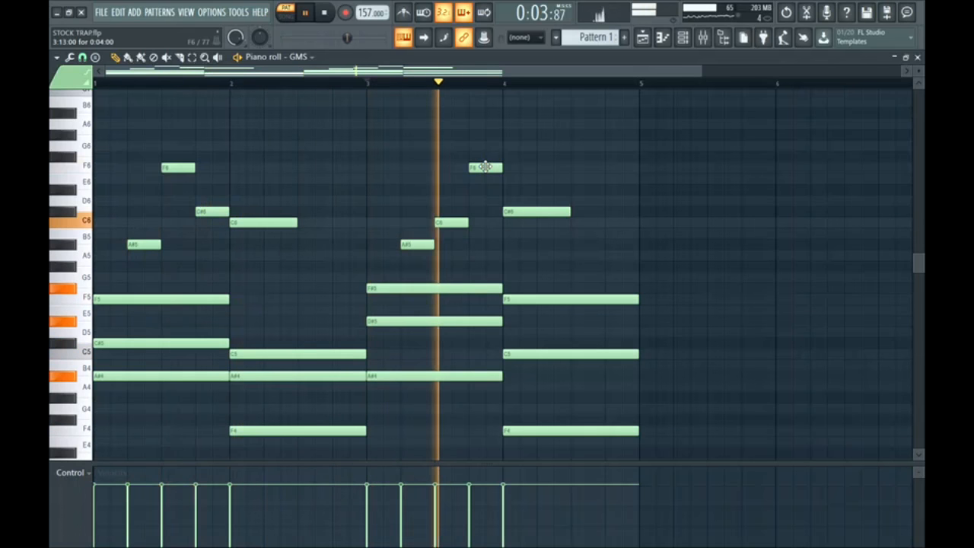
drag(484, 167, 479, 248)
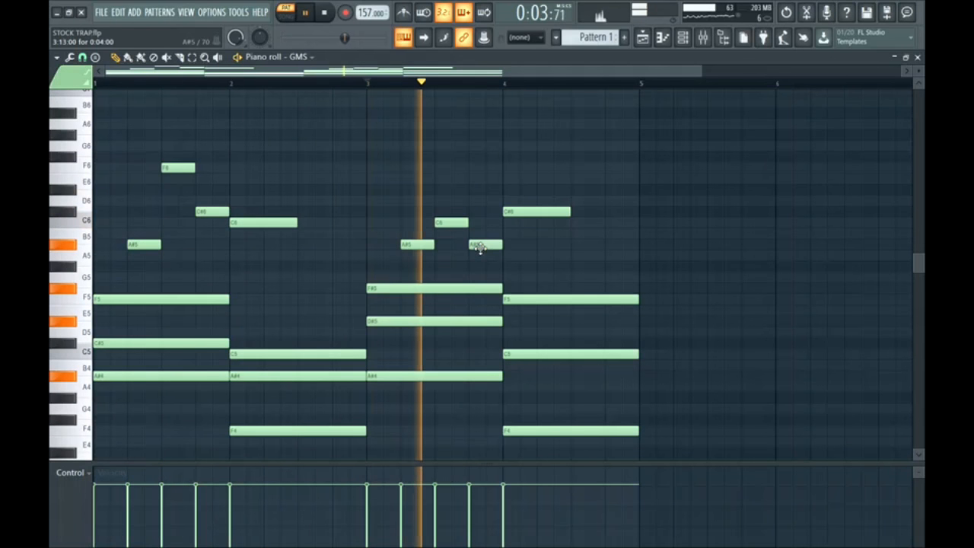
key(space)
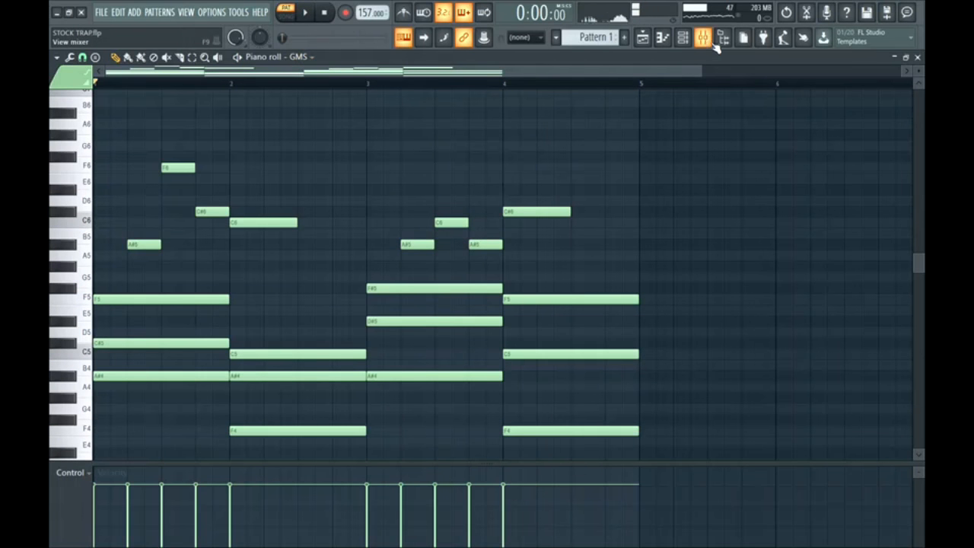
Route the GMS channel to mixer track 1
key(F9)
right_click(123, 211)
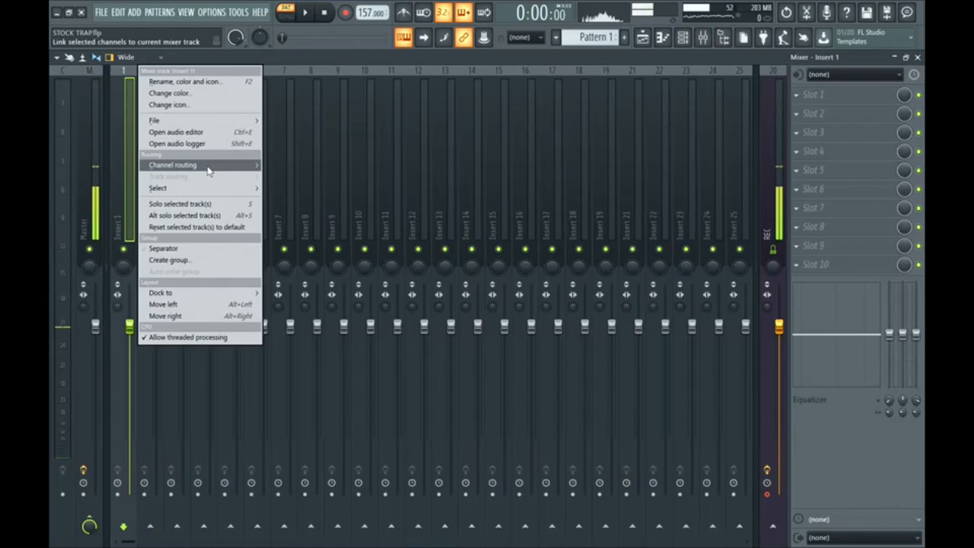
click(213, 168)
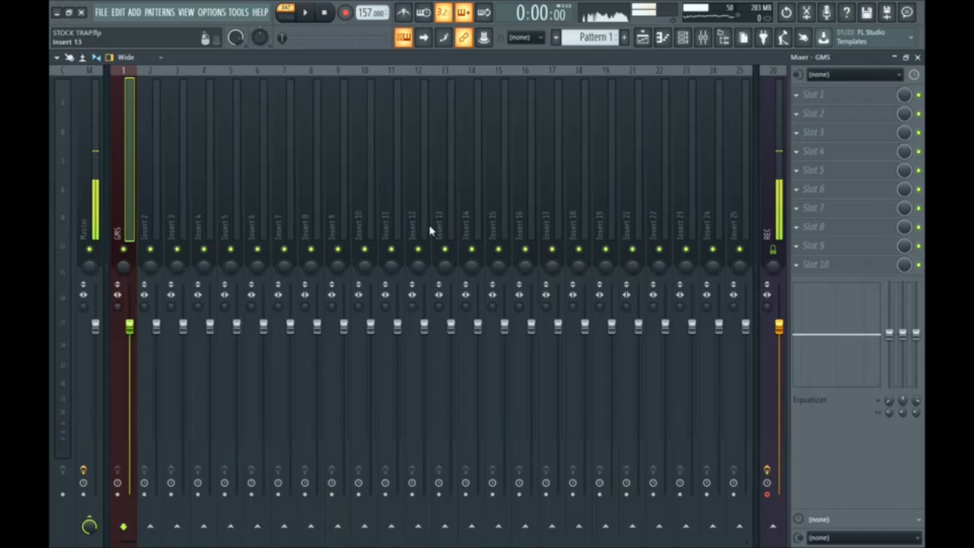
Load the HalfTime effect in the first slot of the GMS mixer track and play the melody through it
click(837, 97)
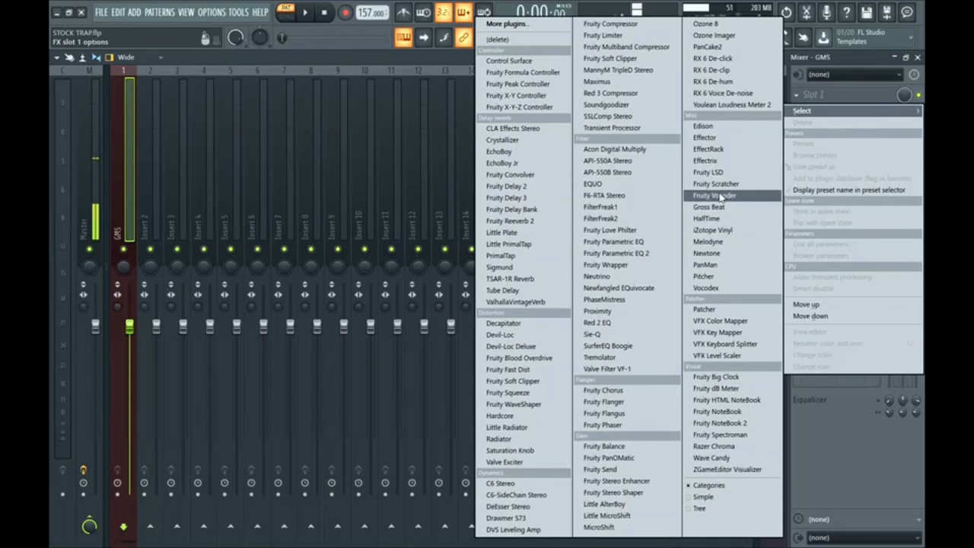
click(707, 219)
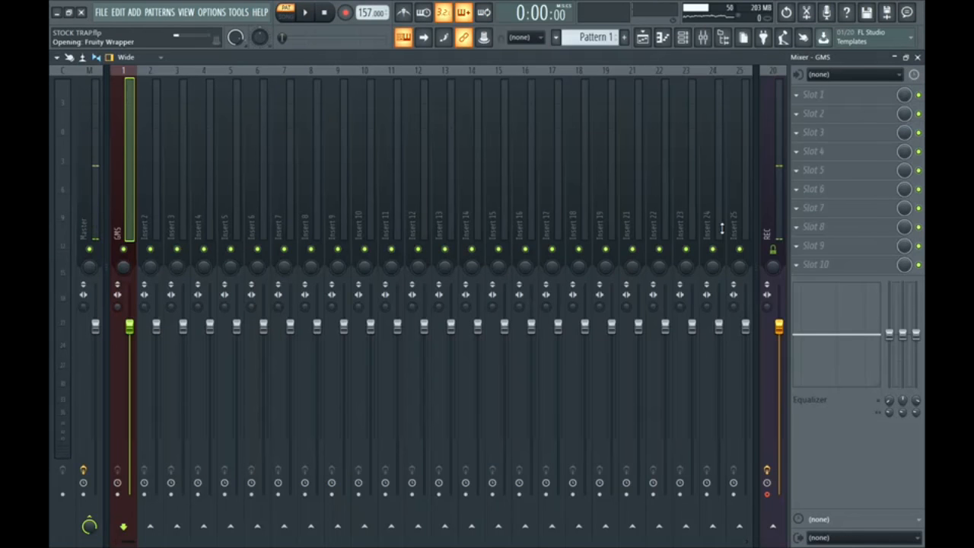
drag(382, 149, 359, 117)
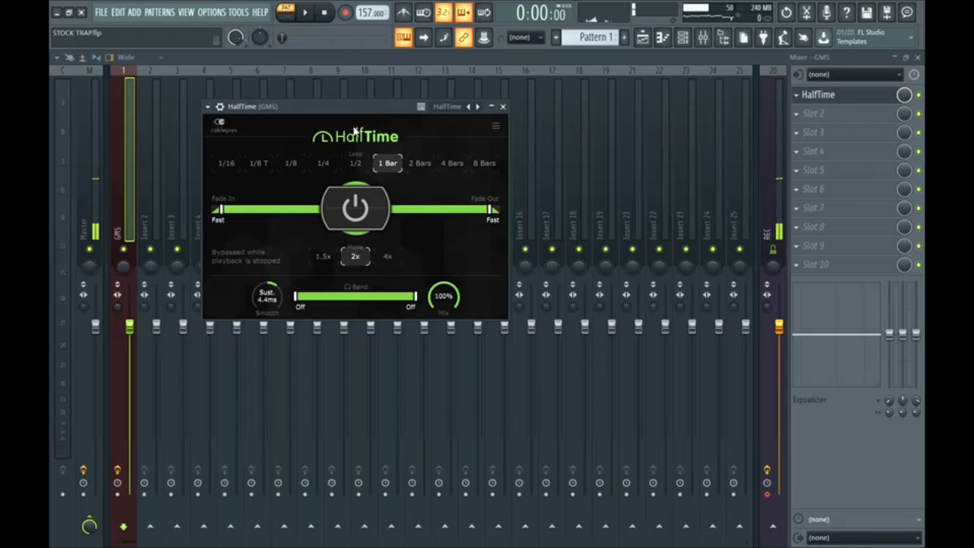
key(space)
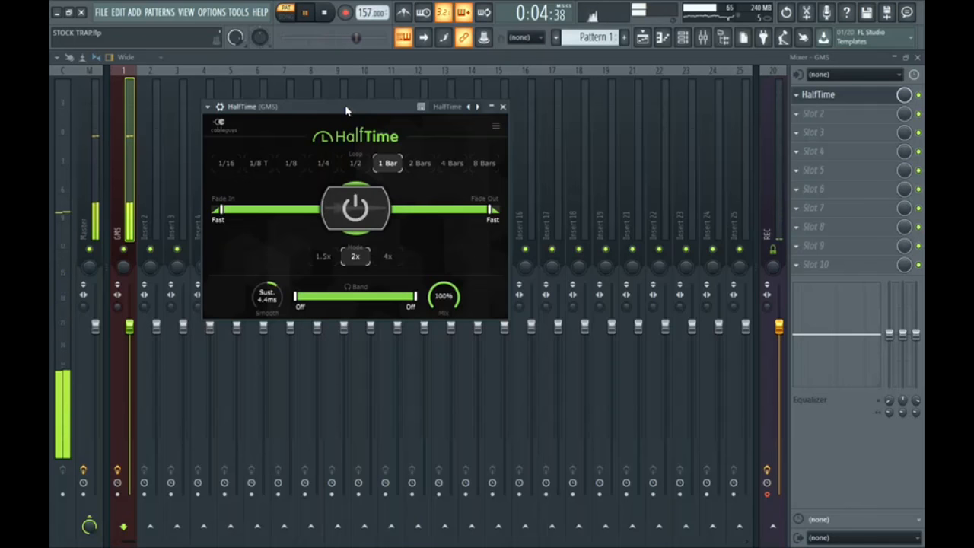
key(space)
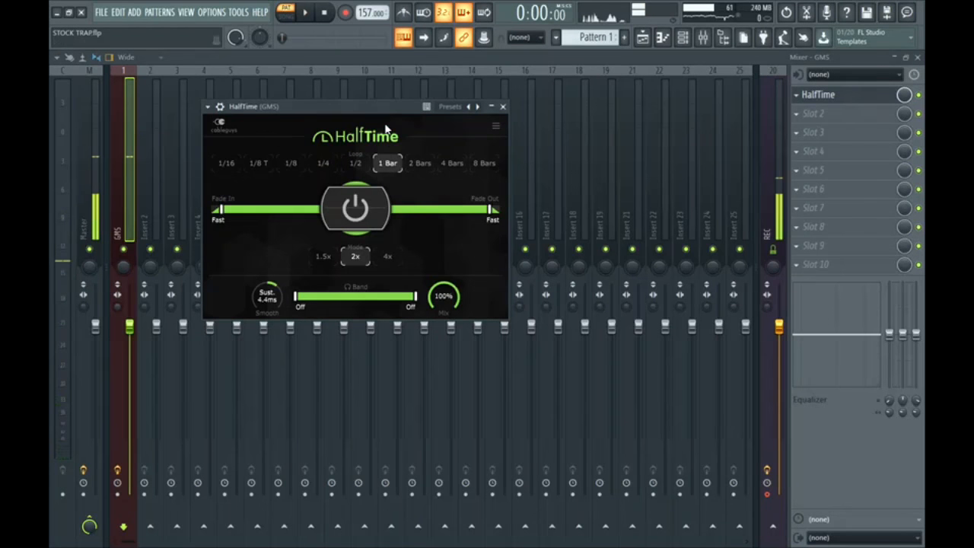
Close the HalfTime effect and load the Lead 5 preset from the Leads & Synths bank in the new GMS channel
click(503, 108)
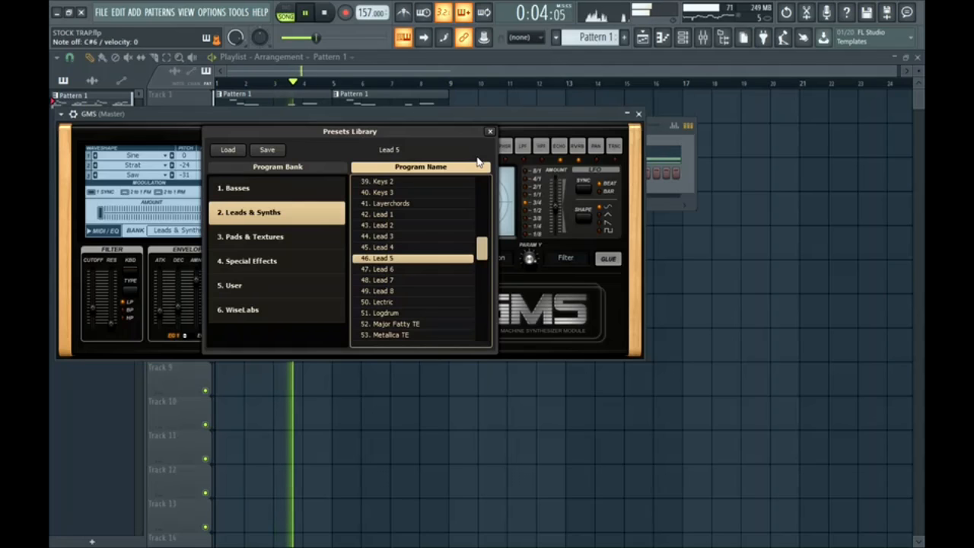
click(490, 132)
In the new GMS channel's piano roll, add one-beat A#4, C#5 and F5 notes on beat 2 of bar 1 and play them
click(663, 37)
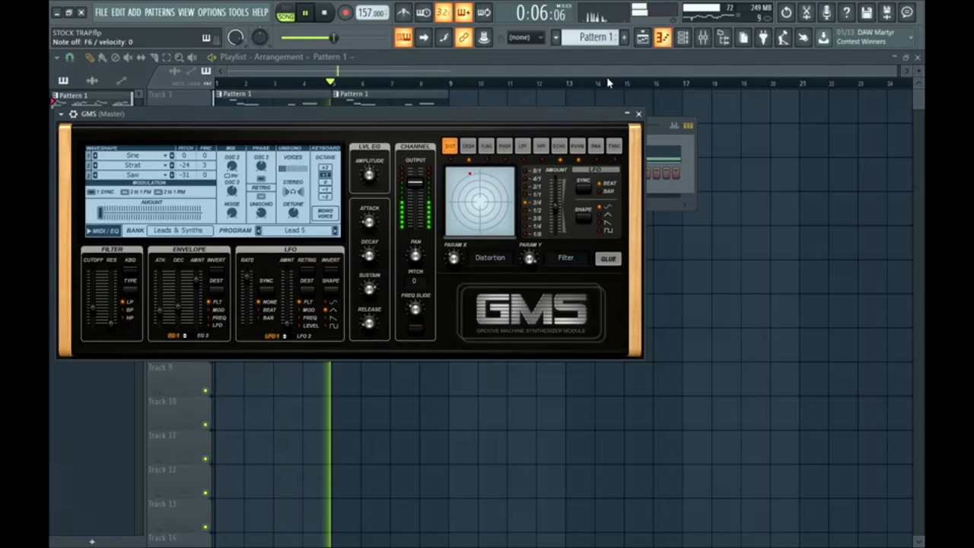
drag(402, 75, 50, 126)
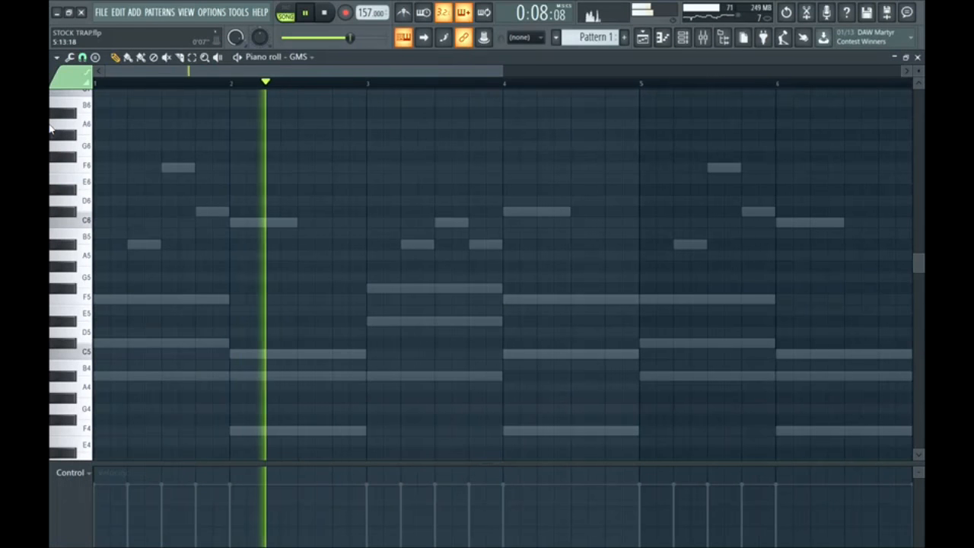
scroll(50, 125, down, 3)
key(space)
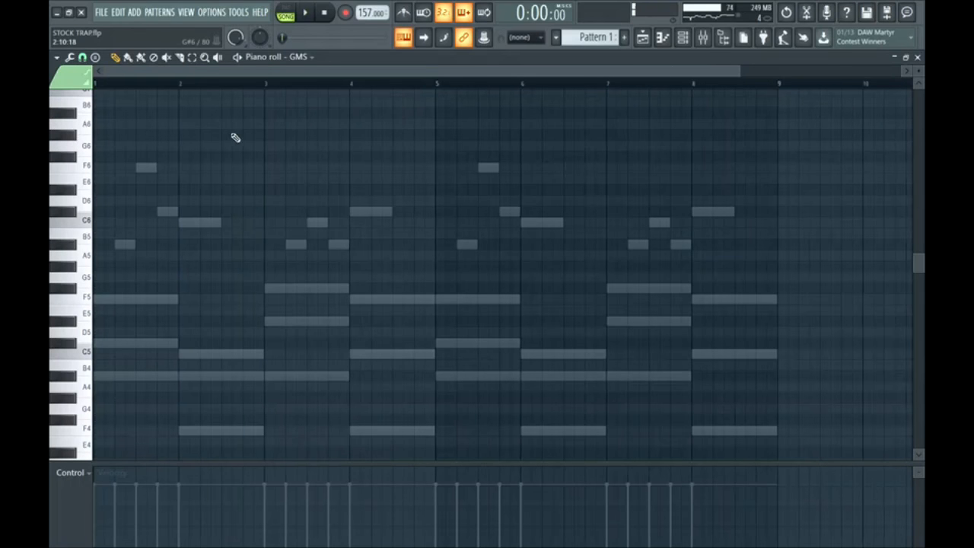
scroll(121, 280, down, 3)
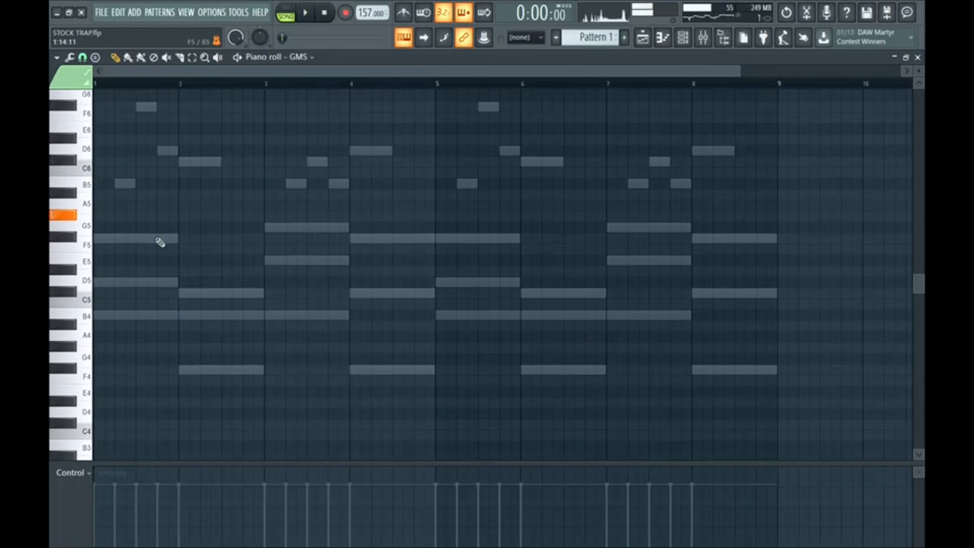
click(118, 278)
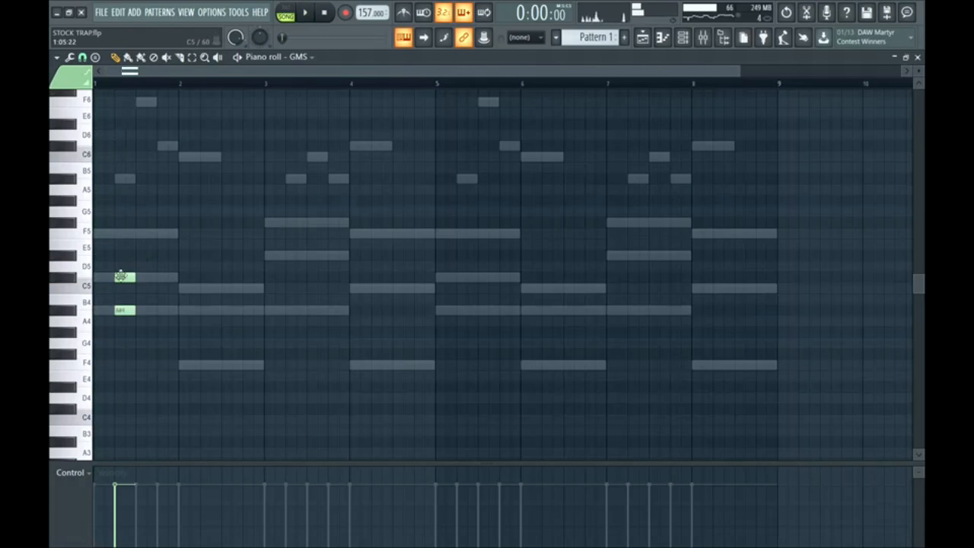
key(space)
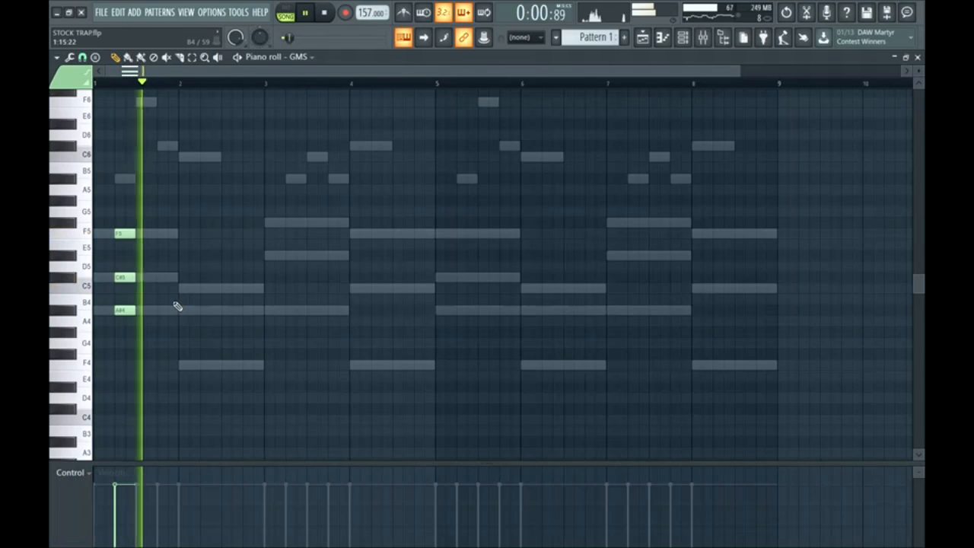
Add one-beat chords on beat 2: F4, A#4, C5 in bar 2; A#4, D#5, F#5 in bar 3; F4, C5, F5 in bar 4
key(space)
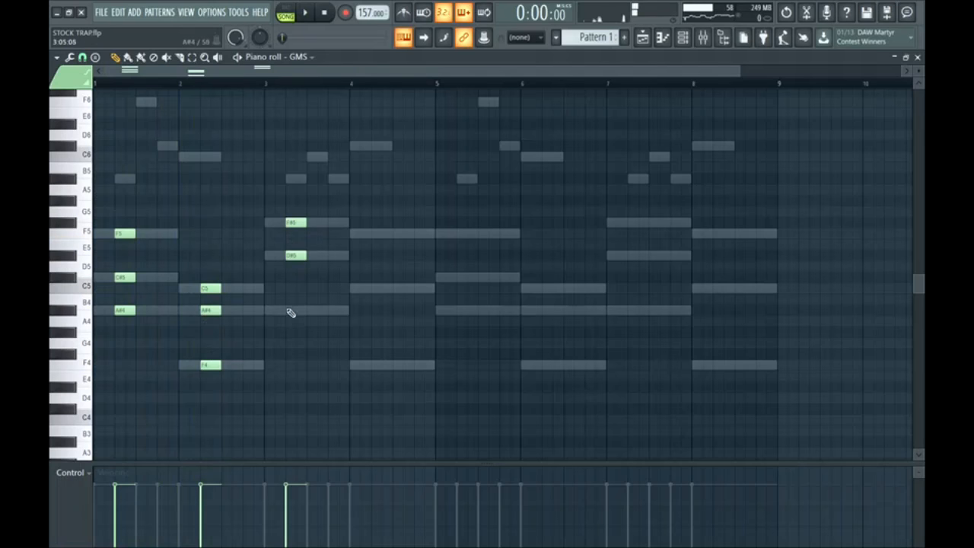
drag(385, 236, 381, 246)
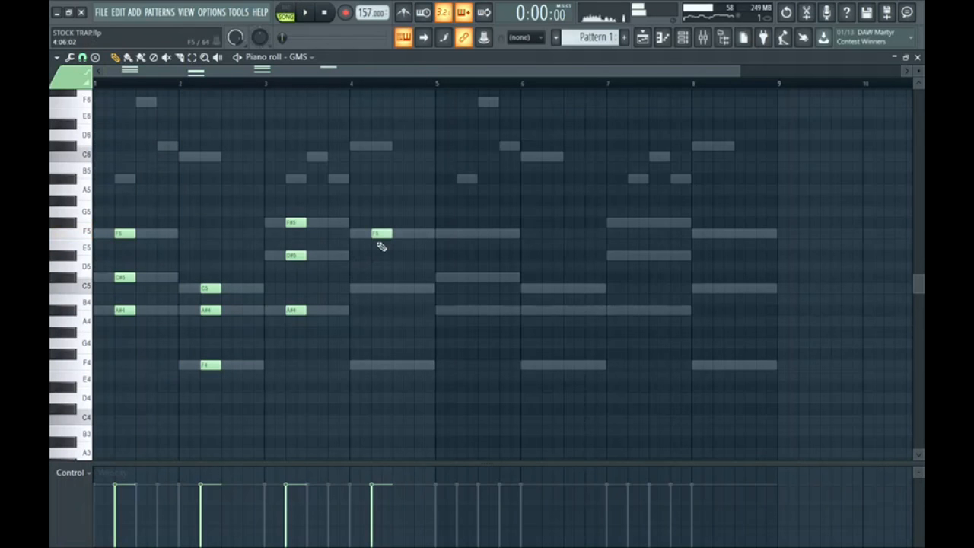
click(373, 366)
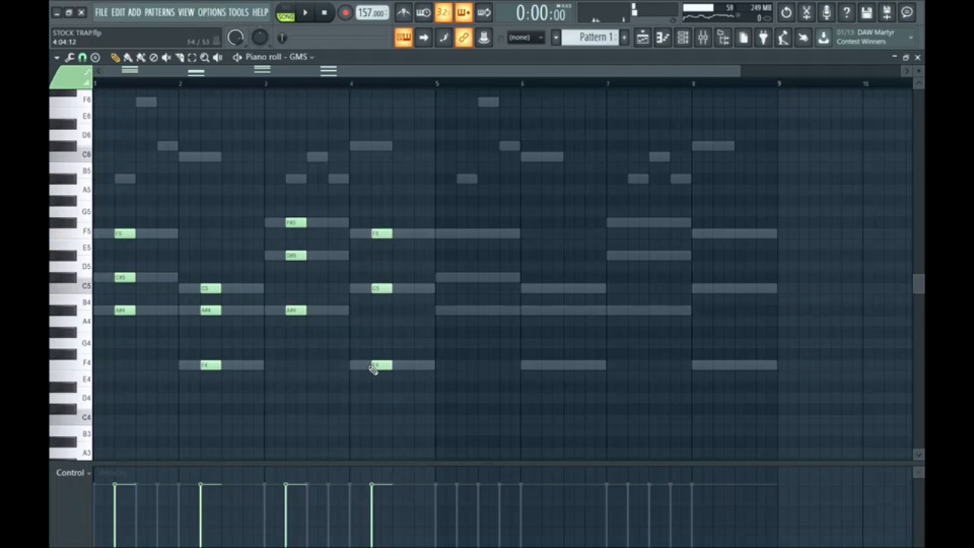
Raise all the short chords by one octave and play them with the melody
key(ctrl+Up)
key(space)
scroll(324, 315, up, 2)
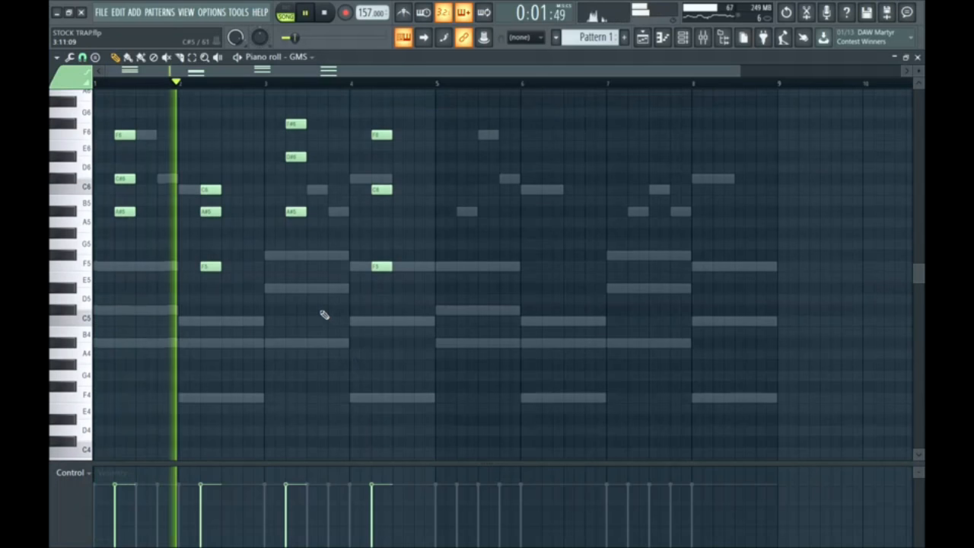
In the chord channel's GMS synth, set the Strat and Saw oscillators' pitch and fine tuning to 0 and play the result
click(684, 41)
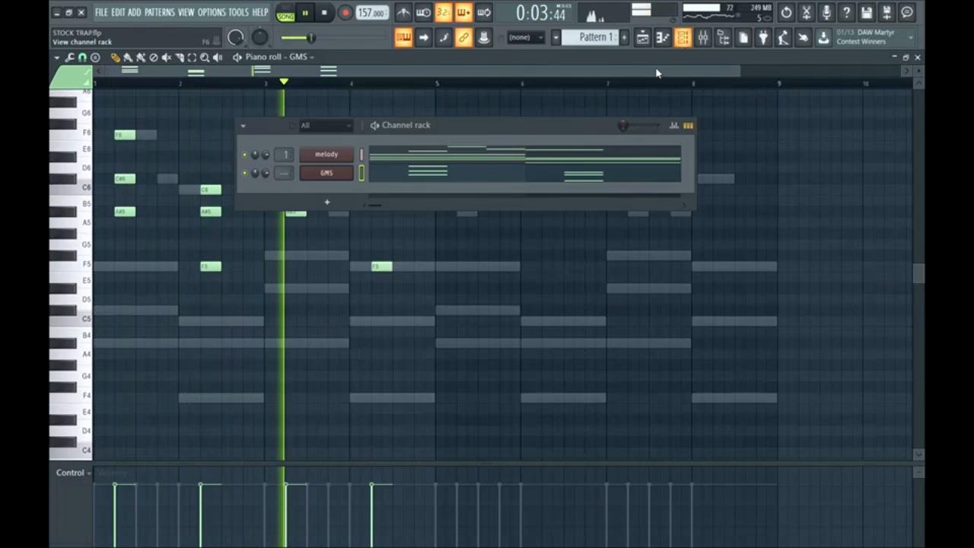
click(342, 174)
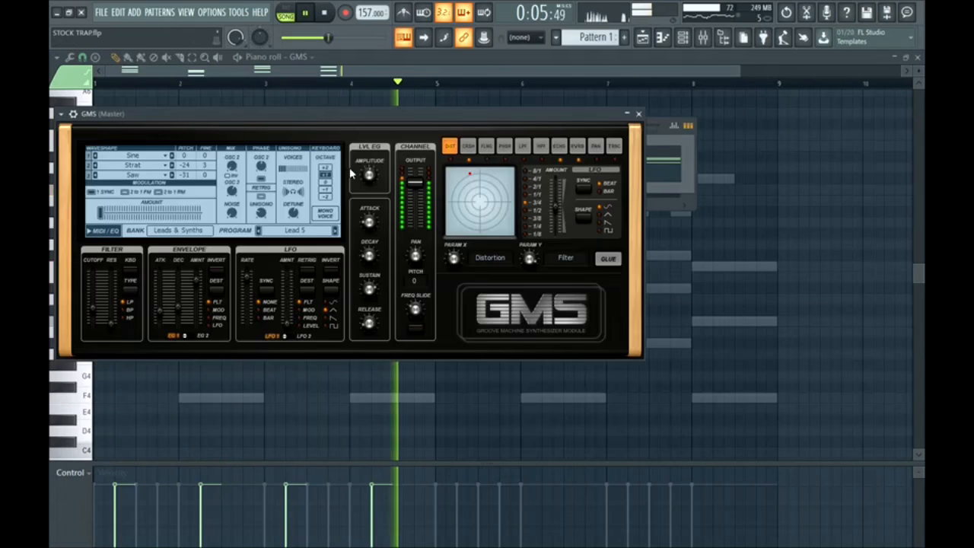
key(space)
drag(319, 123, 344, 117)
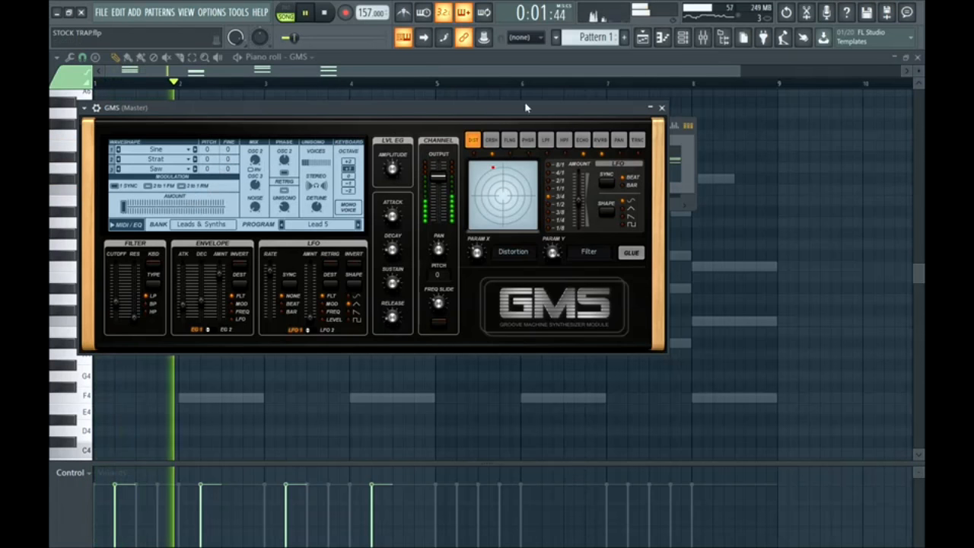
click(607, 62)
key(space)
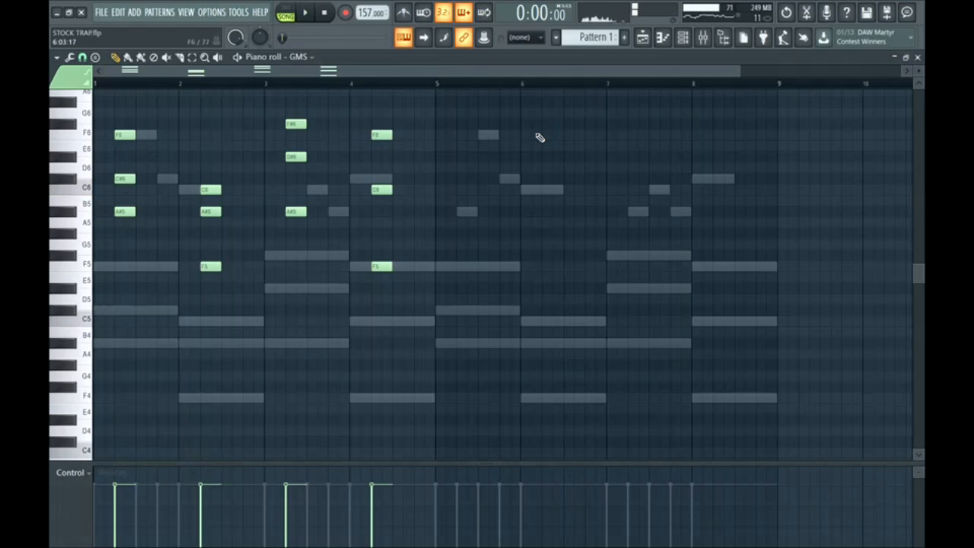
Lower all the short chords by one octave and play them with their GMS synth open
key(ctrl+Down)
key(space)
click(682, 38)
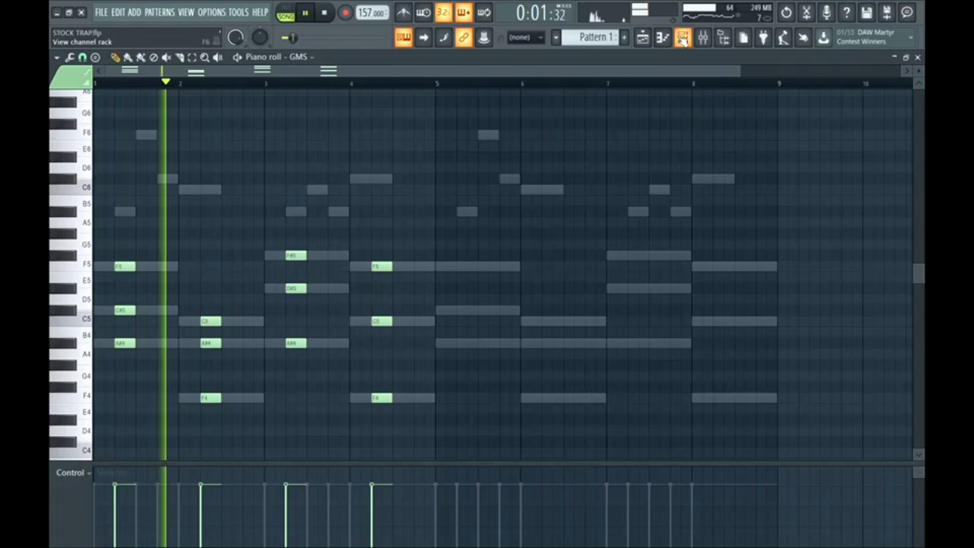
click(327, 173)
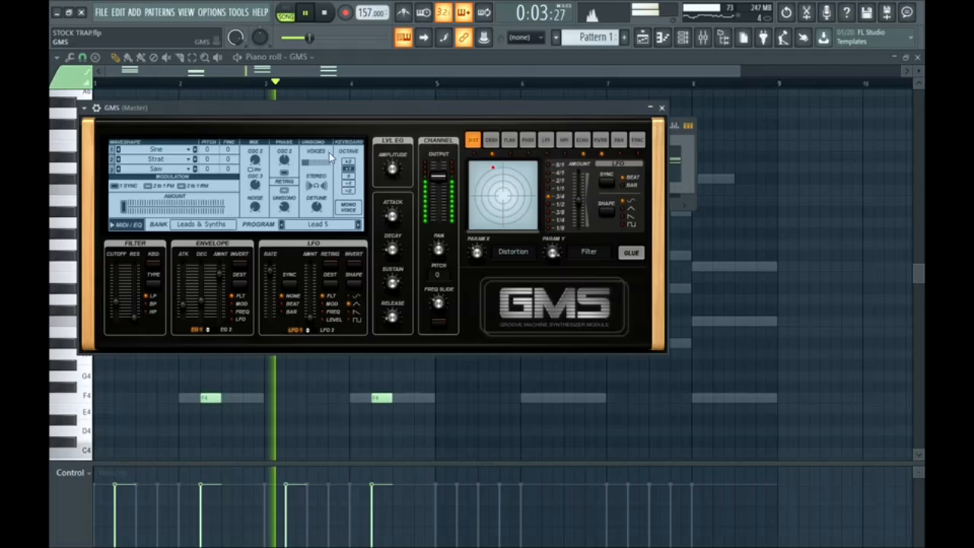
key(space)
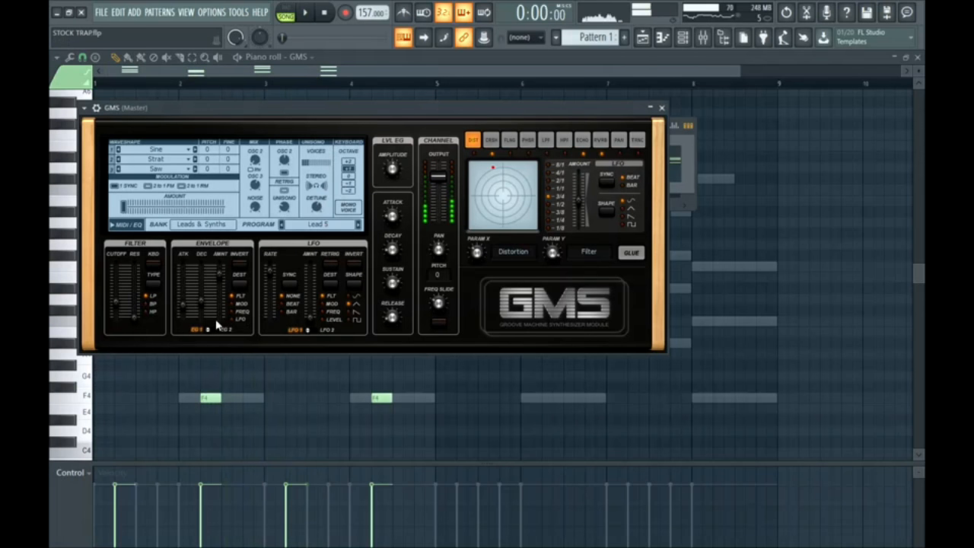
Adjust the GMS envelope attack to 0.33 %, filter cutoff to 0.28 % and unison stereo to 0.71 % while auditioning the chords
drag(188, 312, 184, 302)
key(space)
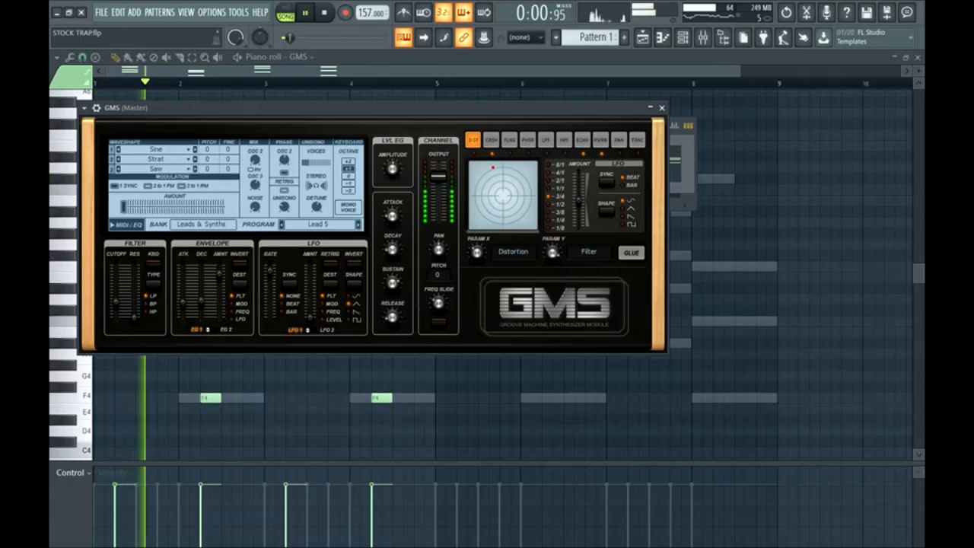
scroll(183, 301, down, 1)
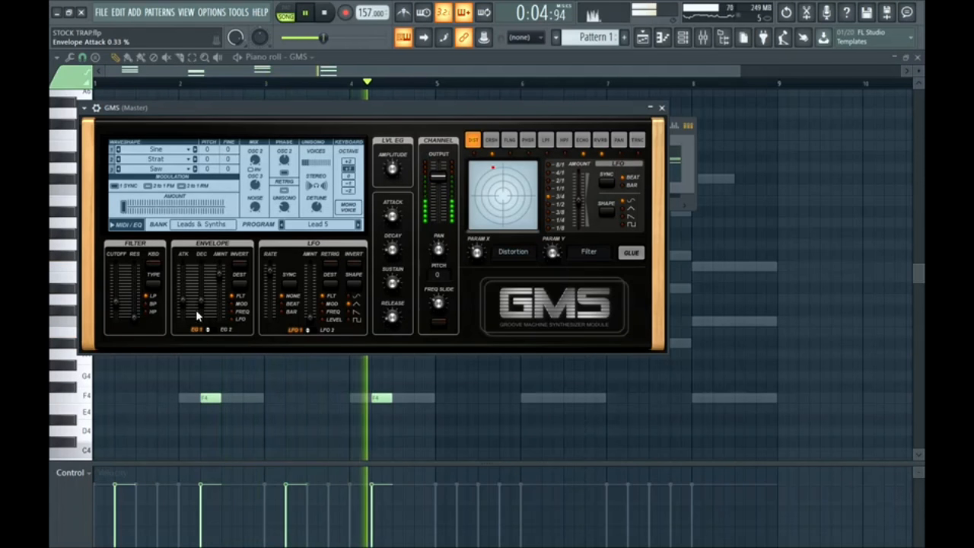
drag(116, 303, 116, 304)
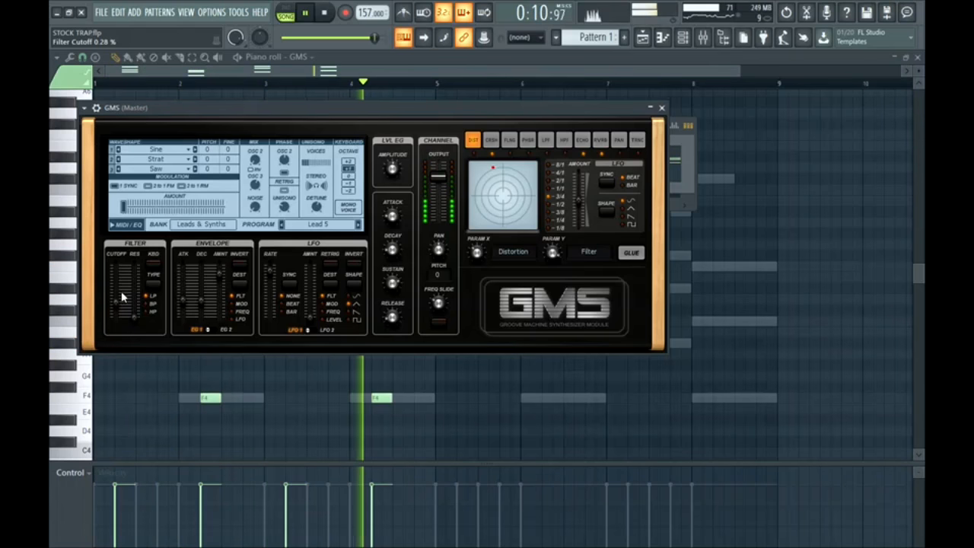
key(space)
click(316, 186)
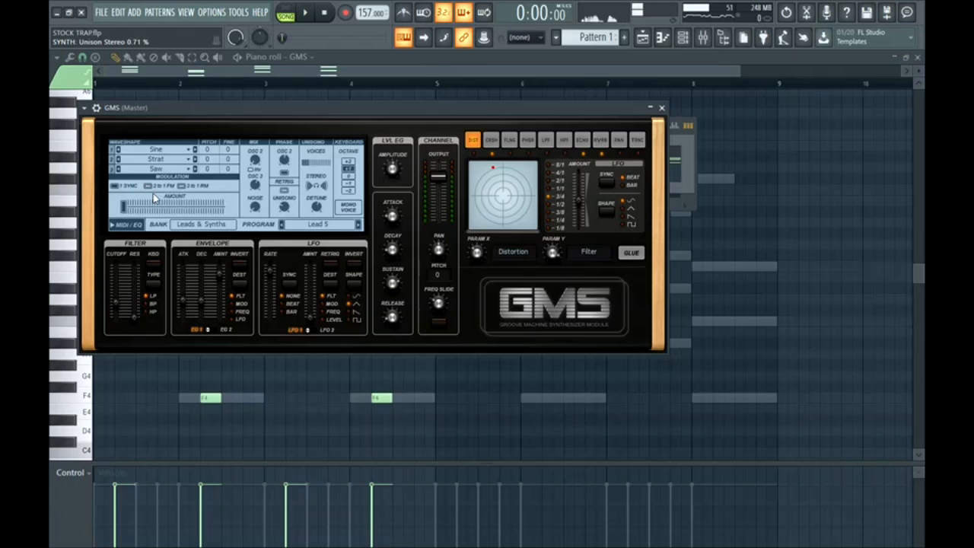
key(space)
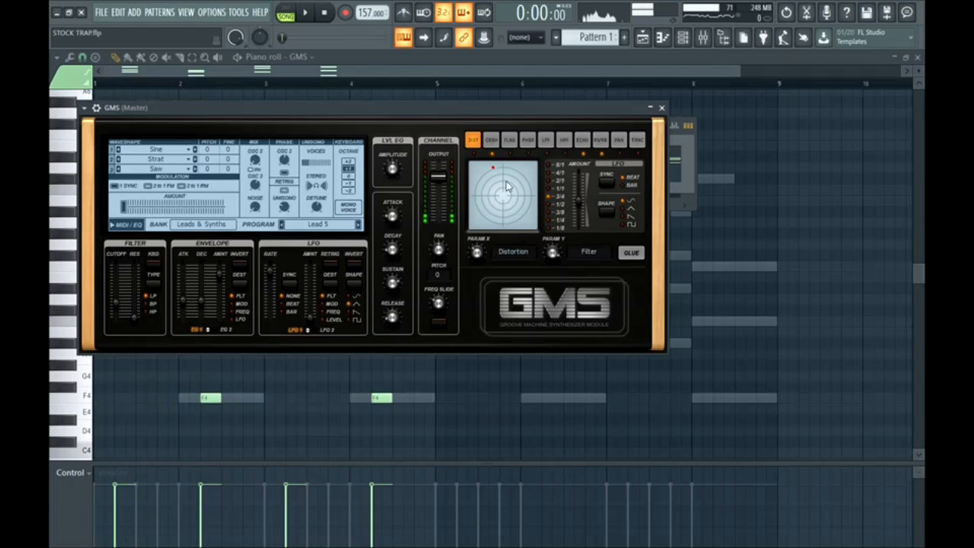
Turn on Glue in the GMS effects section, adjust the Distortion amount, and set the Echo feedback to 0.57 % during playback
click(496, 143)
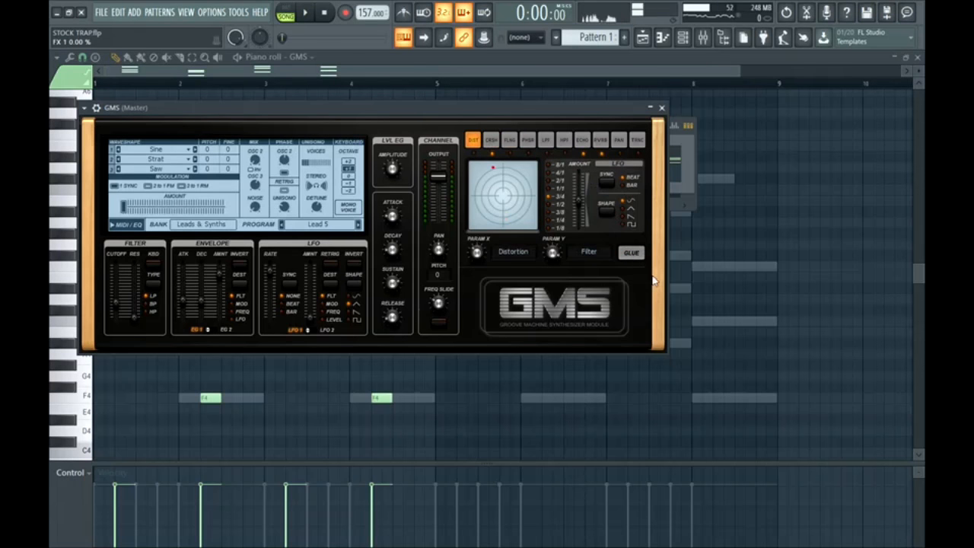
click(631, 252)
key(space)
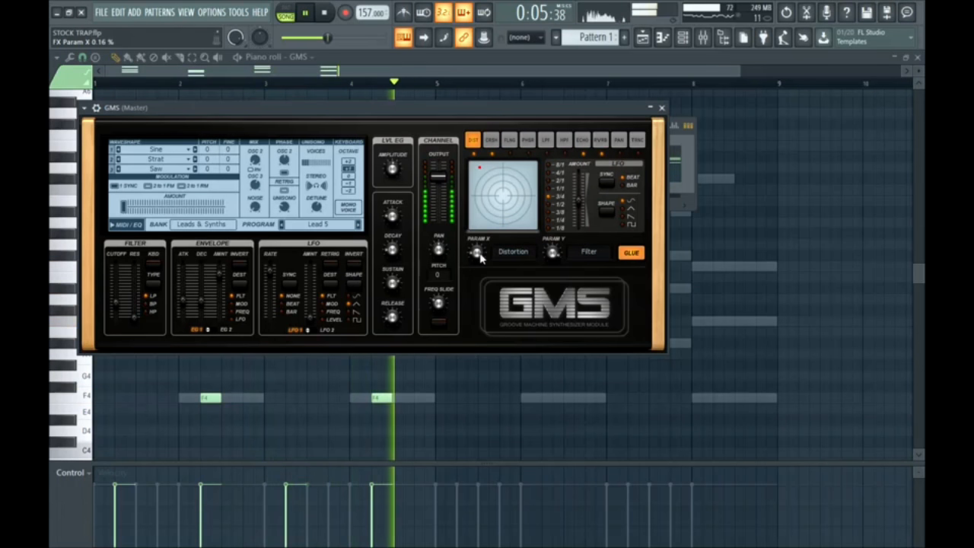
drag(478, 257, 477, 245)
click(583, 143)
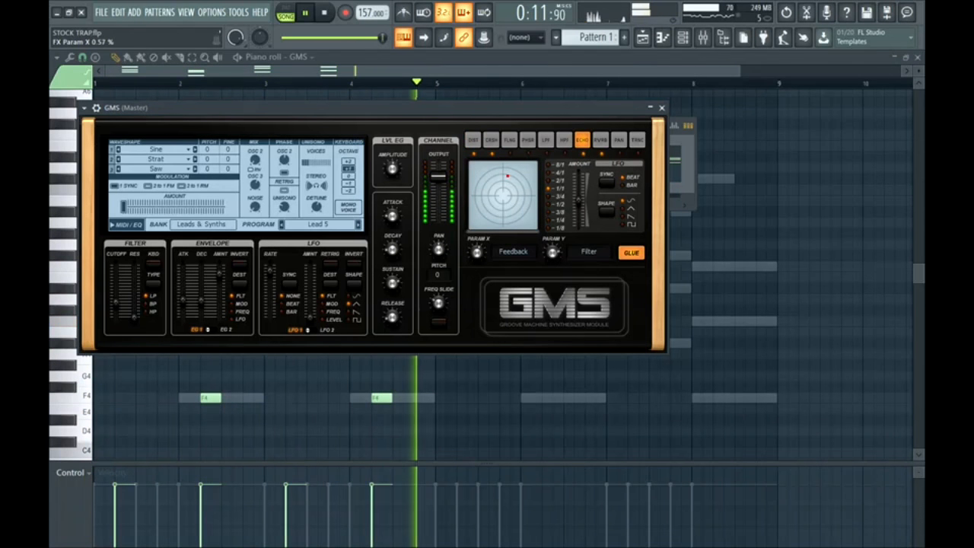
Close the synth window and add another GMS instrument channel
click(661, 108)
key(F6)
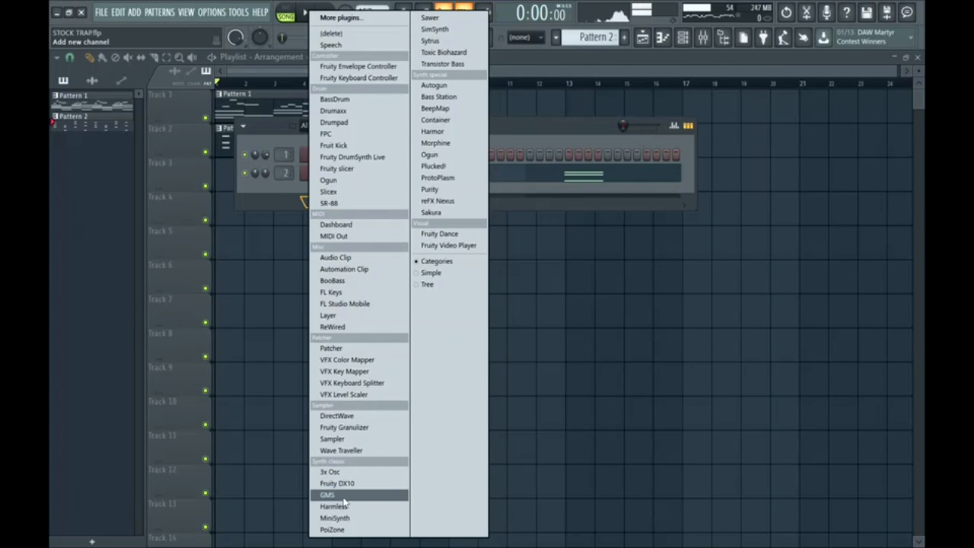
click(343, 496)
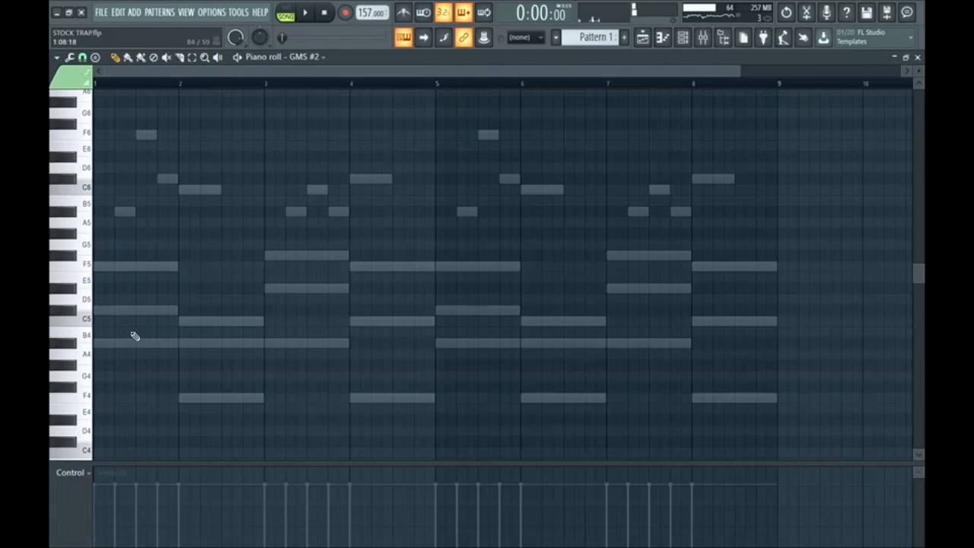
Add four-bar A#4, C#5 and F5 notes from bar 1 in the new GMS channel, raise them one octave, and play them
click(99, 344)
click(98, 311)
click(96, 266)
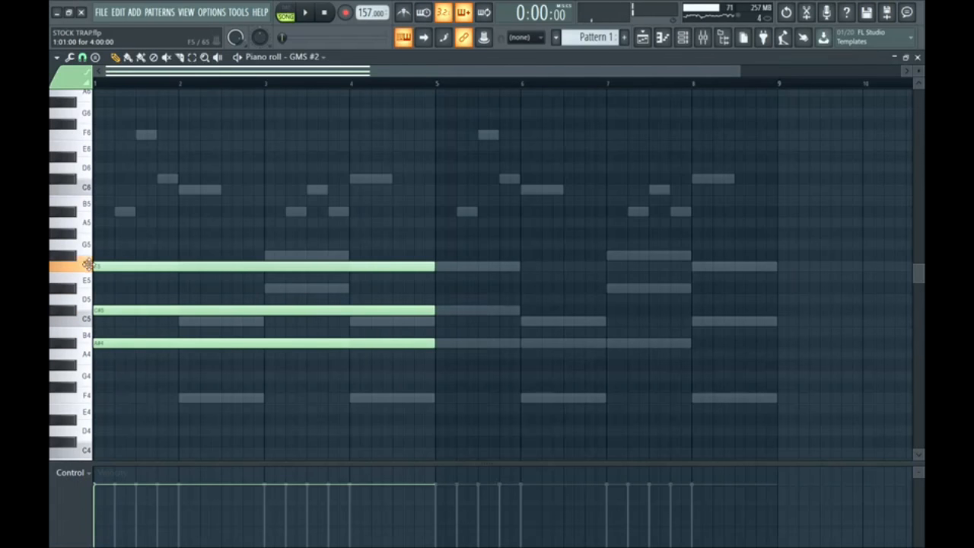
drag(141, 251, 152, 365)
key(ctrl+Up)
key(space)
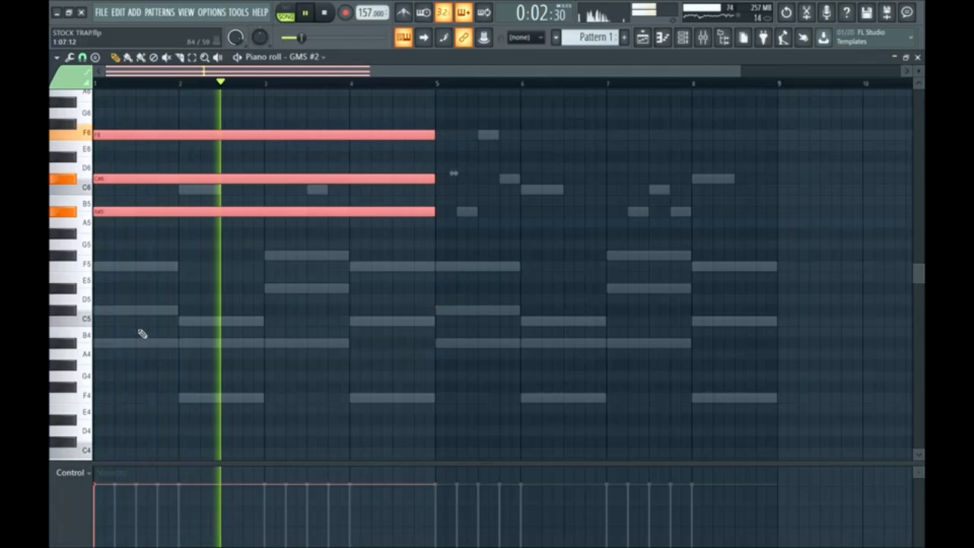
Duplicate the sustained four-bar chord at bar 5 and shorten the copy to two bars
key(ctrl+b)
key(ctrl+d)
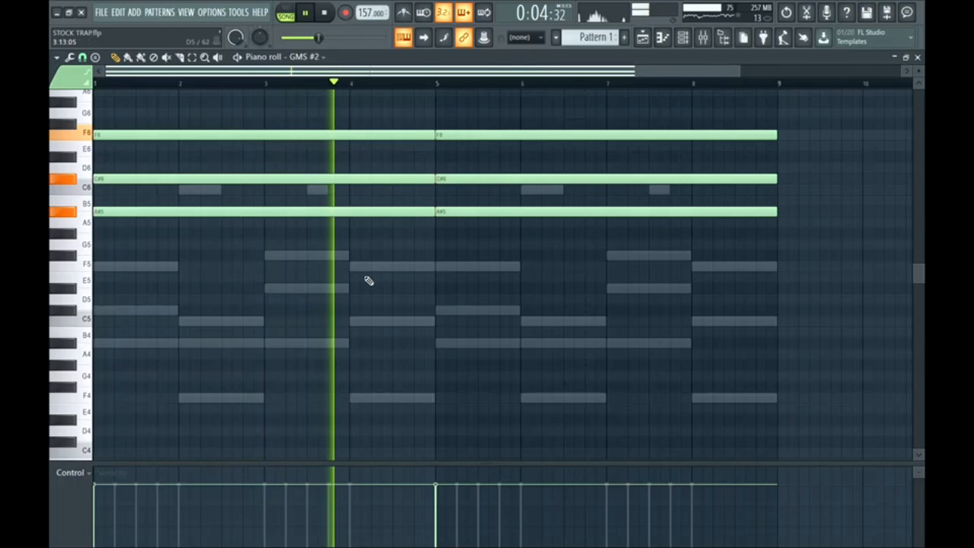
drag(587, 120, 670, 308)
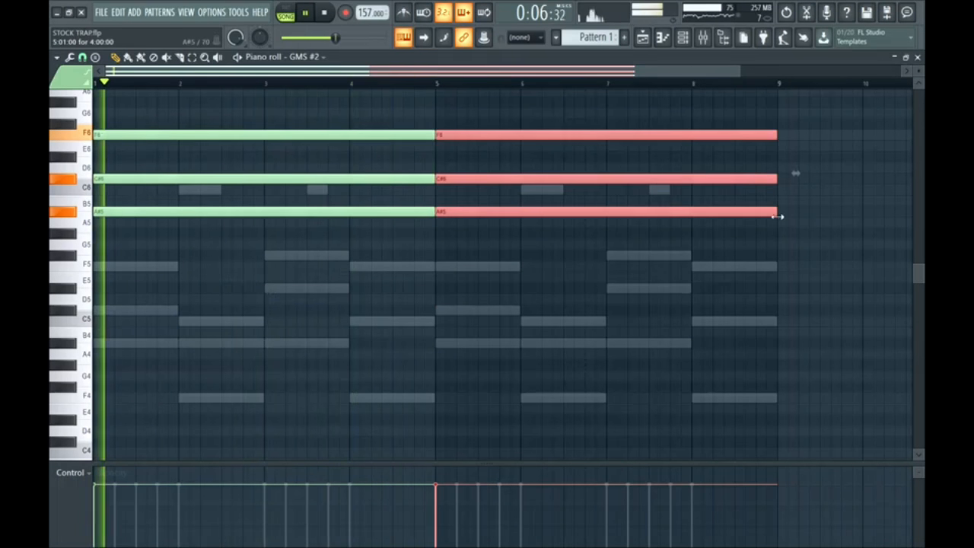
drag(776, 213, 627, 220)
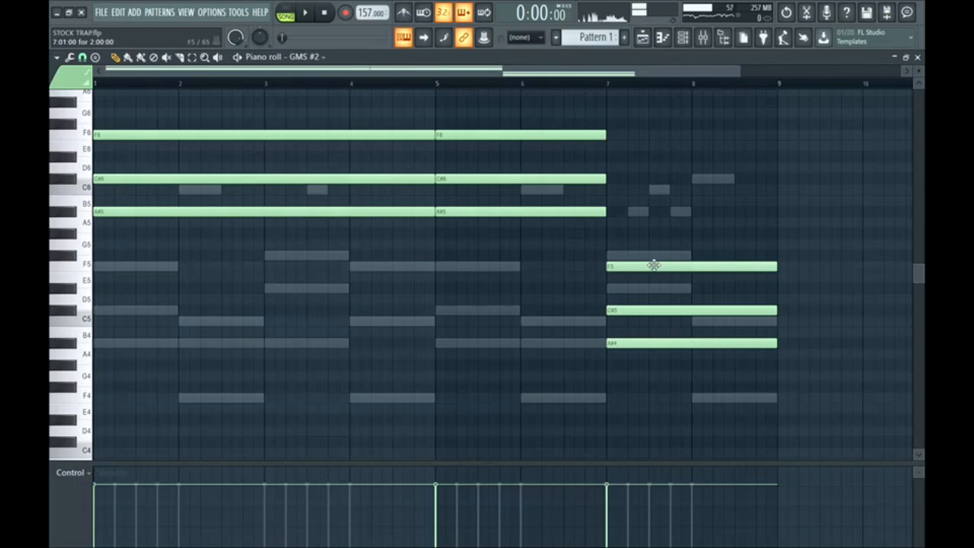
In the two-bar chord at bar 7, move F5 to F#5 and C#5 to D#5, and raise the whole chord one octave
drag(654, 264, 652, 253)
drag(640, 304, 641, 284)
drag(659, 229, 671, 354)
key(ctrl+Up)
key(ctrl+d)
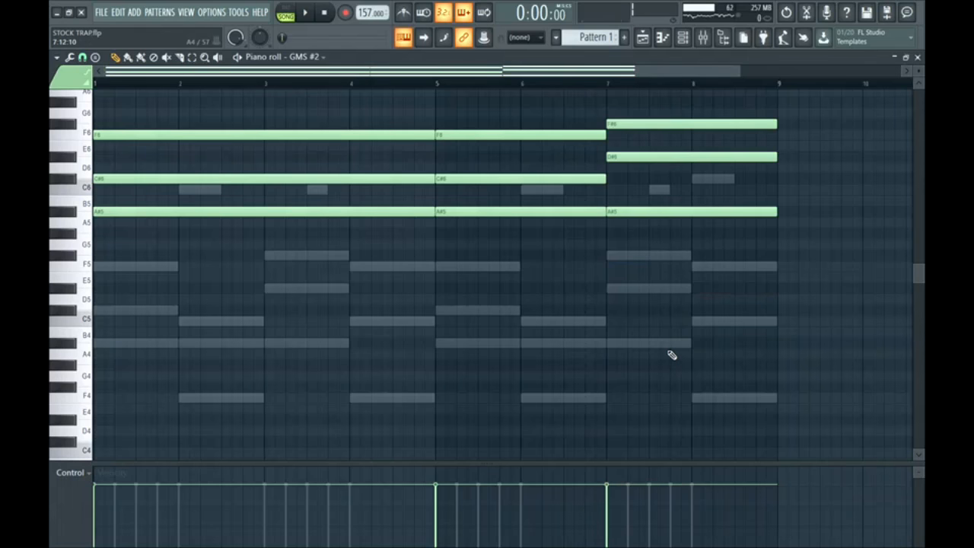
Move all the sustained chord notes into a new Pattern 3 and place that pattern on Track 3 from bar 1
key(ctrl+a)
key(ctrl+x)
click(624, 37)
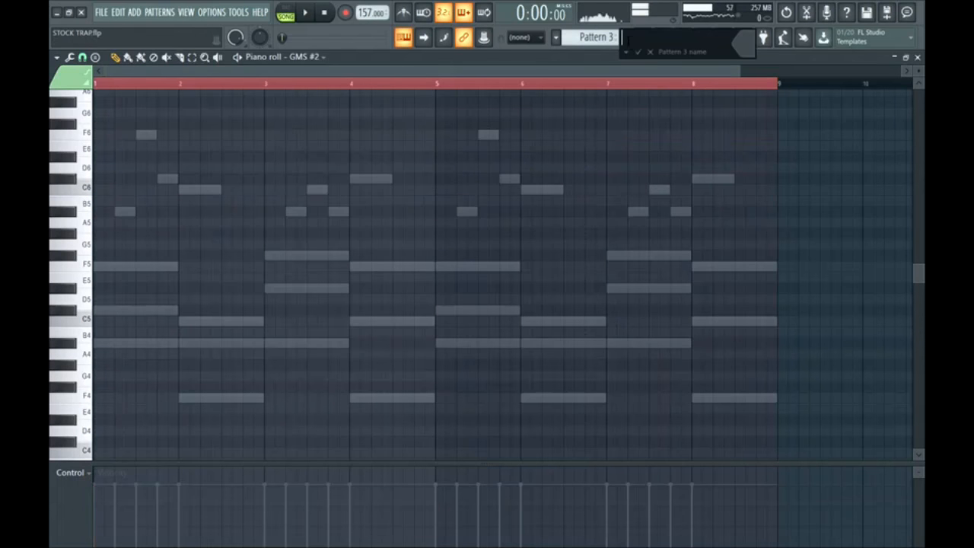
click(638, 52)
key(ctrl+v)
key(ctrl+d)
click(643, 37)
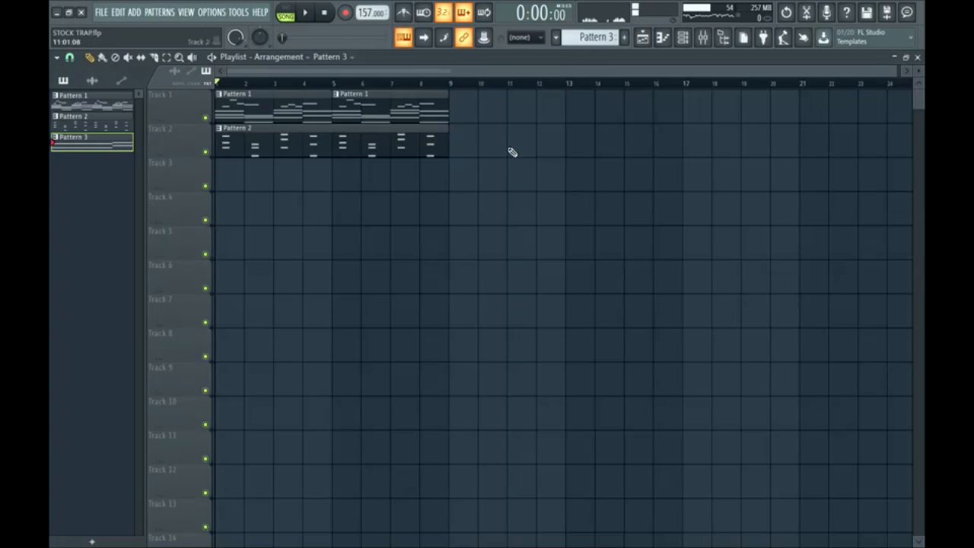
click(242, 167)
Solo the melody track in the mixer, add Fruity Parametric EQ 2 to its slot 2, and start playback
key(F9)
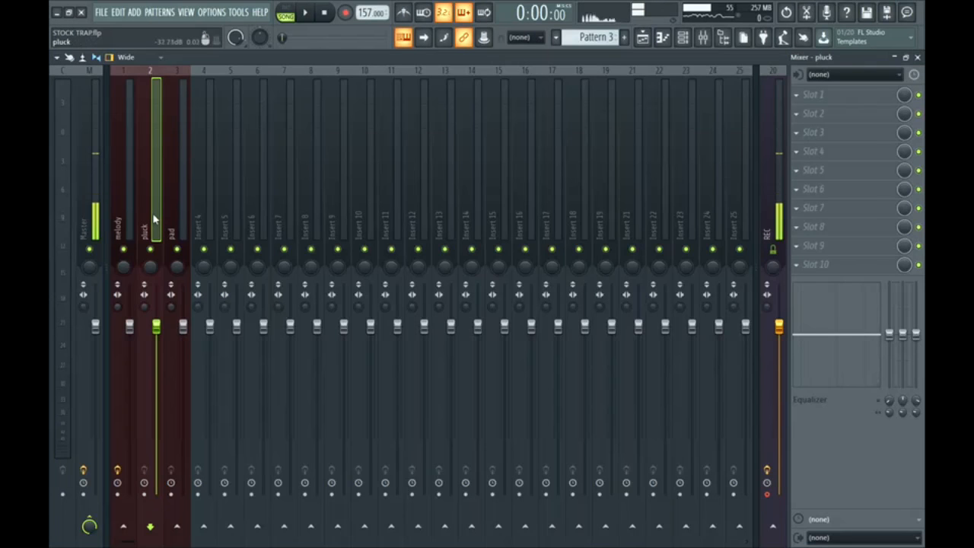
right_click(127, 248)
click(126, 225)
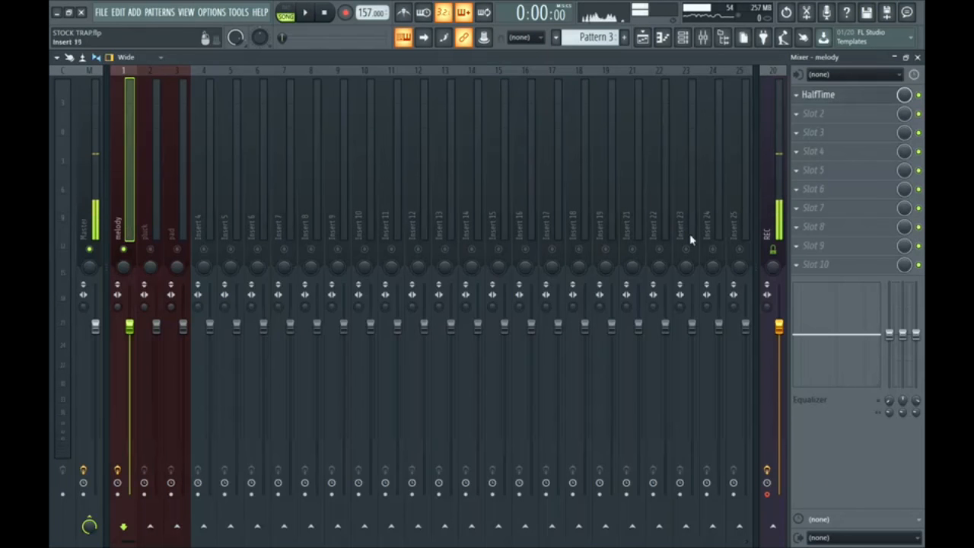
click(820, 113)
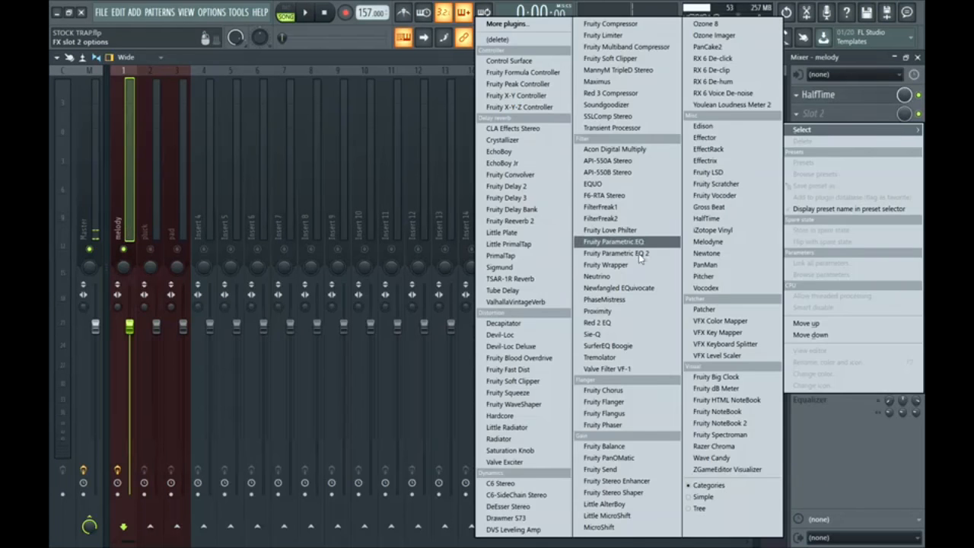
click(625, 241)
key(space)
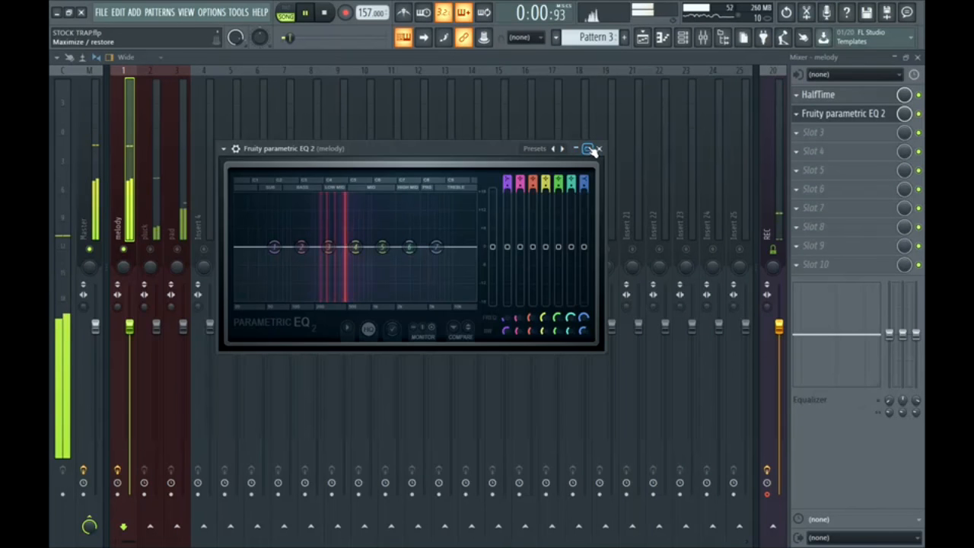
Set the melody EQ's bands 1 and 7 to Steep 8 order and pull both down to cut lows and highs
click(587, 148)
right_click(186, 299)
mouse_move(213, 343)
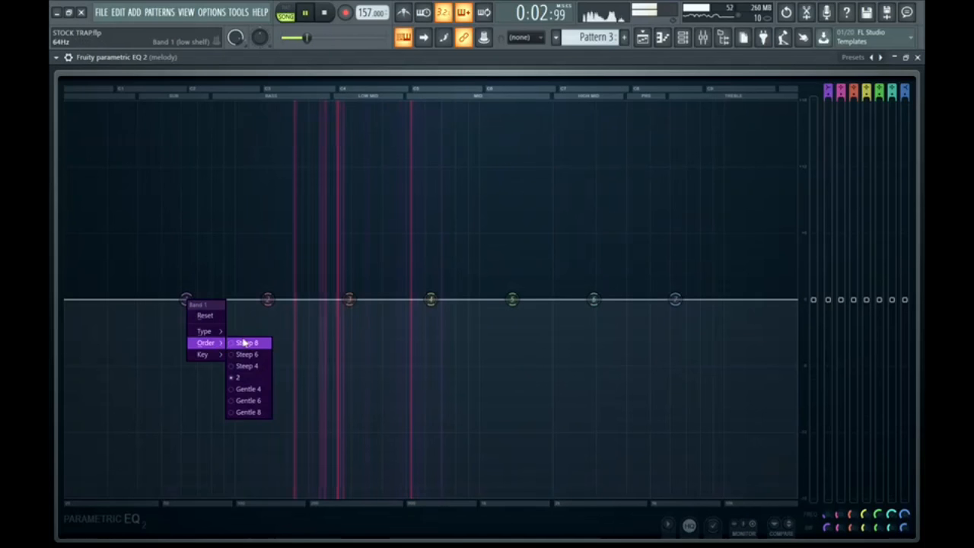
click(246, 342)
drag(186, 298, 257, 496)
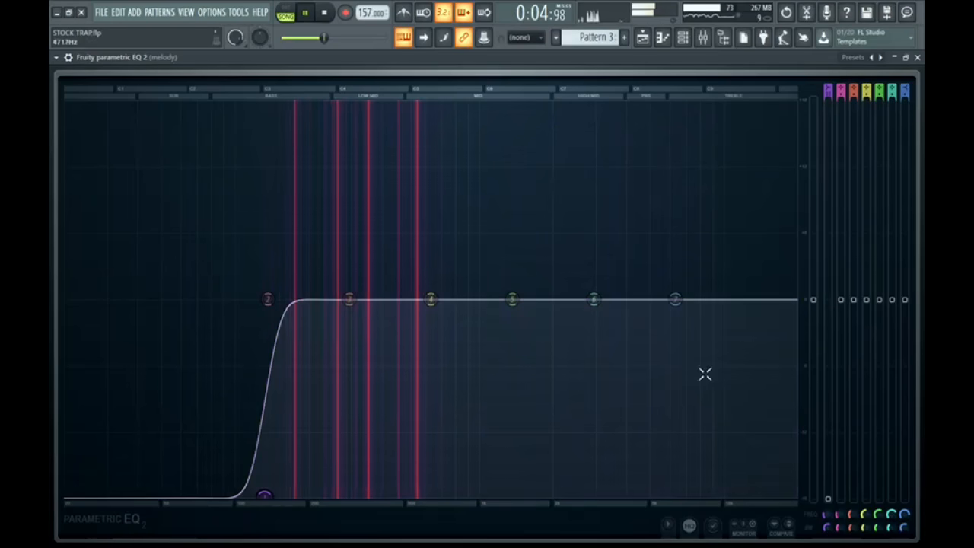
right_click(674, 299)
click(735, 343)
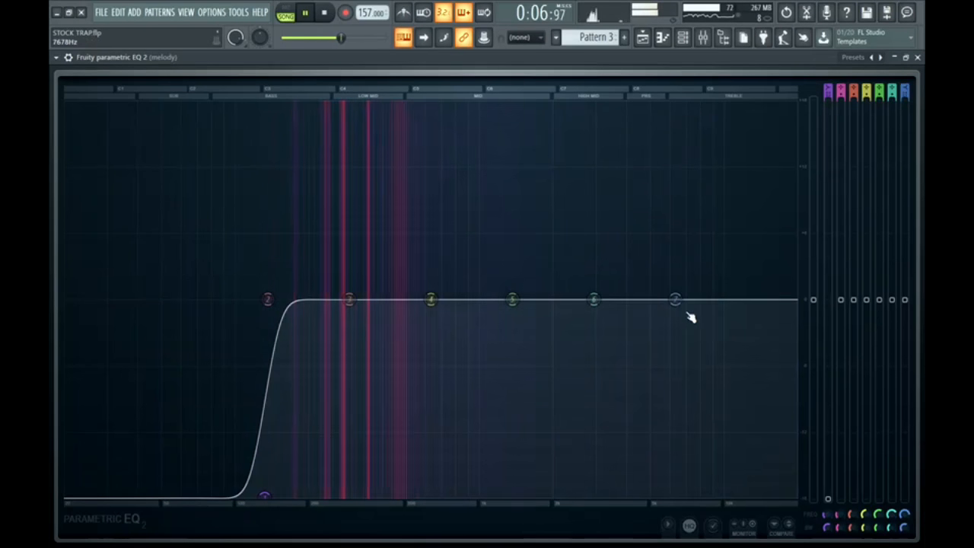
drag(677, 299, 578, 495)
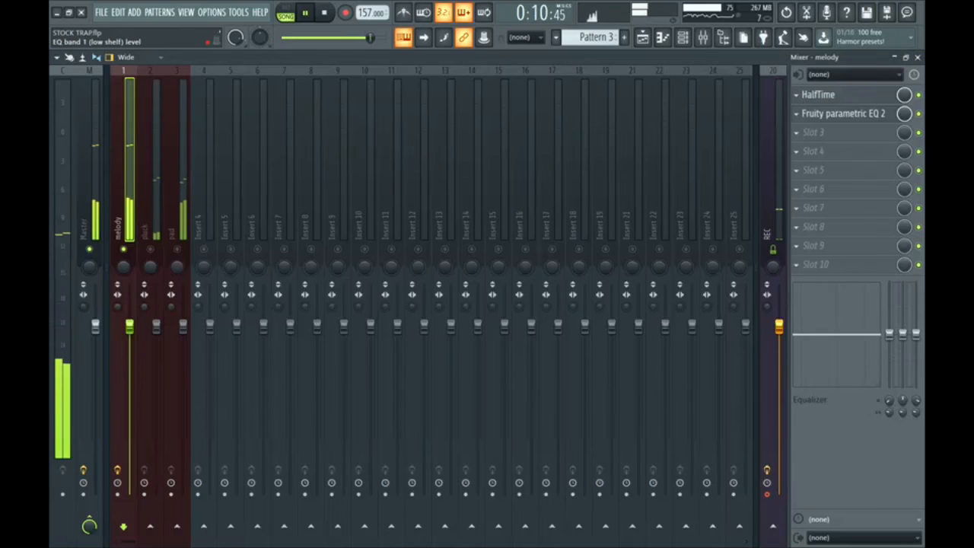
Cut the melody track's mixer low shelf to -18.0 at 90 Hz and set its stereo separation to 27% separated
key(space)
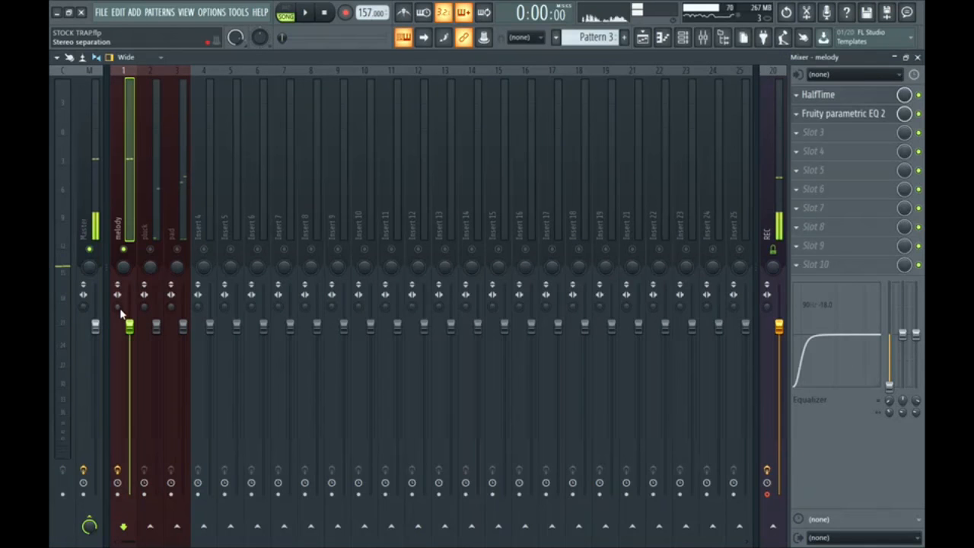
drag(117, 306, 117, 311)
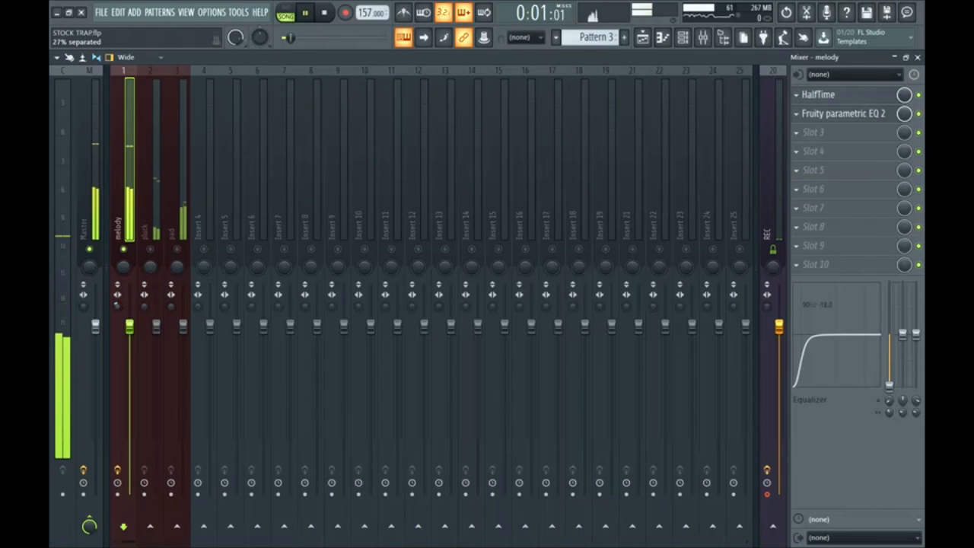
Solo the pluck track and add Fruity Parametric EQ 2 to its slot 1
click(146, 259)
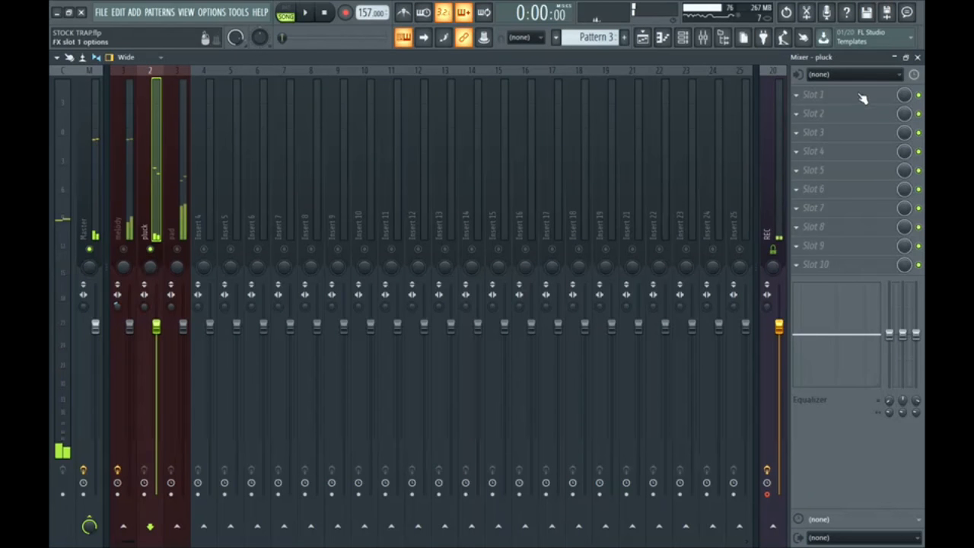
click(862, 99)
click(625, 258)
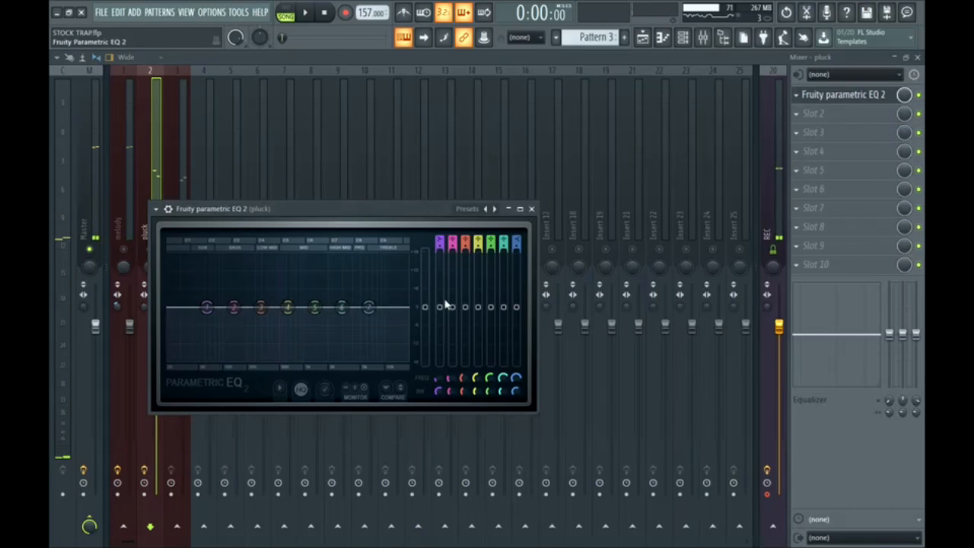
Cut the pluck's lows and highs with EQ bands 1 and 7 at Steep 8, and boost band 5 in the mids
right_click(207, 307)
click(254, 351)
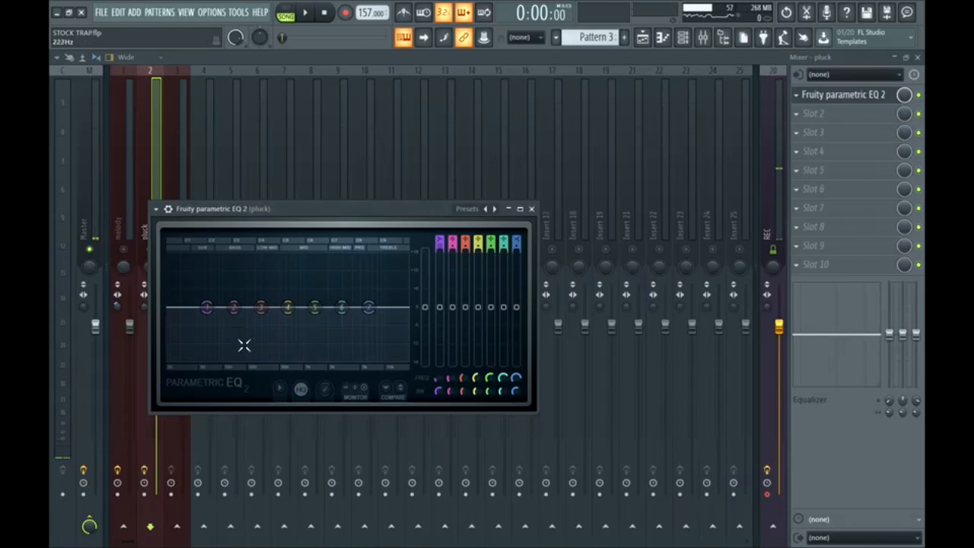
key(space)
drag(207, 307, 267, 360)
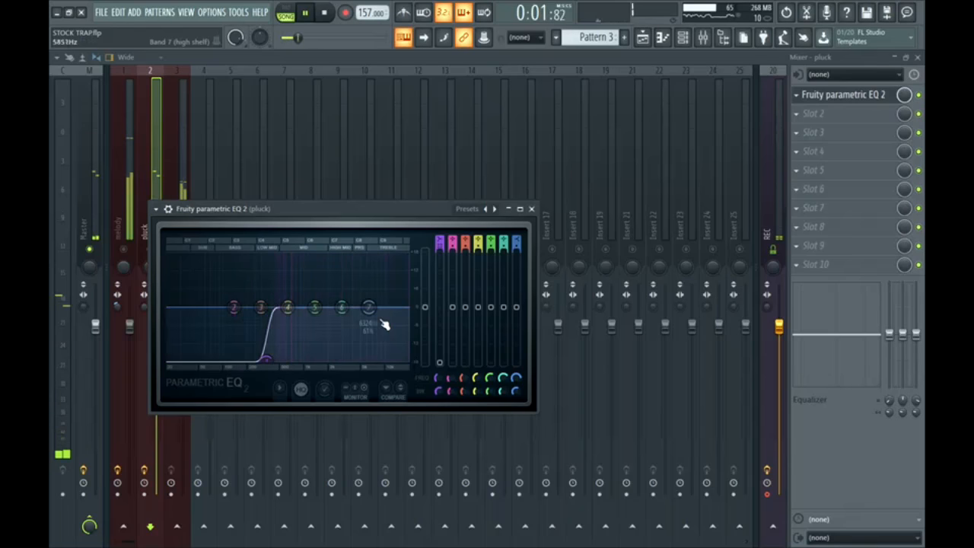
right_click(368, 308)
click(417, 352)
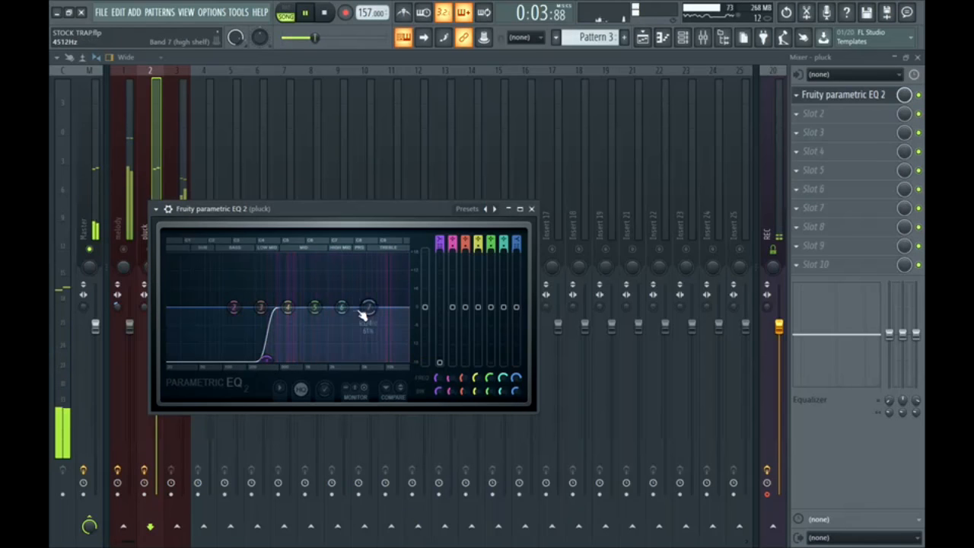
drag(368, 308, 367, 356)
drag(314, 307, 319, 286)
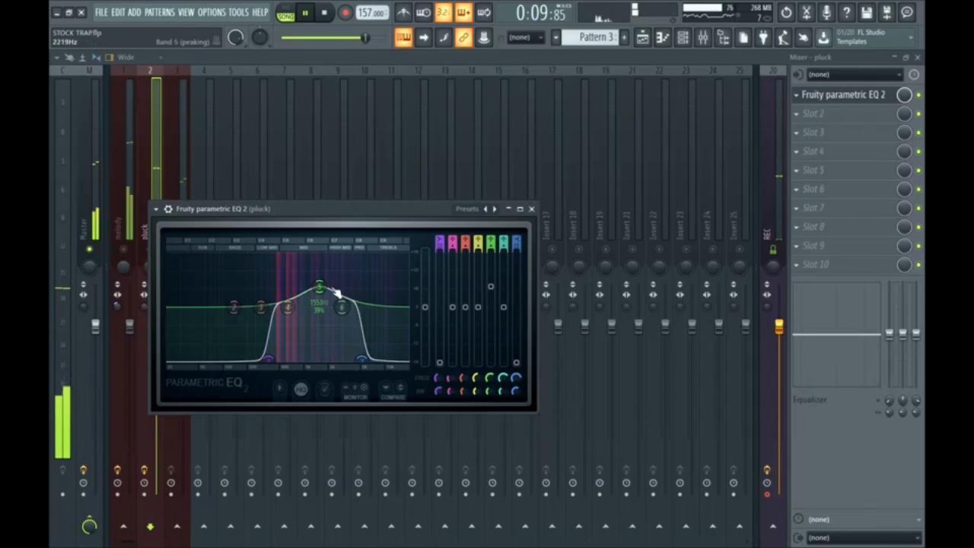
drag(320, 287, 324, 277)
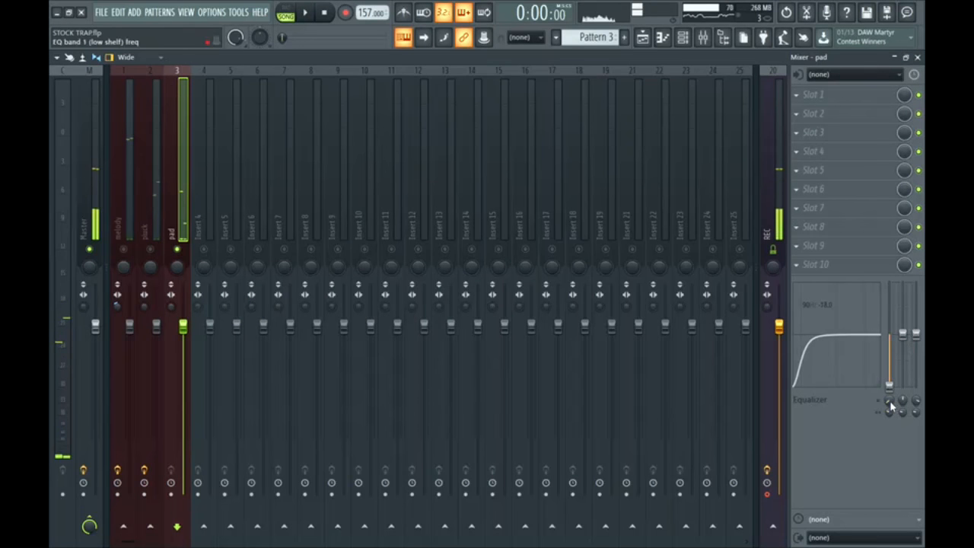
Raise the pad's mixer low-shelf frequency to 203 Hz and adjust the pluck's stereo separation during playback
key(space)
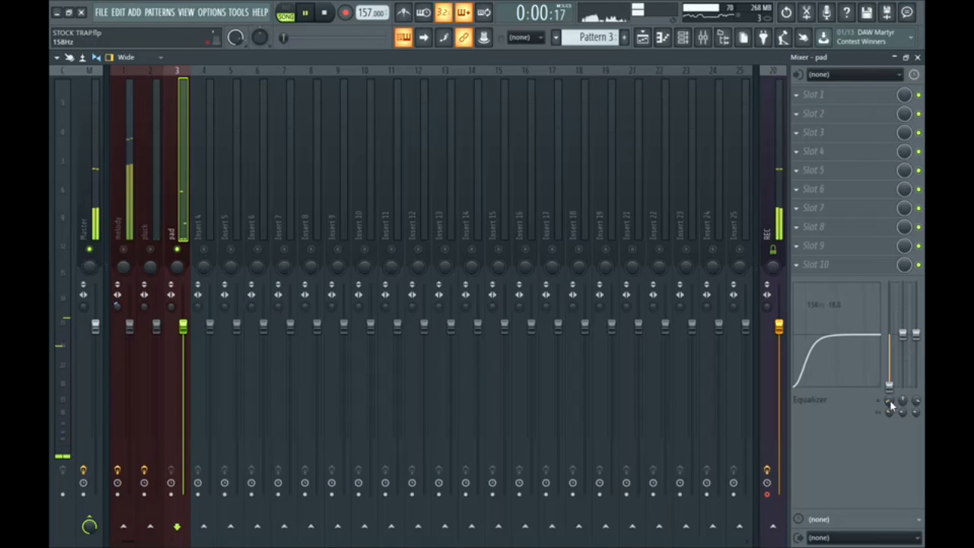
click(145, 303)
key(space)
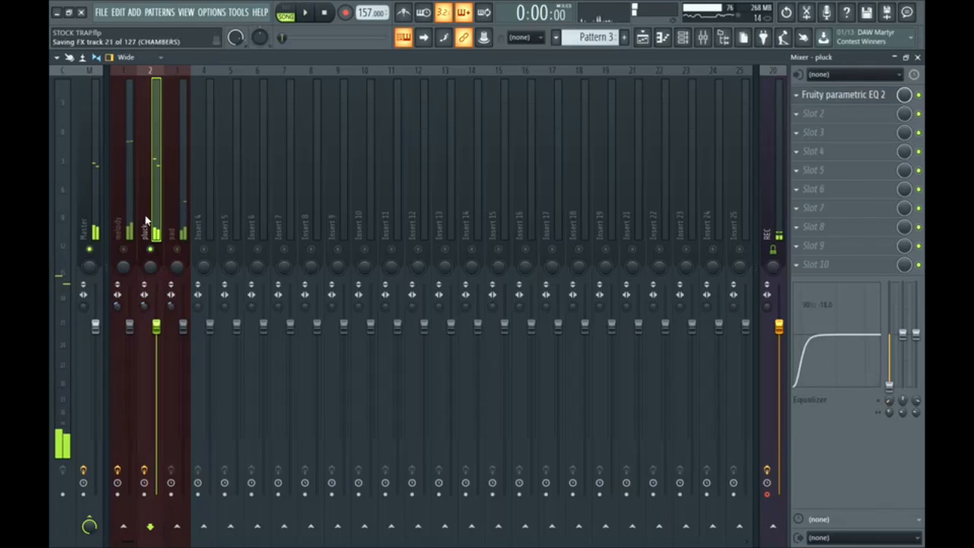
Audition the soloed melody, add the pluck and pad to the solo playback, and check the pluck's EQ
right_click(151, 249)
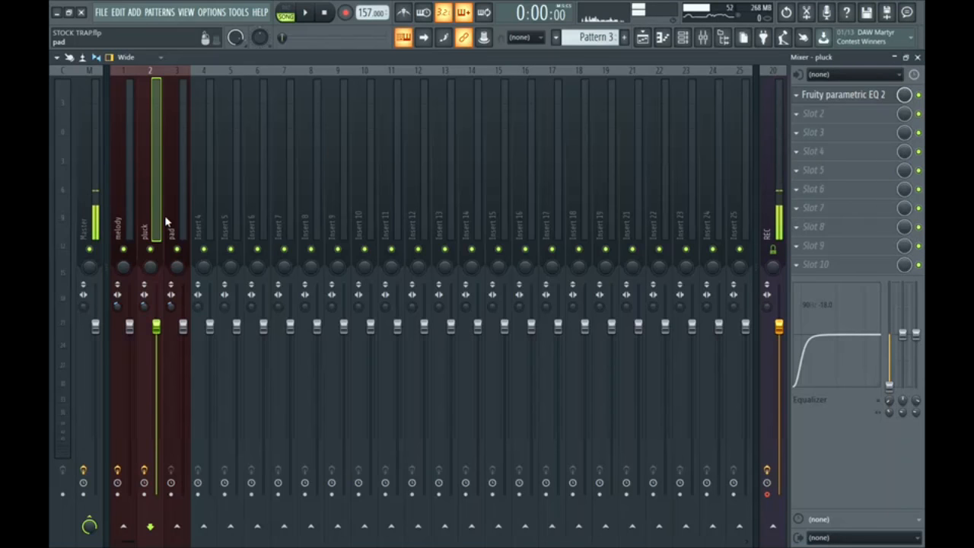
right_click(123, 251)
click(126, 222)
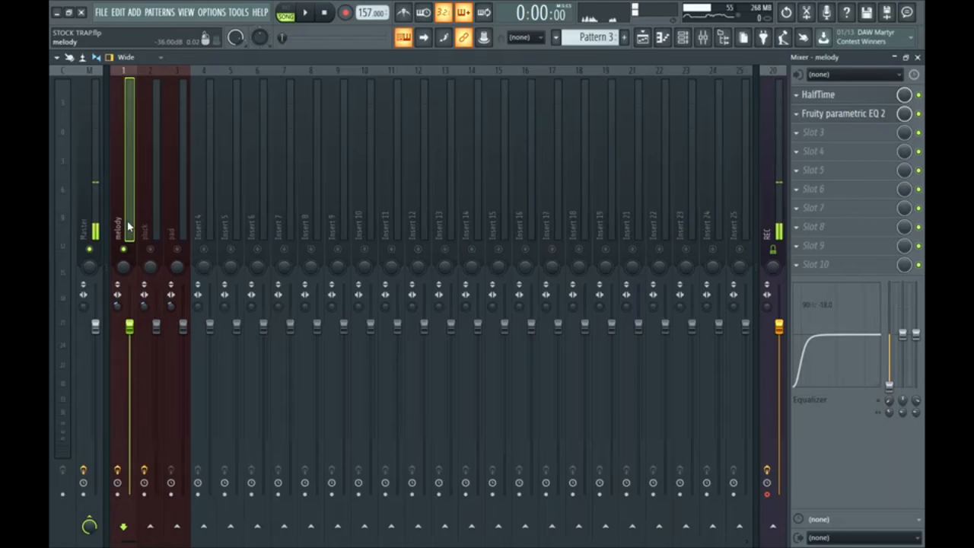
key(space)
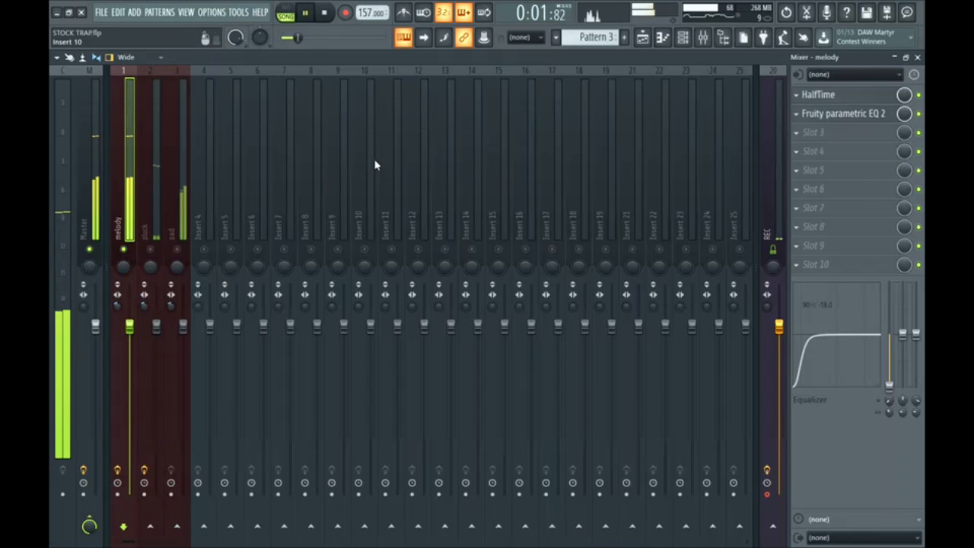
key(space)
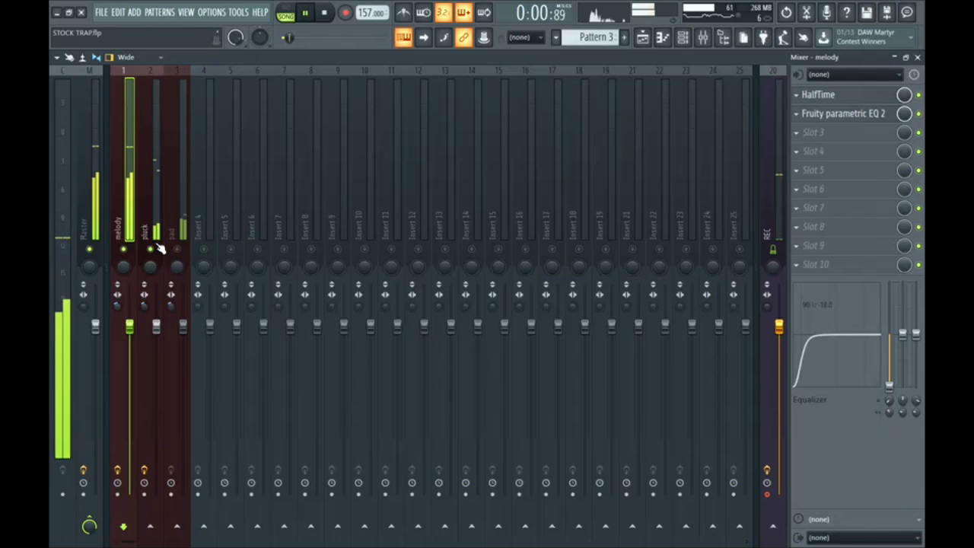
click(156, 231)
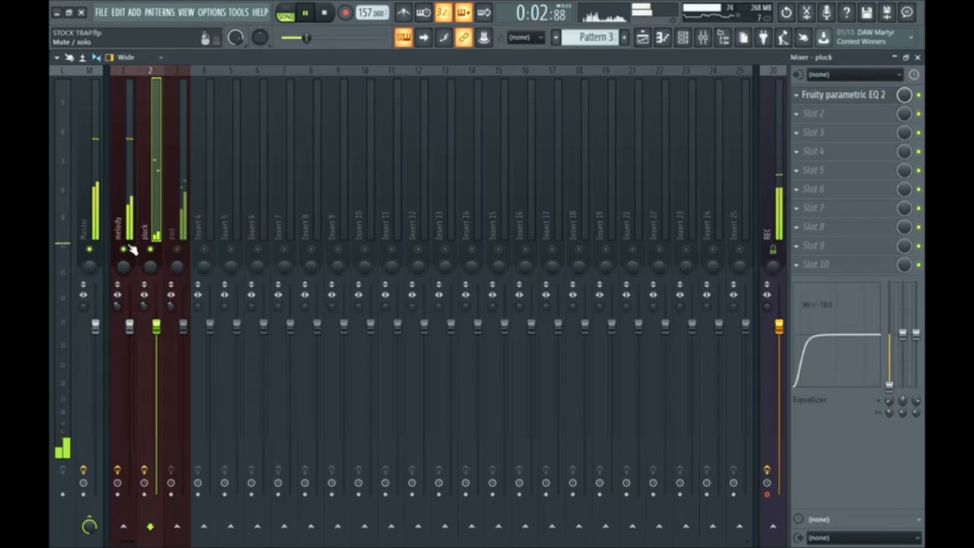
click(864, 105)
click(533, 205)
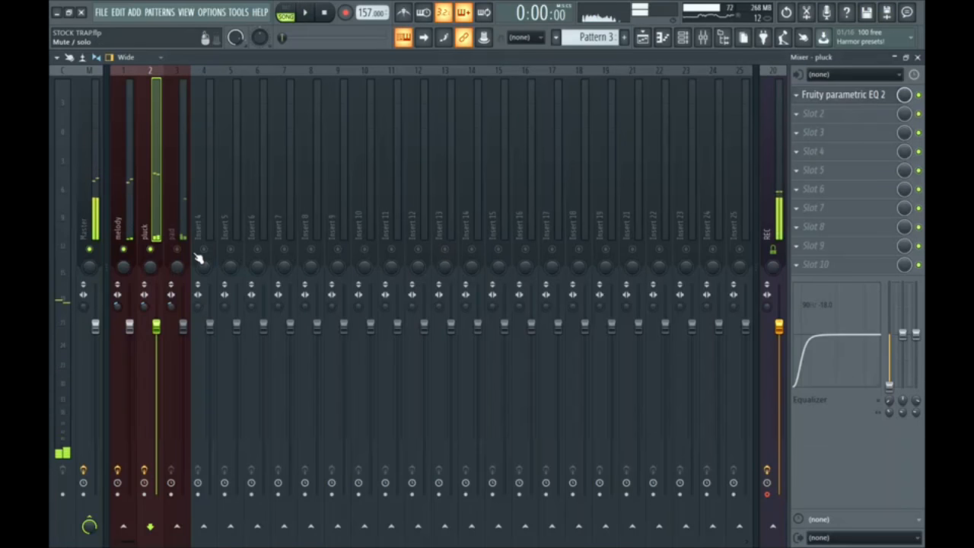
click(182, 202)
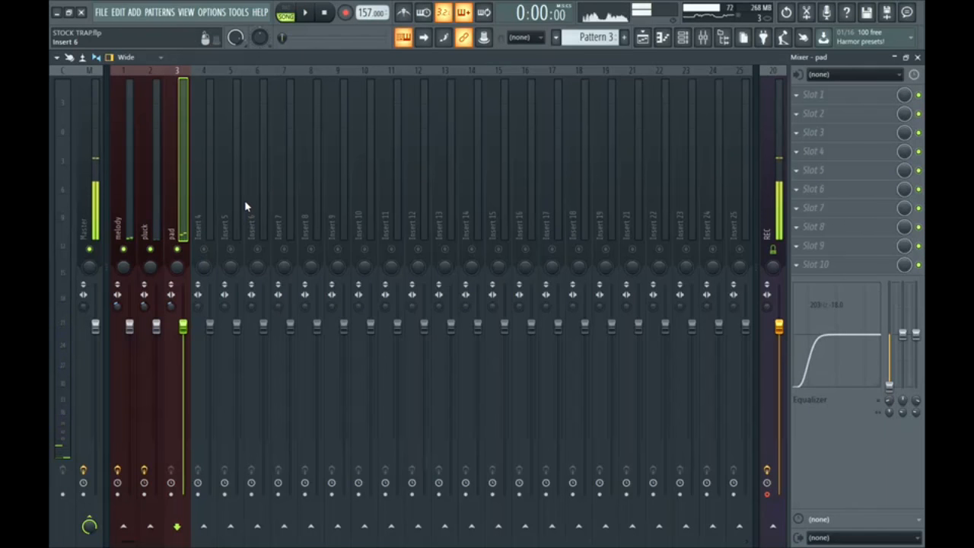
Lower the pluck and pad volume faders, the pad slightly more, and select the Master track
click(151, 207)
click(166, 211)
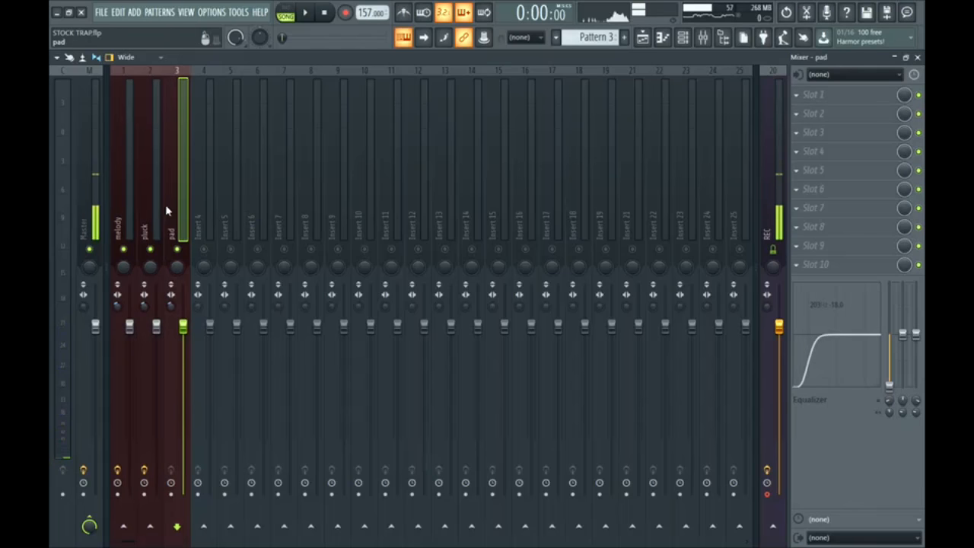
click(143, 207)
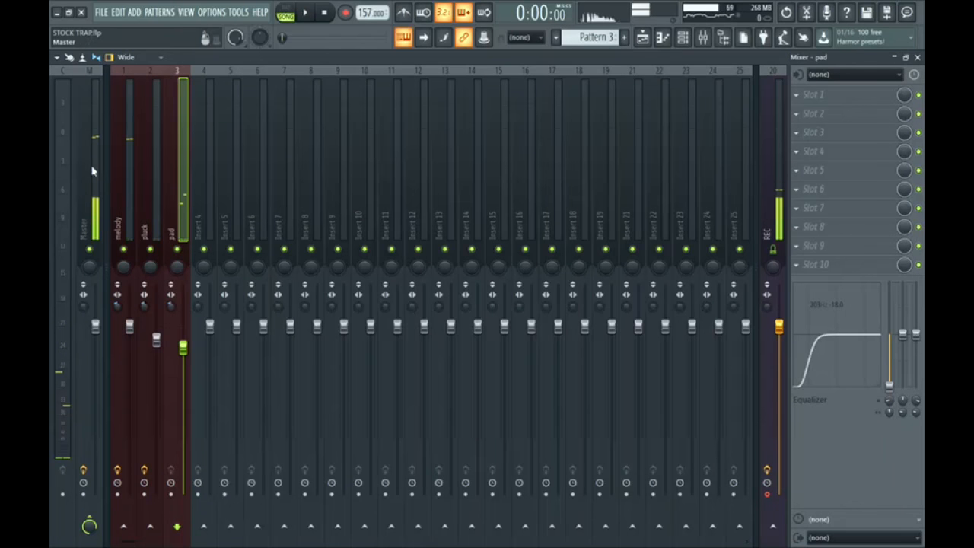
click(91, 175)
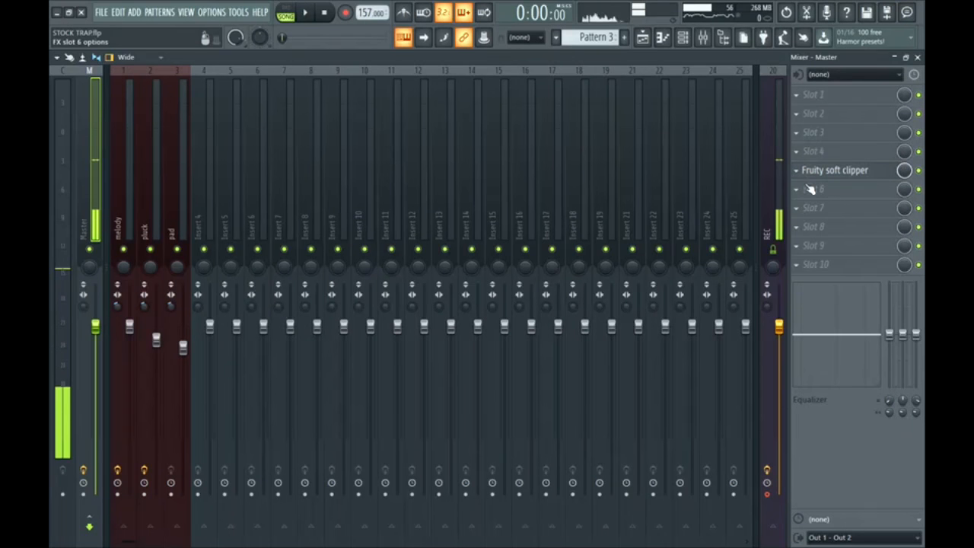
Return to the playlist, open the TRAP > Trap Galaxy > 808s sample folder, and preview 808 [ CashMoneyAp ]
click(708, 42)
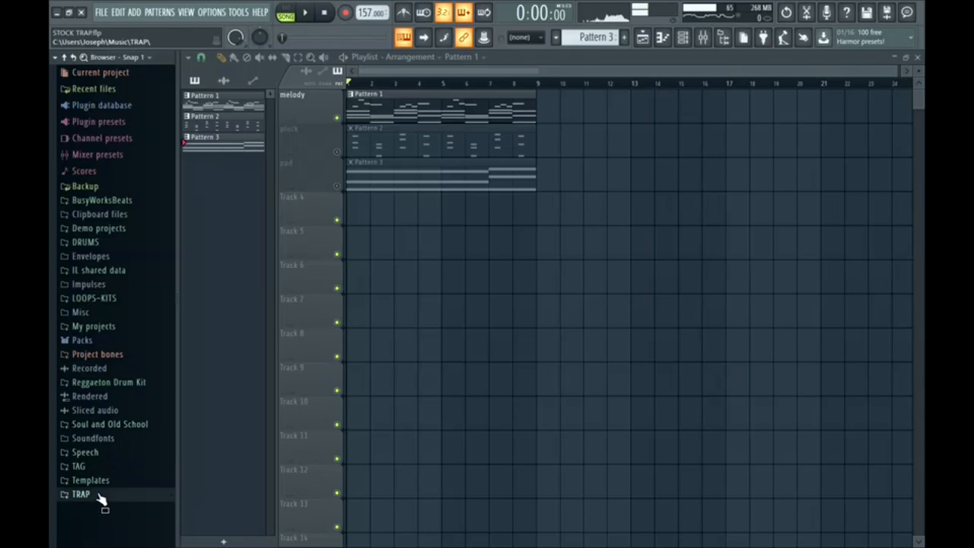
click(99, 496)
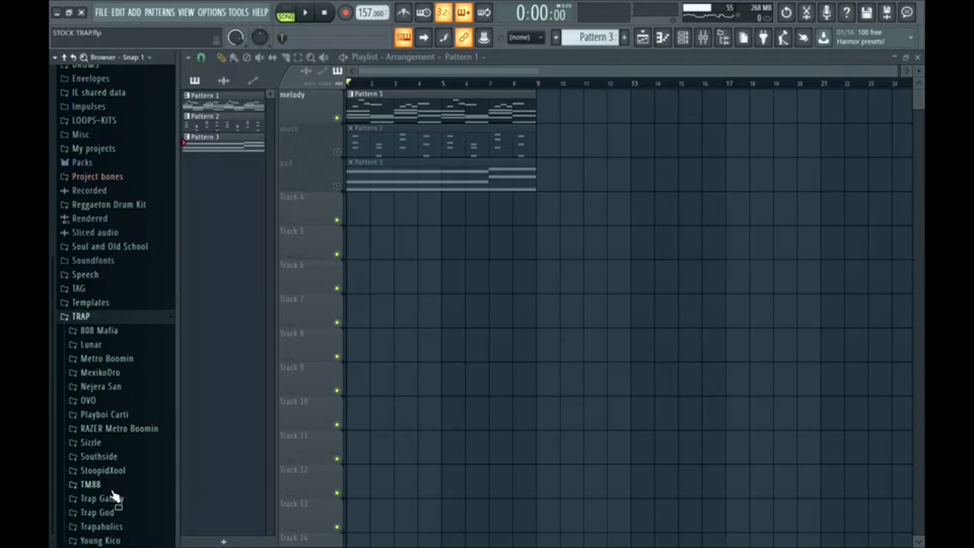
click(98, 512)
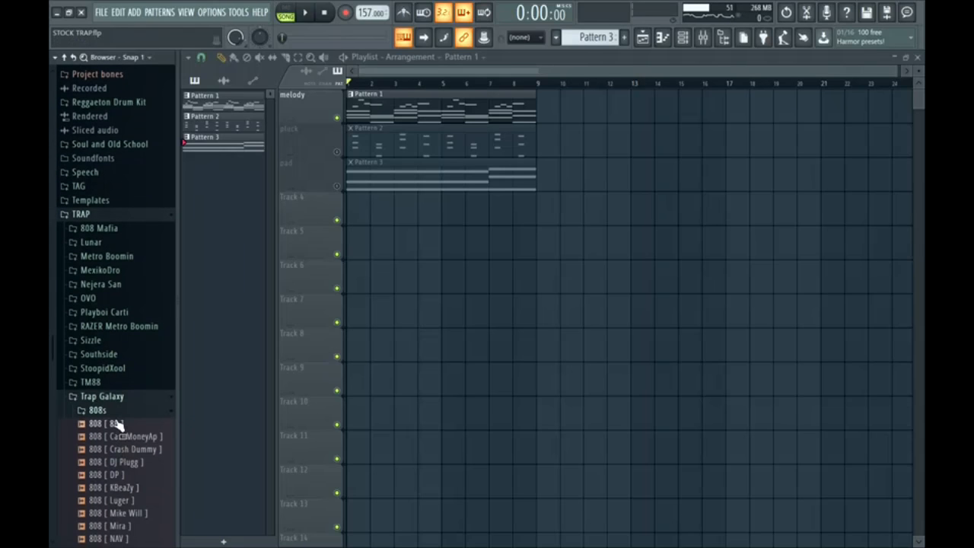
click(119, 436)
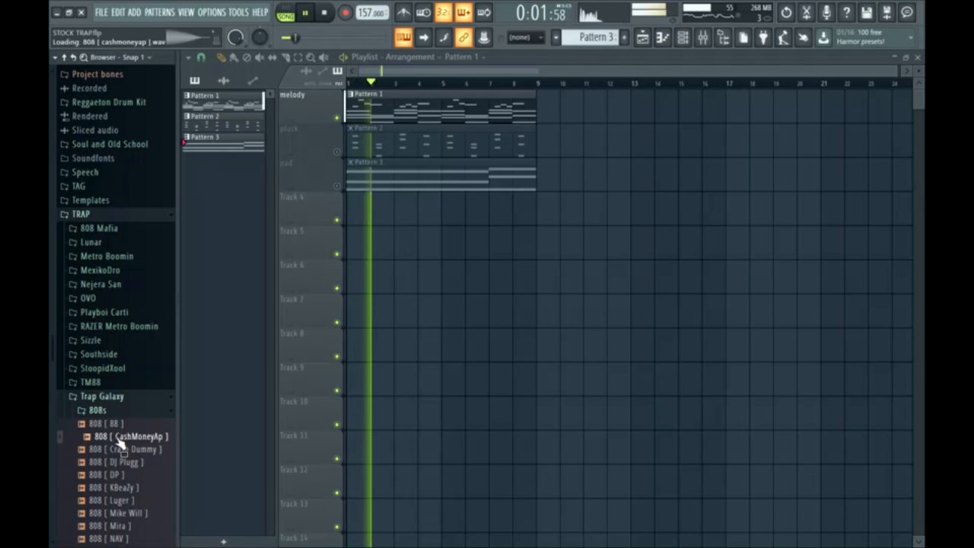
Load 808 [ CashMoneyAp ] and the Lunar kit's Clap [ sad ] into new channels
right_click(119, 437)
click(125, 419)
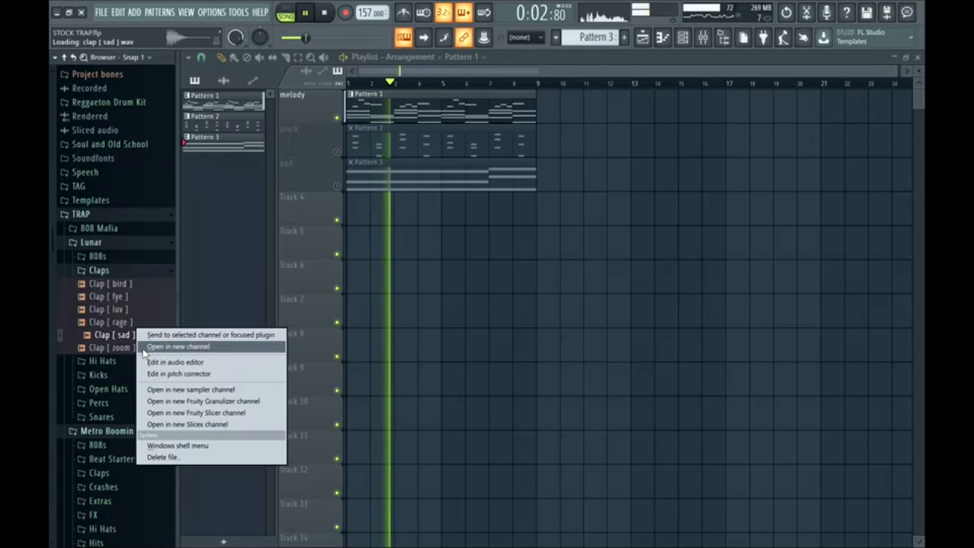
click(149, 344)
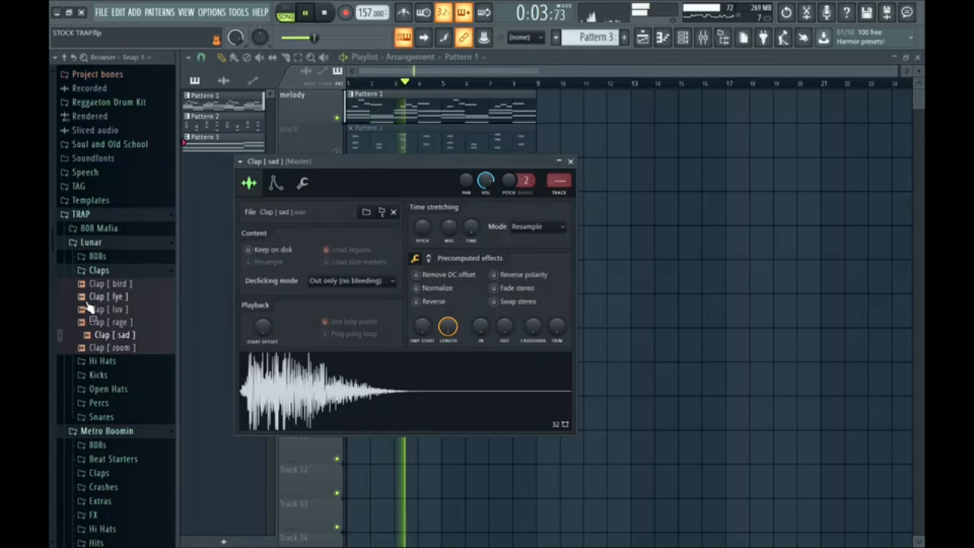
Open the Lunar kit's Snares folder, and load a snare and Hi Hat [ fast ] into new channels
click(101, 416)
click(143, 470)
right_click(143, 470)
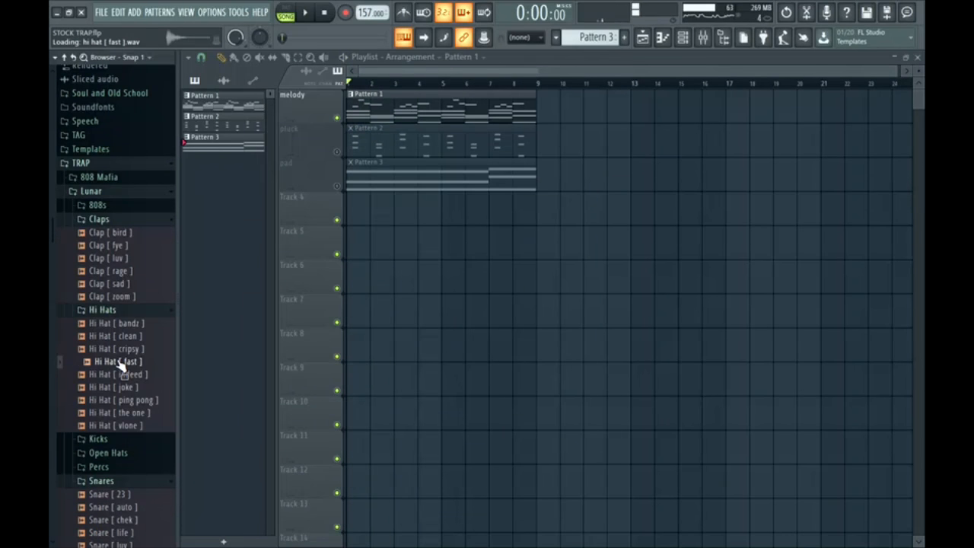
right_click(116, 355)
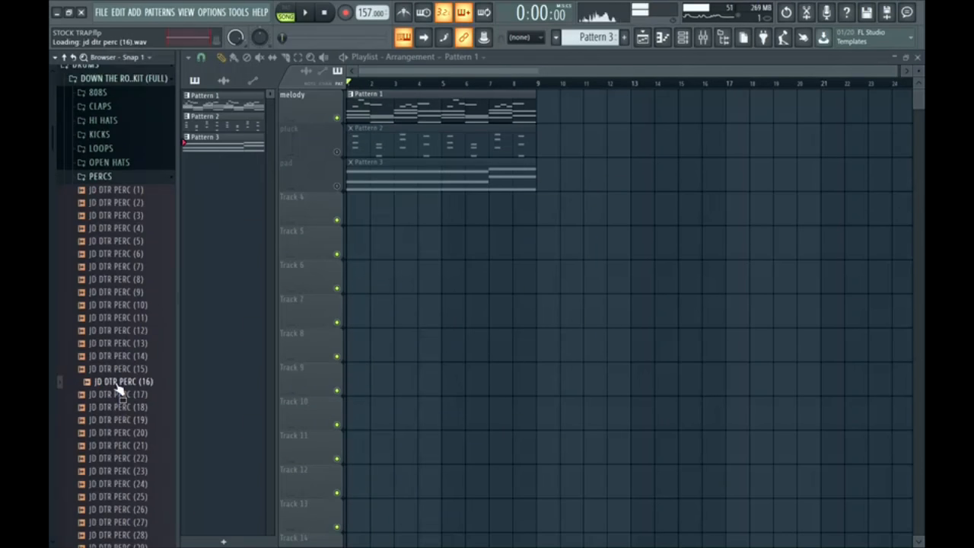
Load JD DTR PERC (16) and JD DTR OH (8) from the DRUMS kit, and open its KICKS folder
right_click(120, 391)
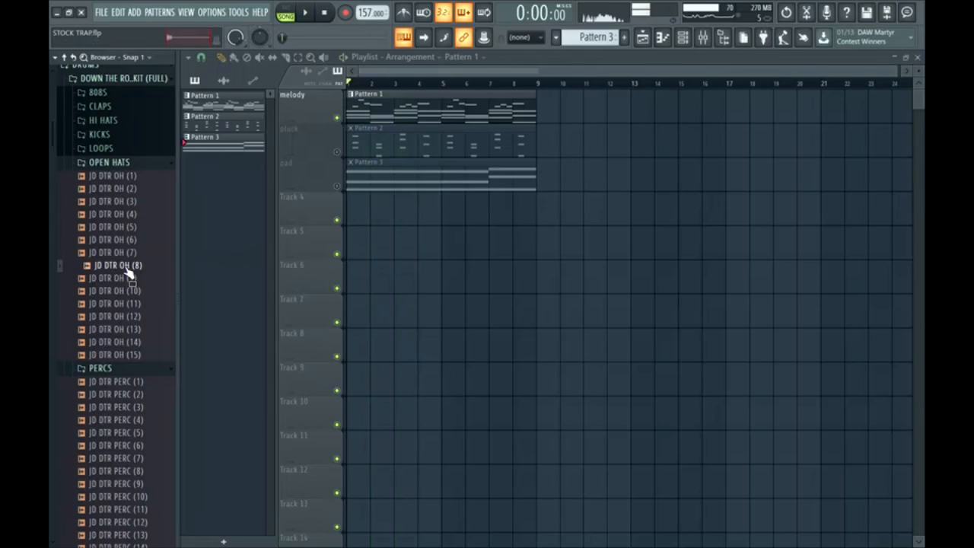
right_click(130, 278)
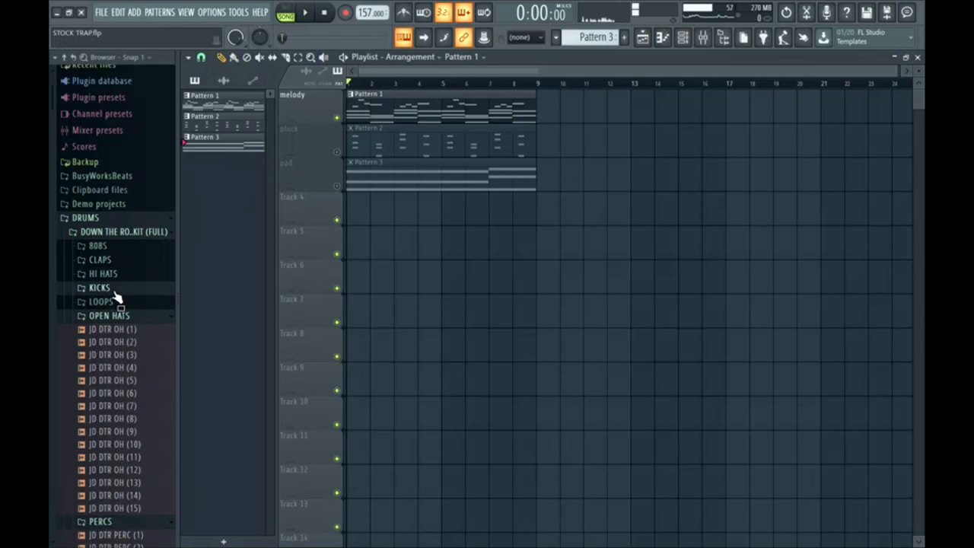
click(100, 287)
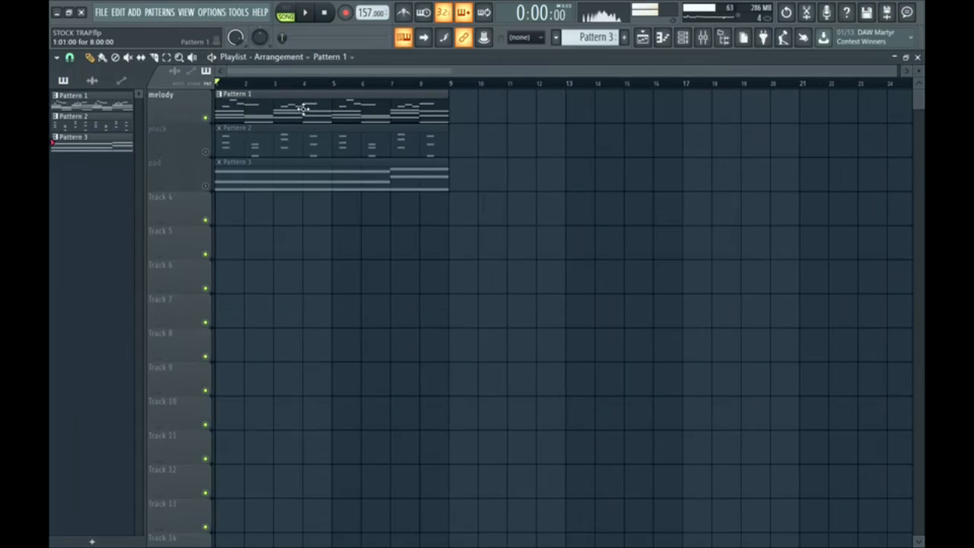
Open Pattern 1's piano roll for the 808 channel and place an A#4 note at the start of bar 1
click(304, 104)
click(321, 58)
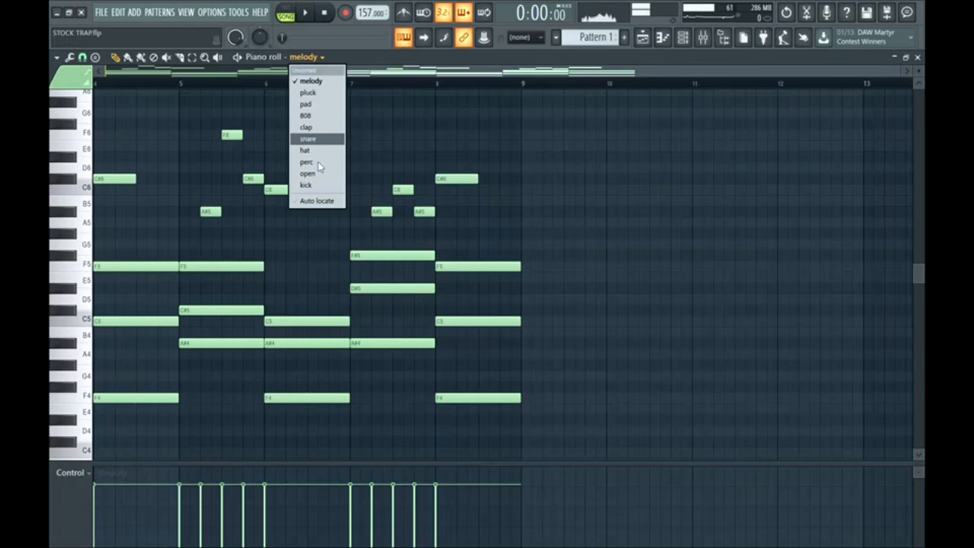
click(306, 118)
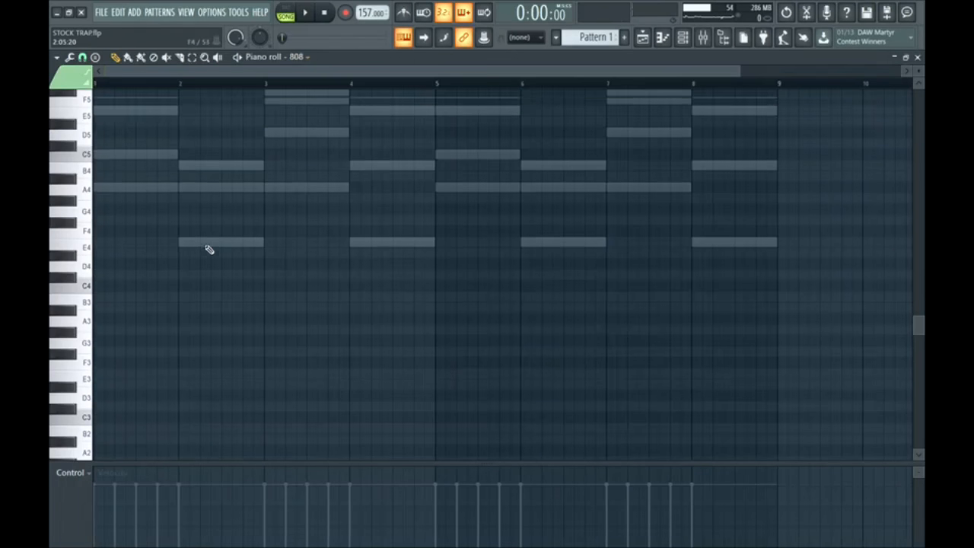
scroll(205, 256, up, 3)
click(99, 245)
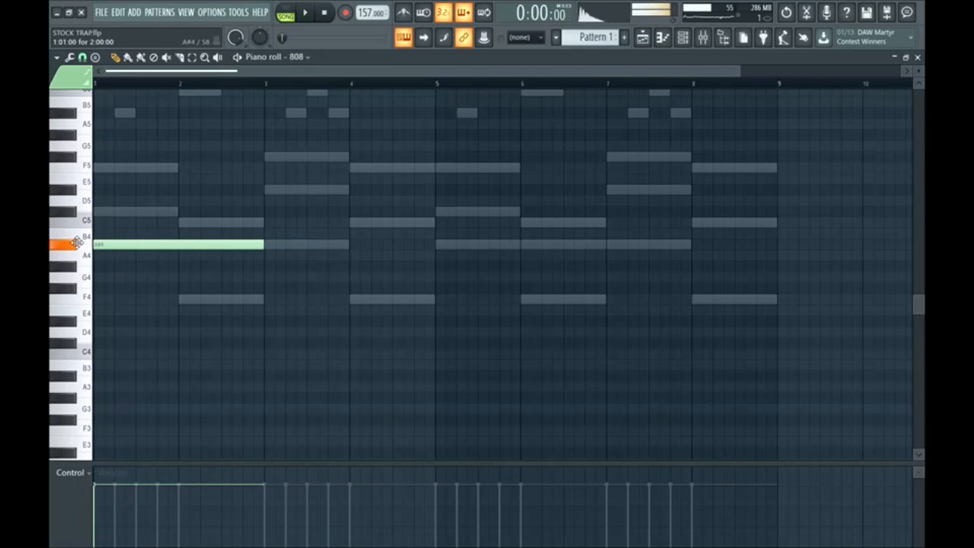
Shorten the first A#4 note to about 10 steps and add an 8-step A#4 note at 1:13 while checking playback
key(space)
key(space)
drag(258, 244, 135, 247)
key(space)
click(159, 244)
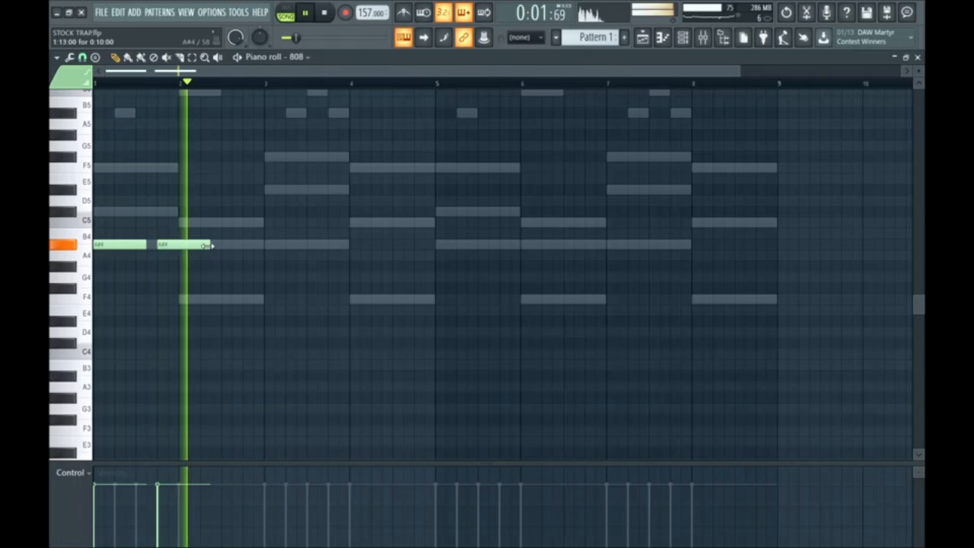
key(space)
drag(209, 245, 203, 249)
key(space)
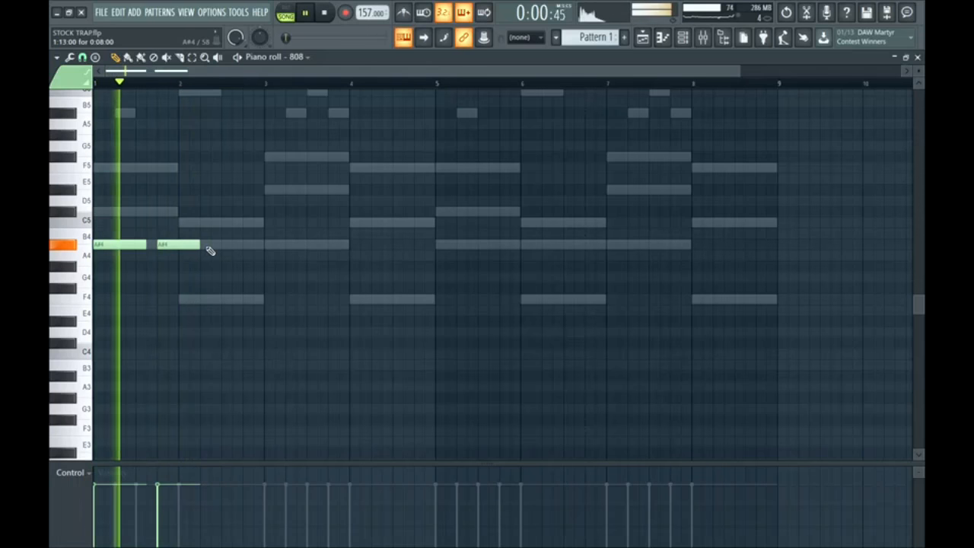
Extend the 808 line with 12-step A#4 notes at 2:05, 3:01 and 3:13, and lengthen the first note to 1:13
click(202, 245)
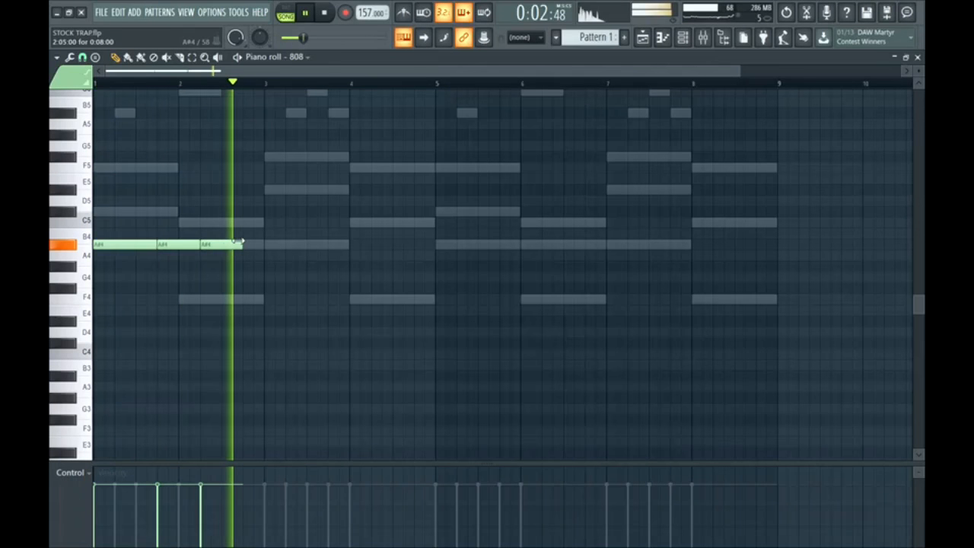
key(space)
drag(242, 245, 253, 245)
key(space)
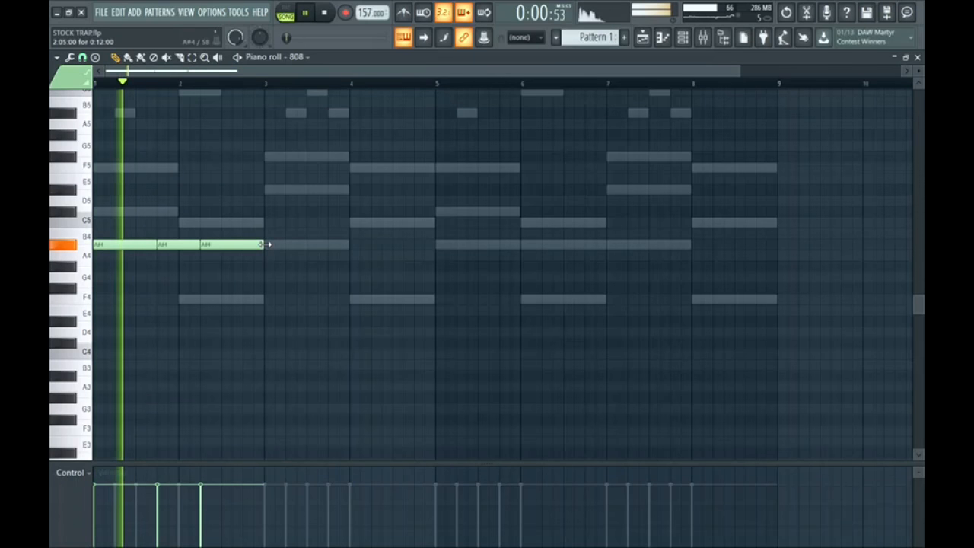
click(268, 244)
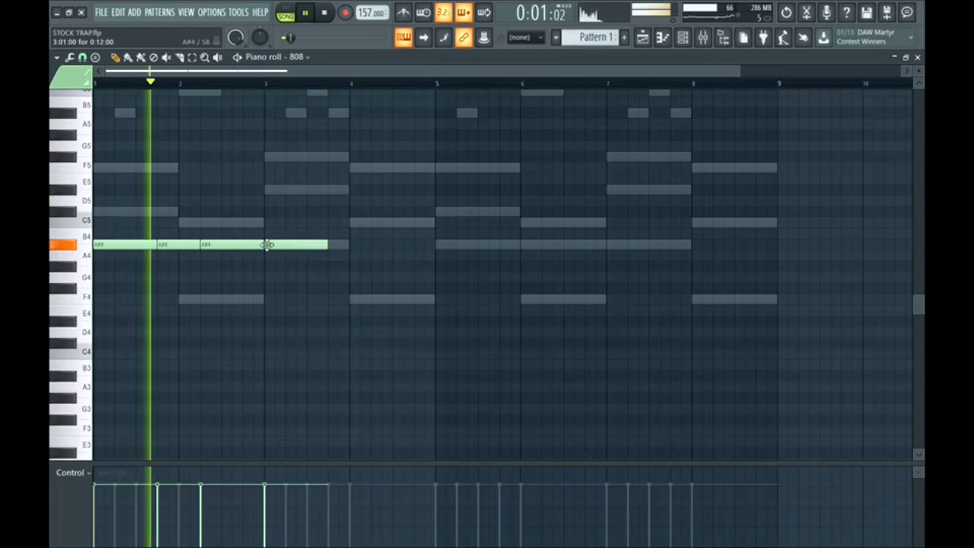
click(335, 244)
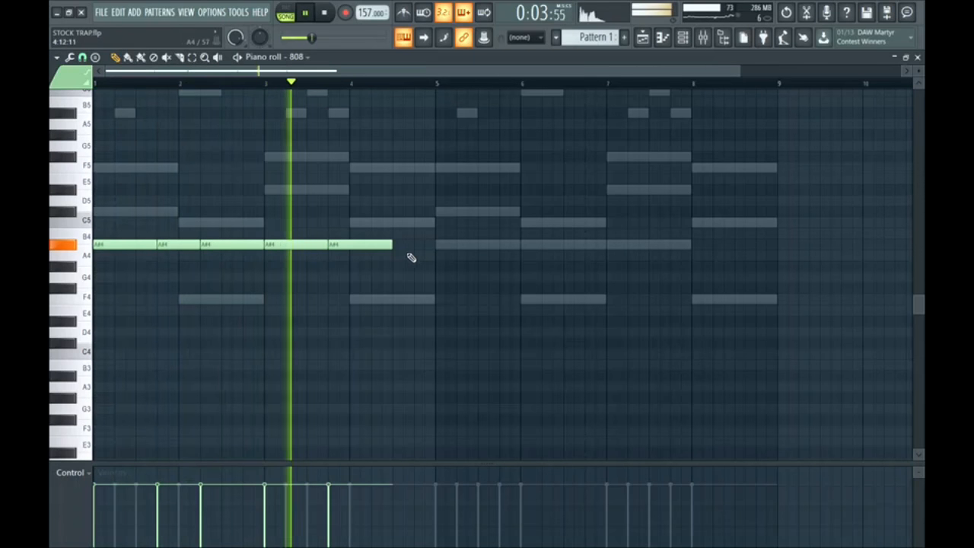
Add a 12-step D#5 note at 4:09 in the 808 line and play the pattern
key(space)
click(394, 222)
drag(394, 222, 390, 188)
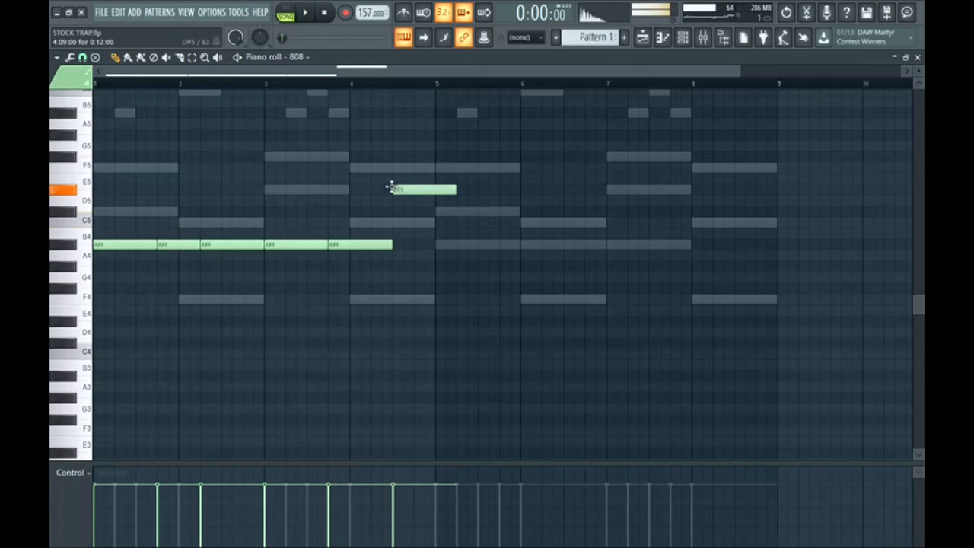
key(space)
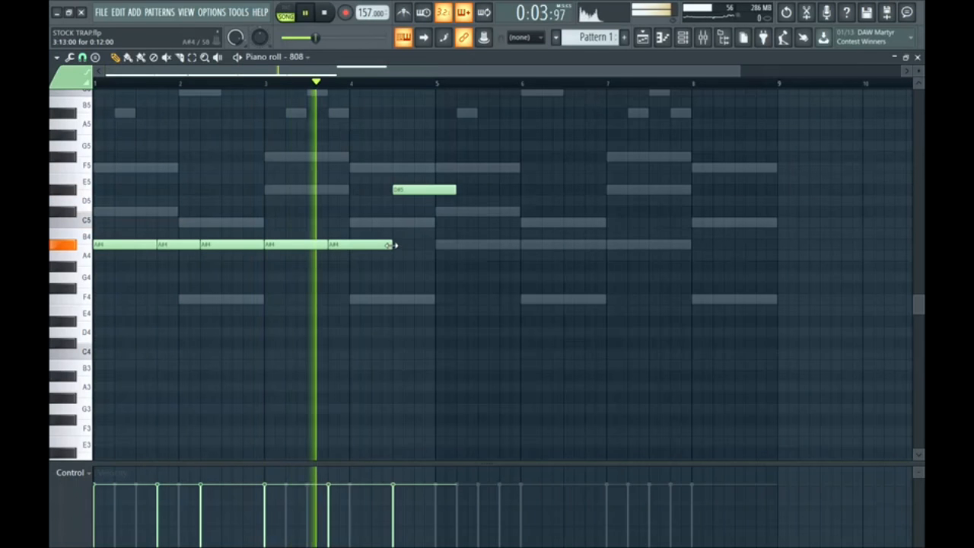
Move the D#5 note to 4:05, shorten it to 6 steps, and trim the preceding A#4 note to meet it
drag(411, 190, 390, 189)
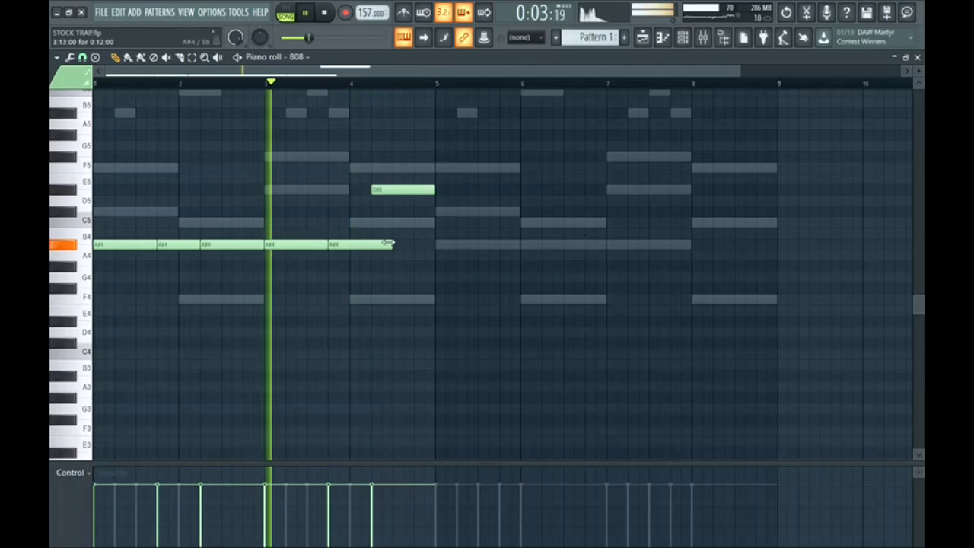
drag(393, 243, 372, 245)
drag(435, 192, 401, 194)
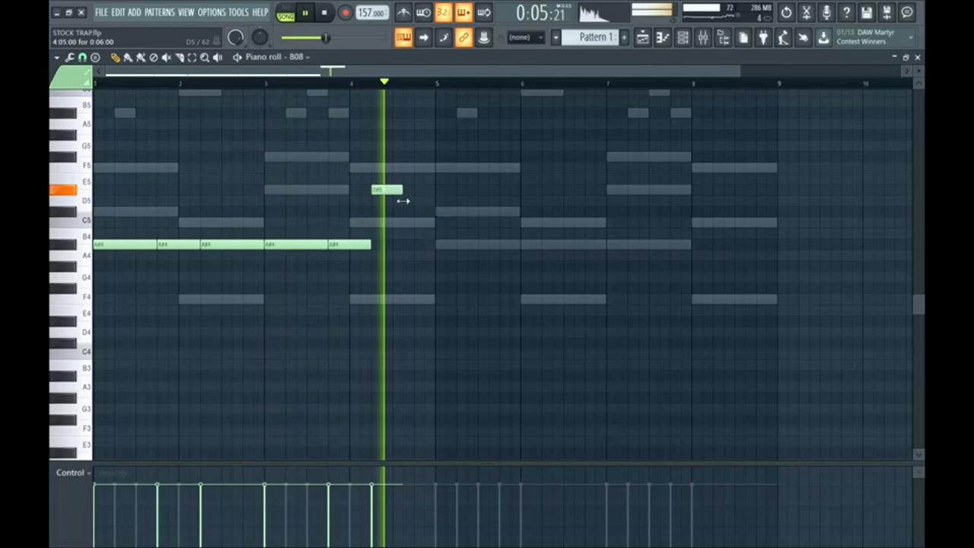
key(space)
key(space)
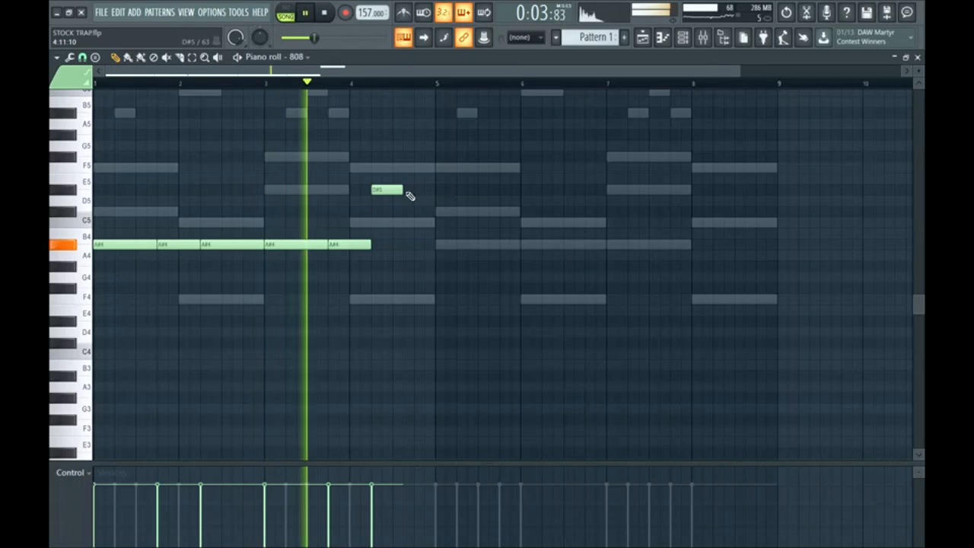
Add a 6-step D#5 note at 4:11 and 6-step A#4 notes at 5:01, 5:13, 6:05, 7:01 and 7:13
key(ctrl+z)
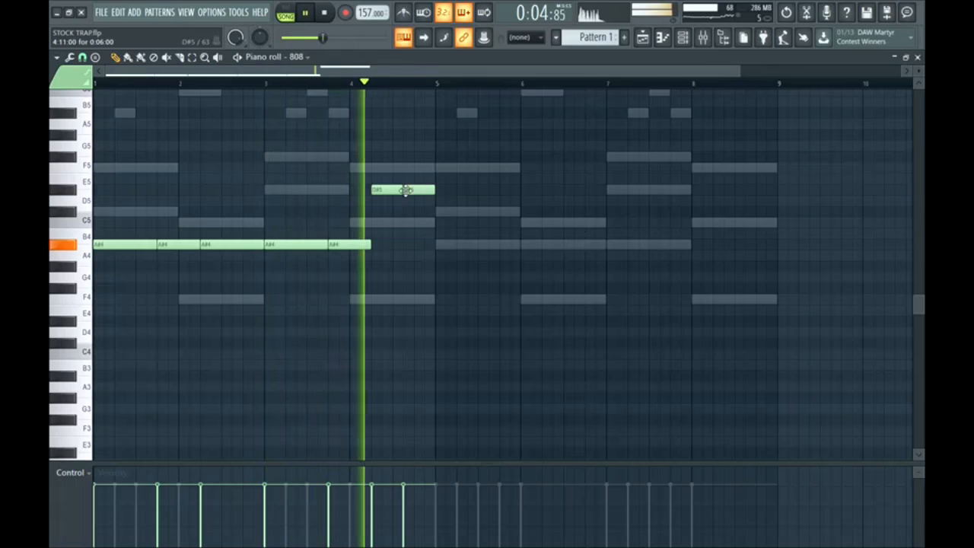
click(446, 244)
click(503, 244)
click(546, 244)
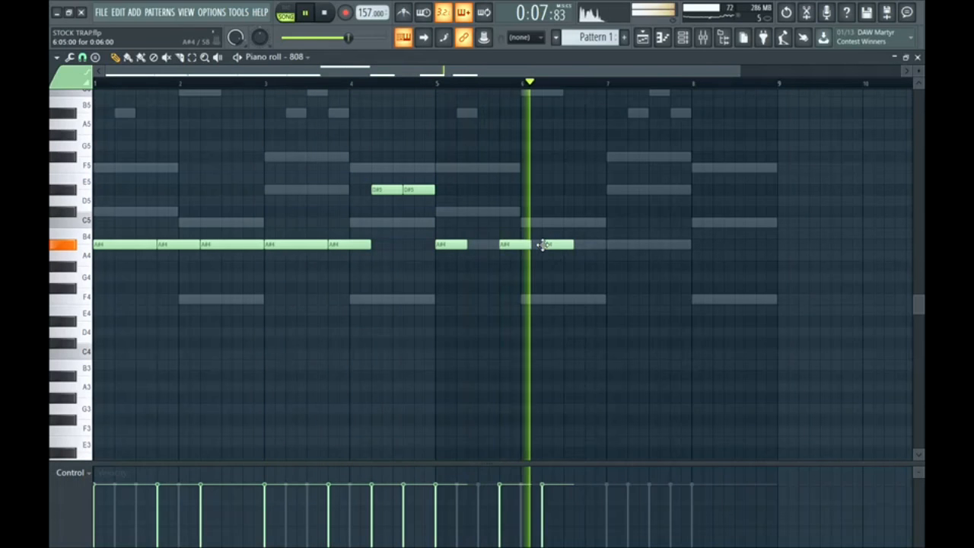
click(613, 244)
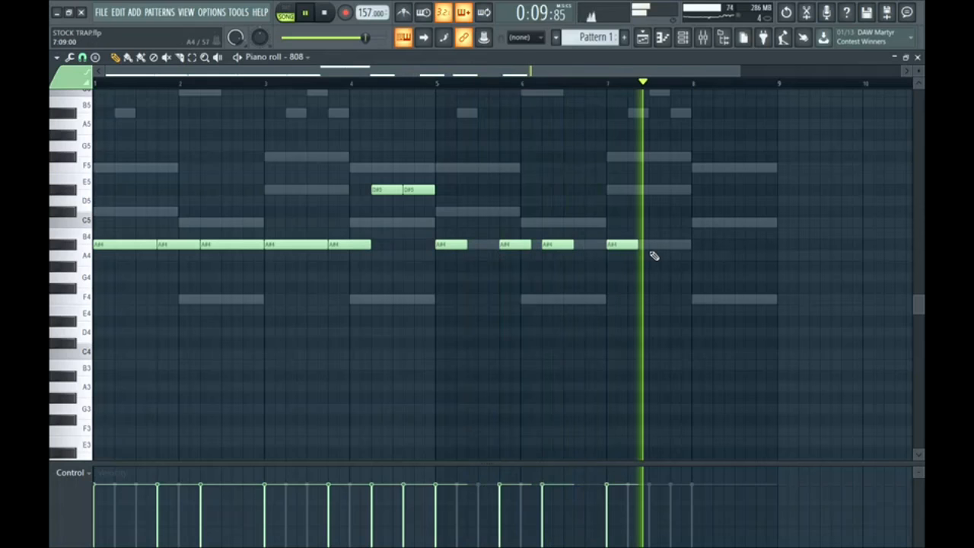
click(672, 245)
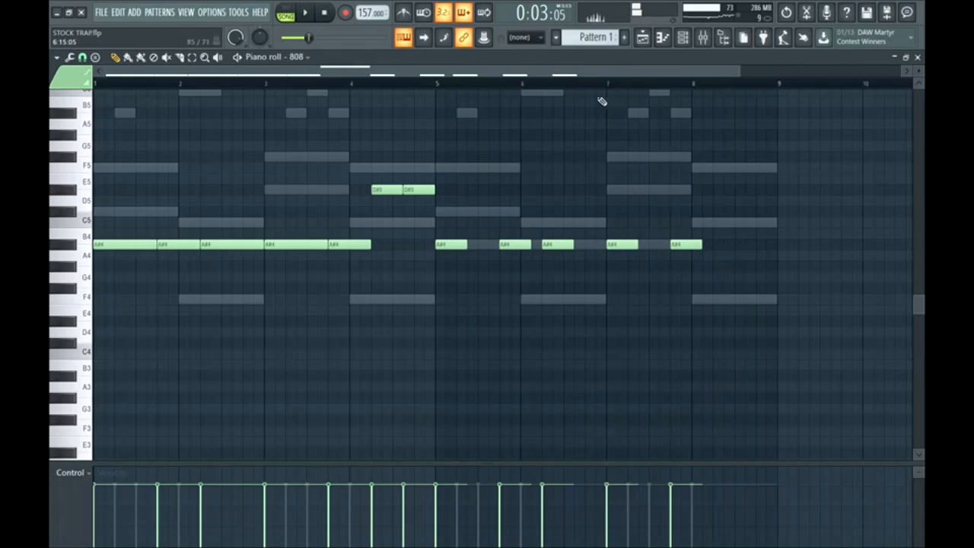
Place an 8-step D#5 note at 8:09, and lead up to it with lengthened bar 7 A#4 notes and a 4-step A#4 at 8:05
click(606, 82)
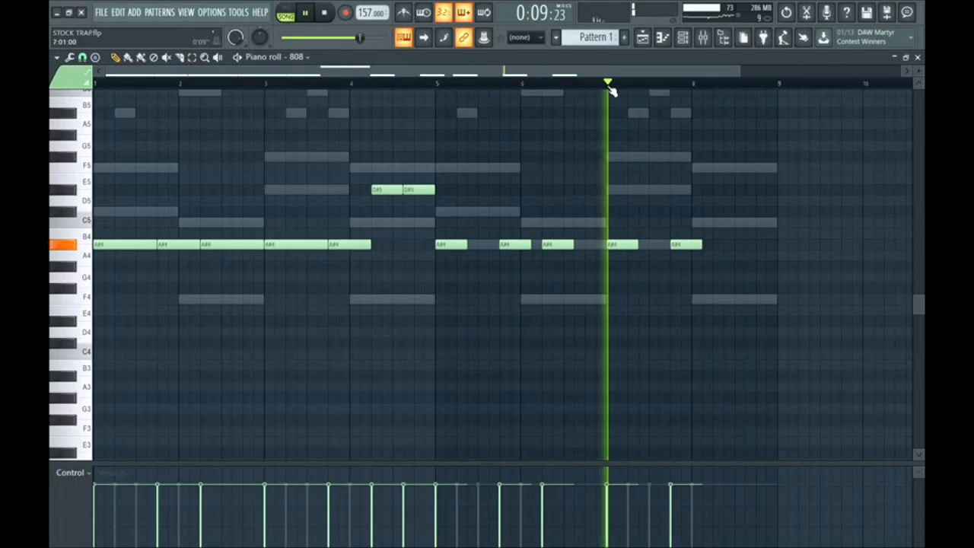
click(738, 168)
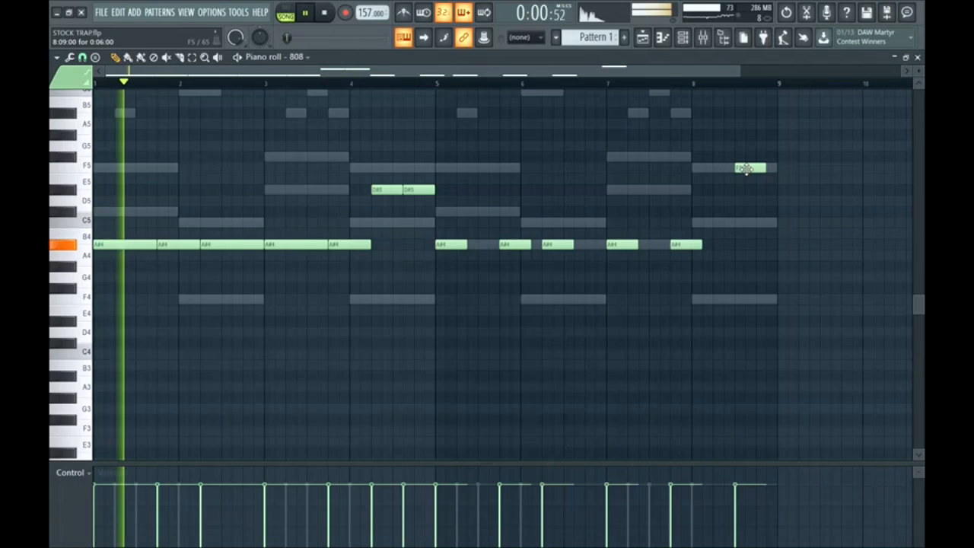
drag(743, 167, 776, 190)
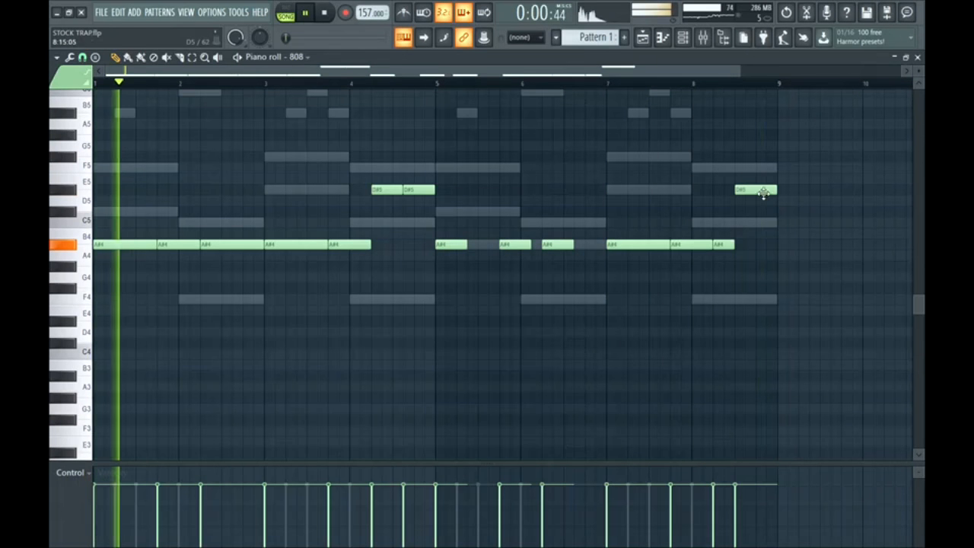
Add an F5 slide note at 8:13 above the last D#5 and shorten it to end at bar 9
key(space)
double_click(763, 170)
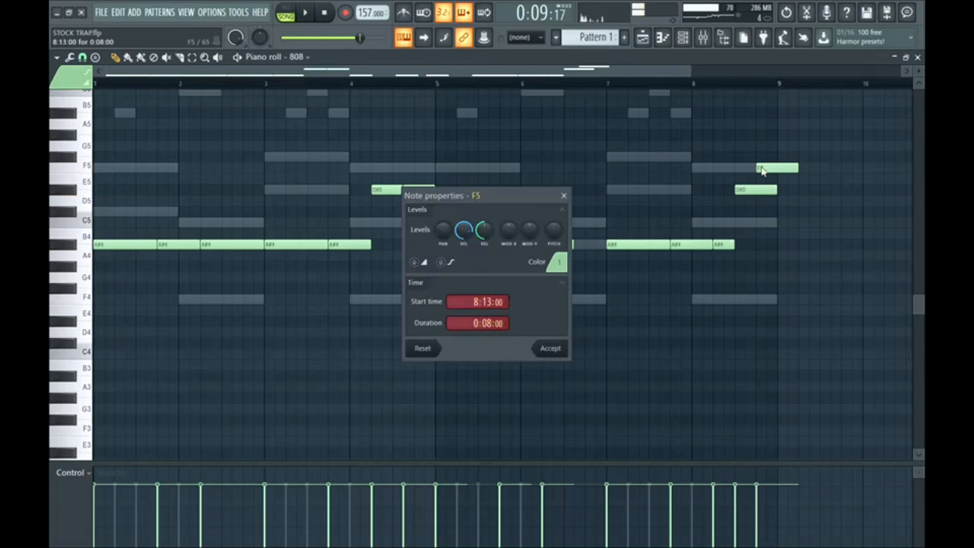
click(549, 348)
key(space)
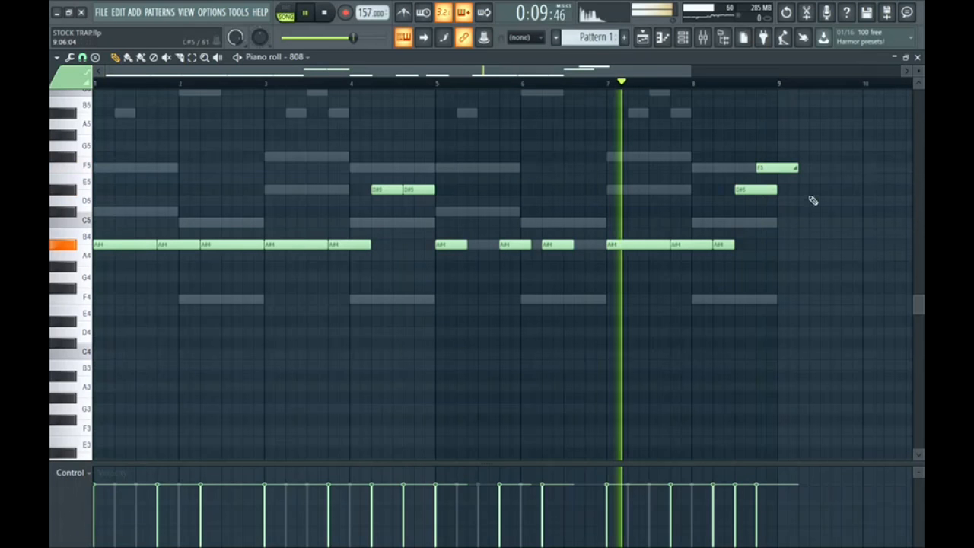
drag(798, 167, 779, 172)
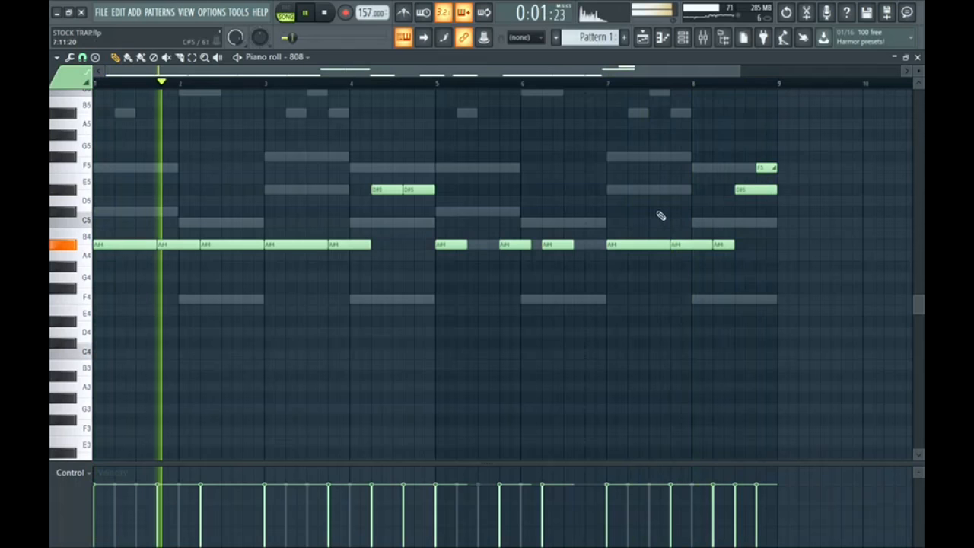
Lengthen the A#4 notes at 5:01 and 5:13 so each reaches the following note
drag(459, 244, 500, 256)
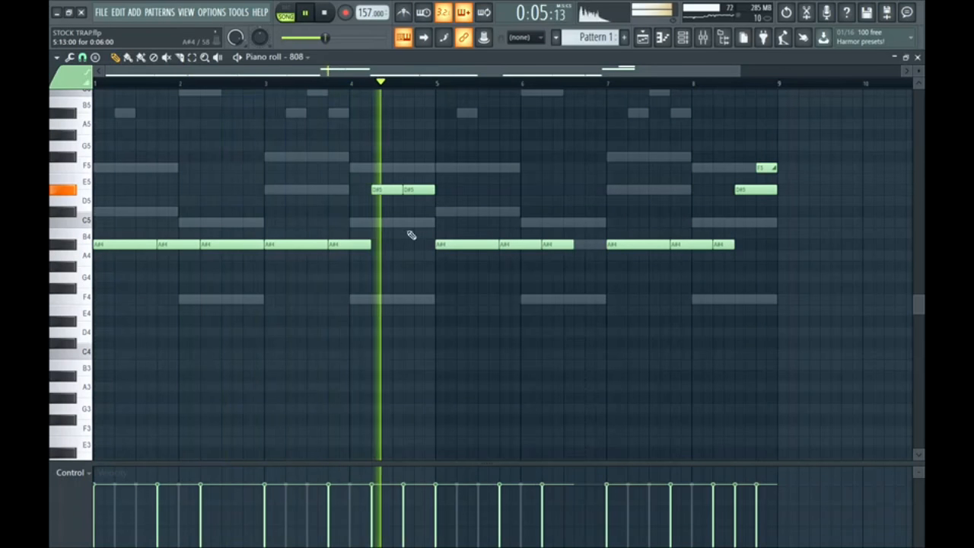
key(space)
scroll(315, 214, down, 1)
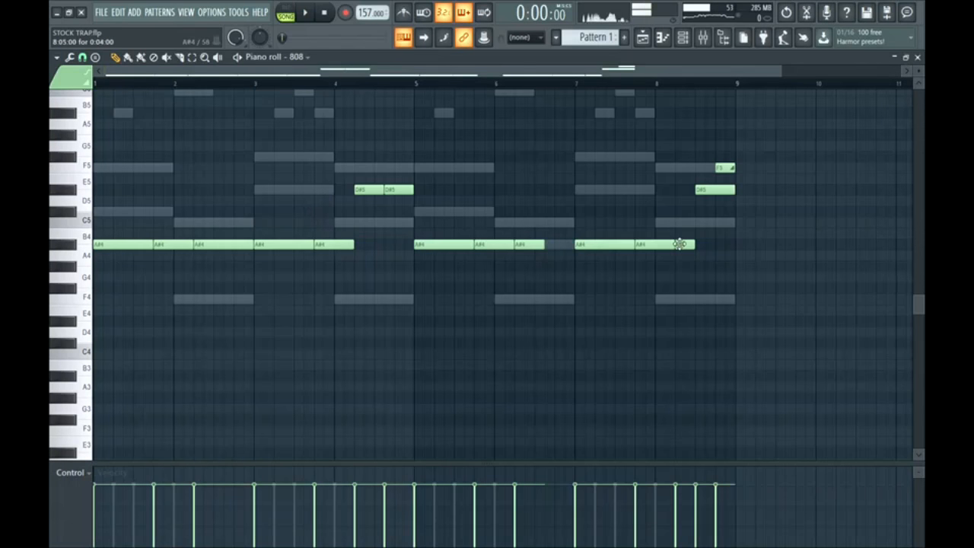
drag(453, 246, 102, 245)
ctrl+click(179, 229)
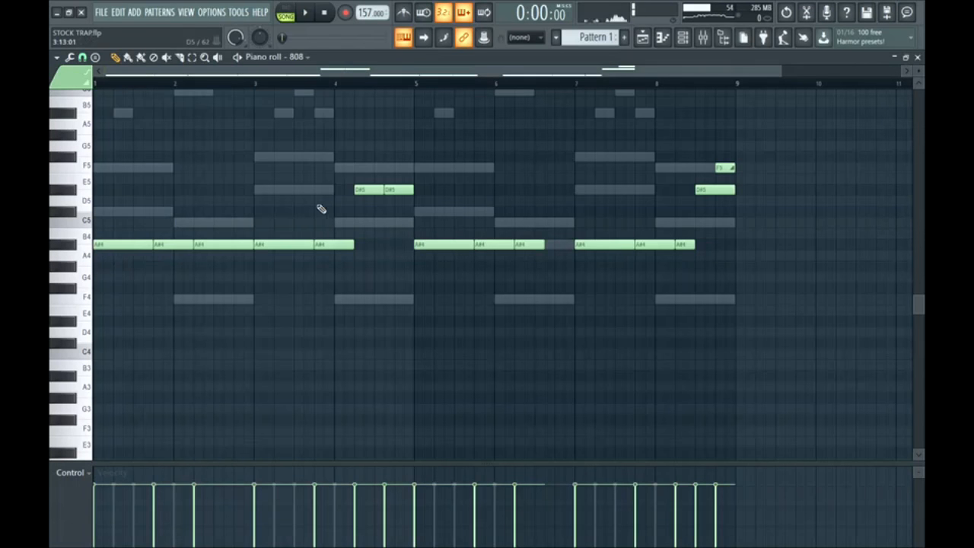
drag(327, 185, 424, 217)
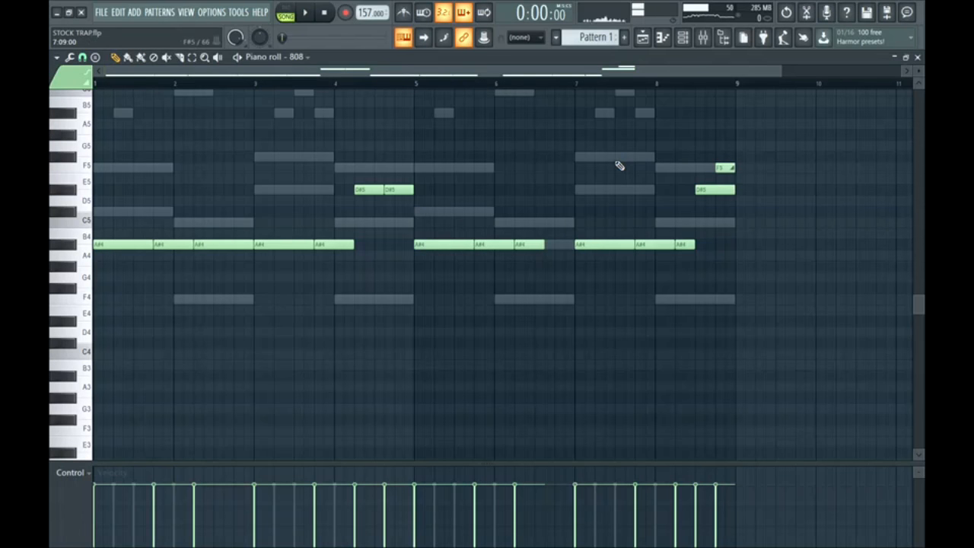
Shorten the A#4 notes at 1:01, 2:05 and 3:01 to 8 steps each while playing the 808 line
key(space)
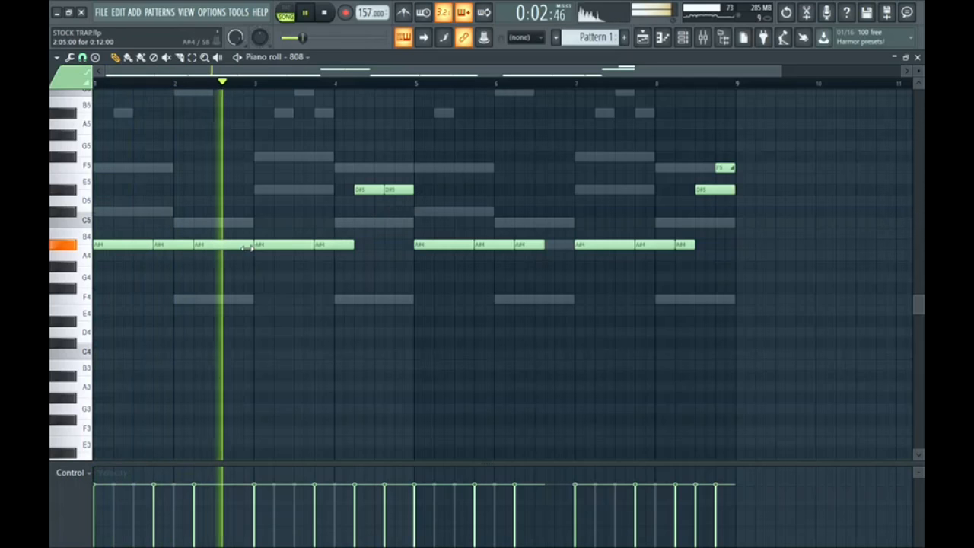
key(space)
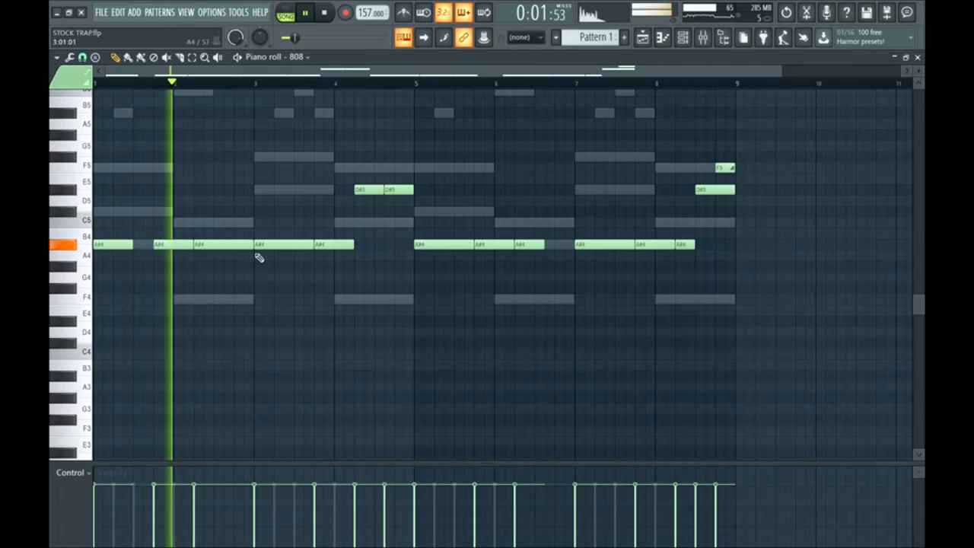
drag(253, 257, 232, 257)
drag(313, 256, 293, 259)
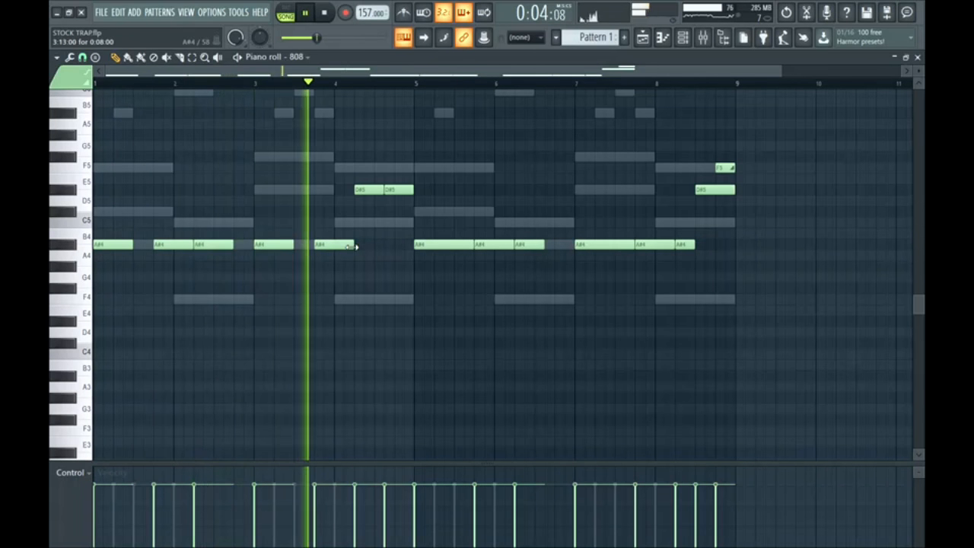
Set the A#4 notes at 5:01, 6:05 and 7:01 to 8 steps and trim the last D#5 and F5 to end two steps before bar 9
drag(473, 245, 453, 251)
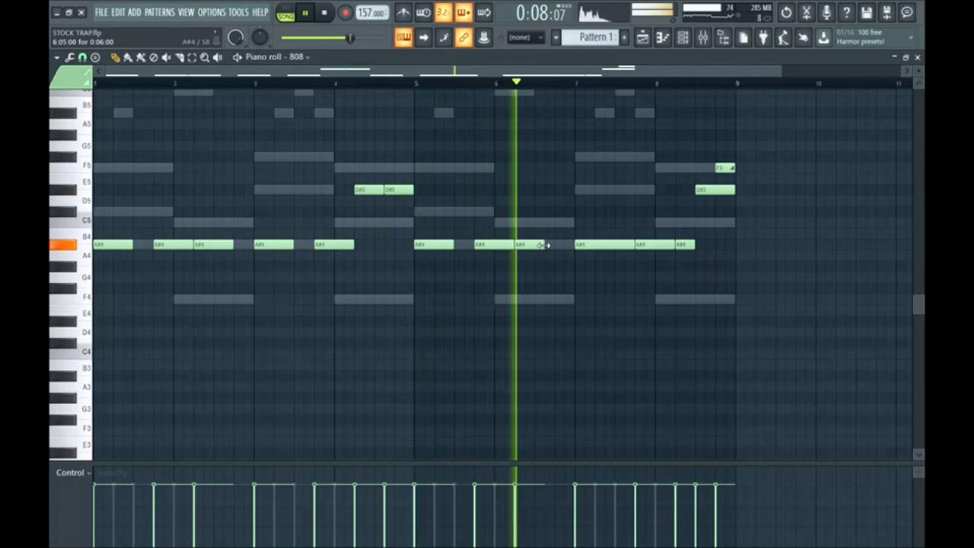
drag(551, 248, 558, 248)
drag(631, 243, 610, 252)
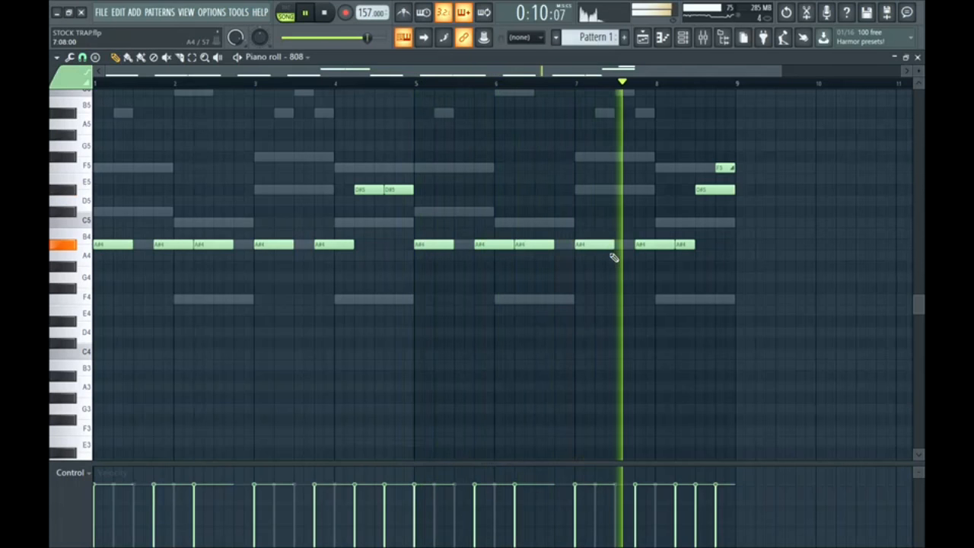
drag(734, 200, 720, 165)
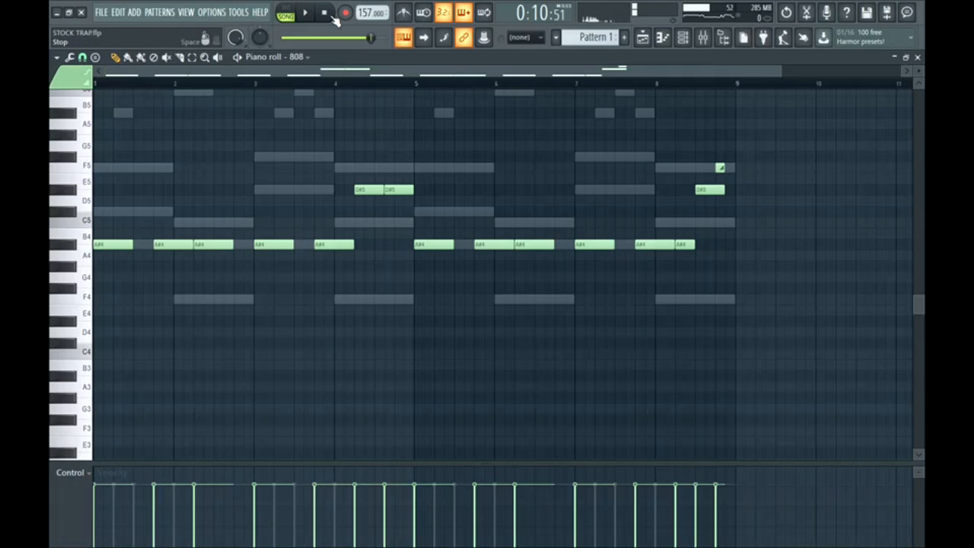
Move all the 808 notes from Pattern 1 into a new Pattern 4 and place that pattern on Track 4 at bar 1
key(ctrl+a)
key(Delete)
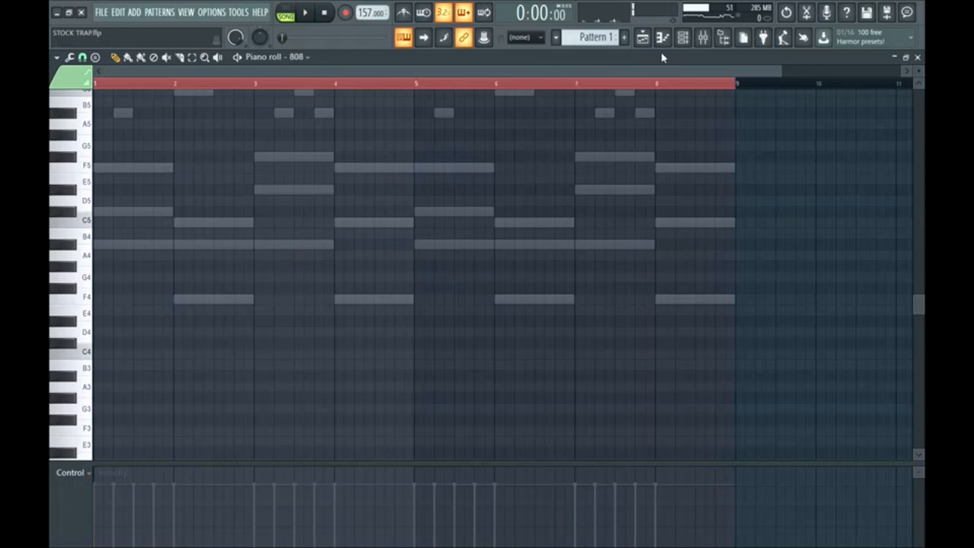
click(624, 38)
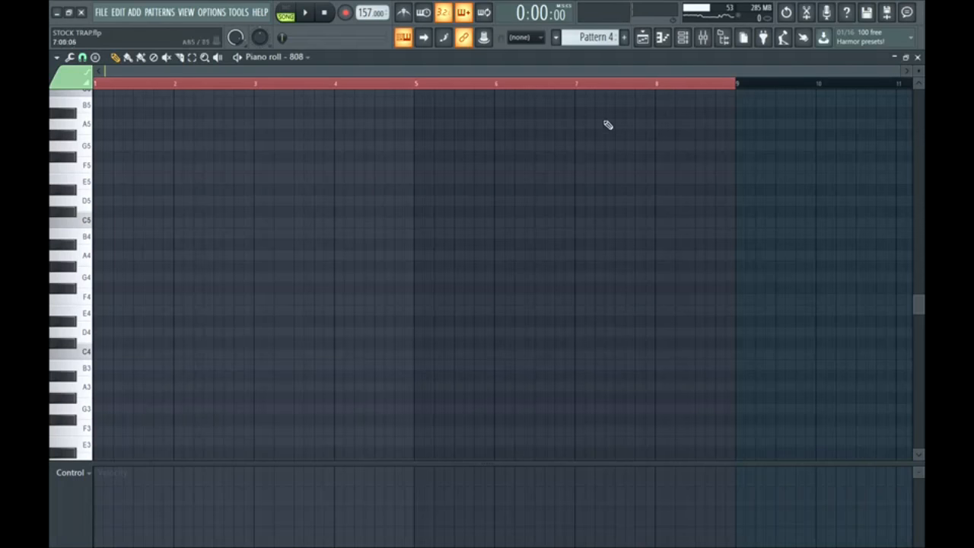
key(ctrl+v)
key(ctrl+d)
click(644, 41)
click(222, 207)
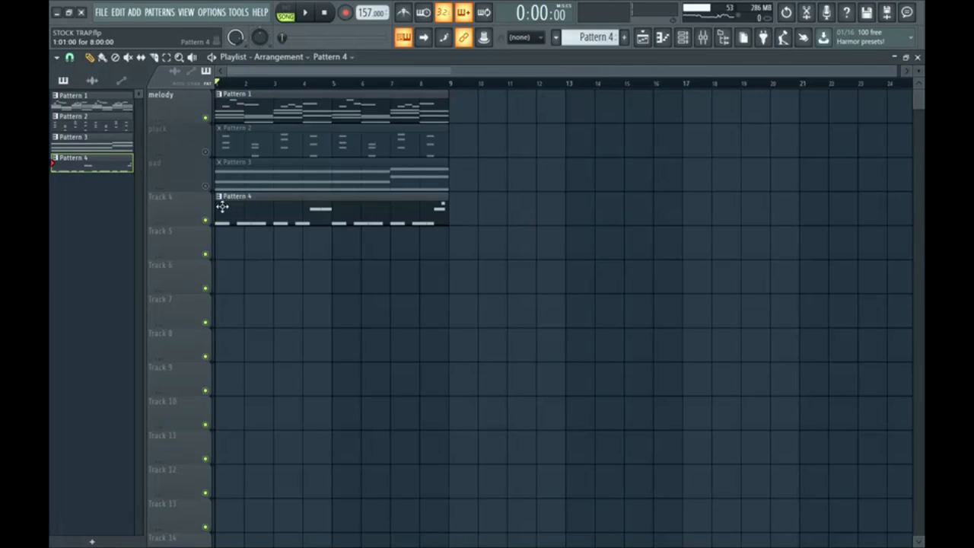
Add a new Pattern 5 on Track 5 at bar 1 and raise the kick channel's volume level to about 114%
click(624, 38)
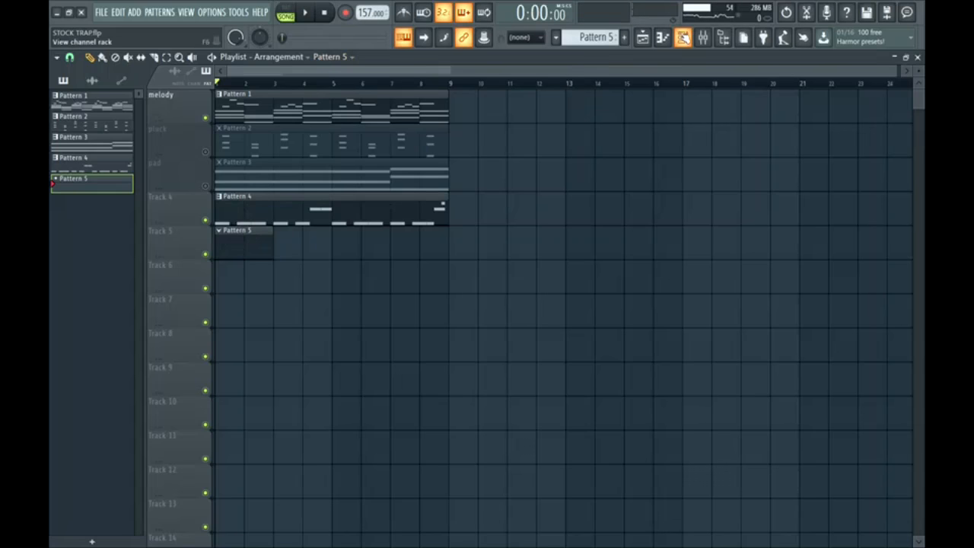
click(682, 38)
click(333, 319)
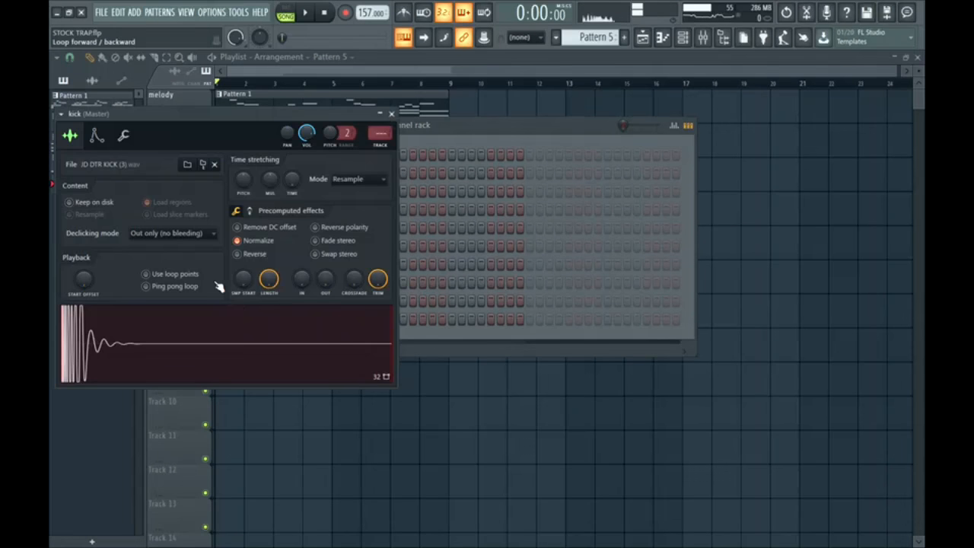
drag(187, 119, 251, 107)
click(181, 124)
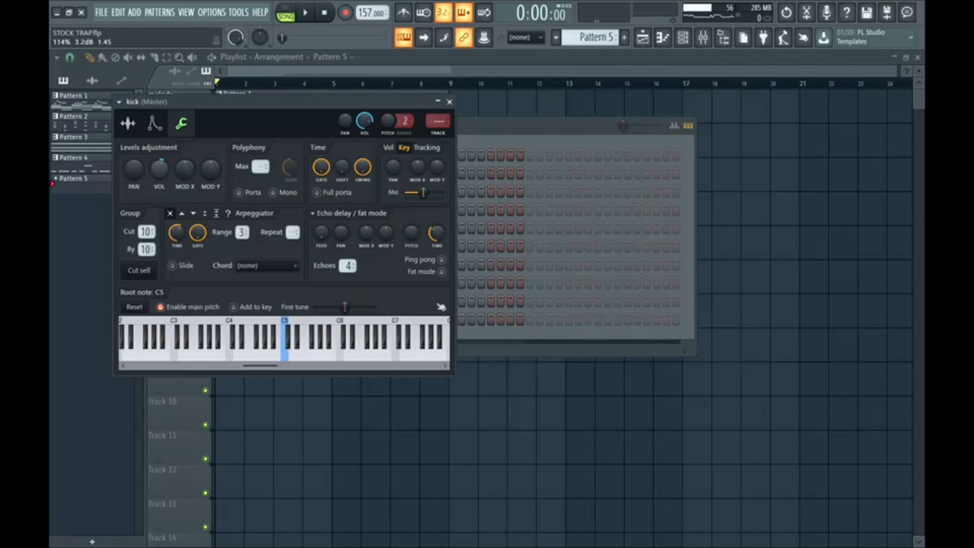
click(448, 102)
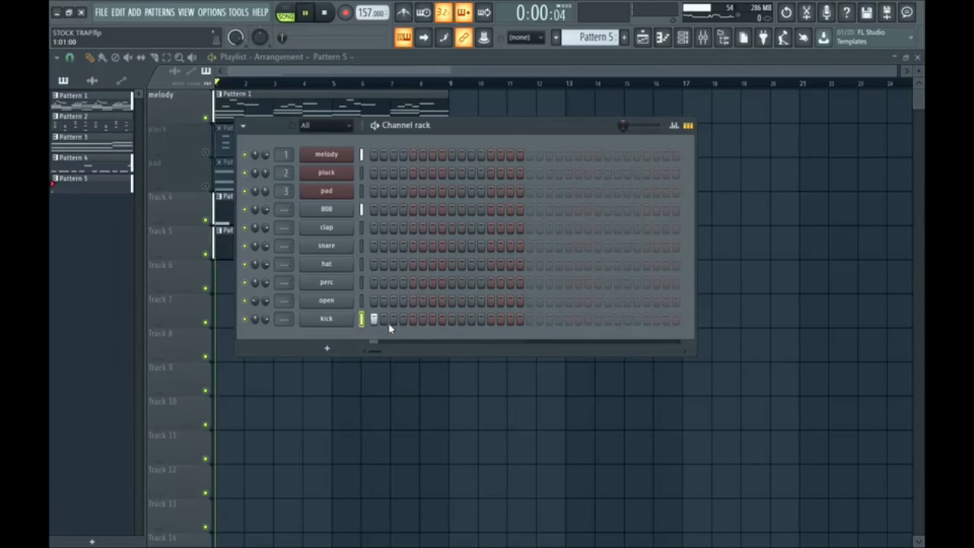
Place kick hits on steps 1 and 13 of Pattern 5 and turn on the metronome
click(492, 322)
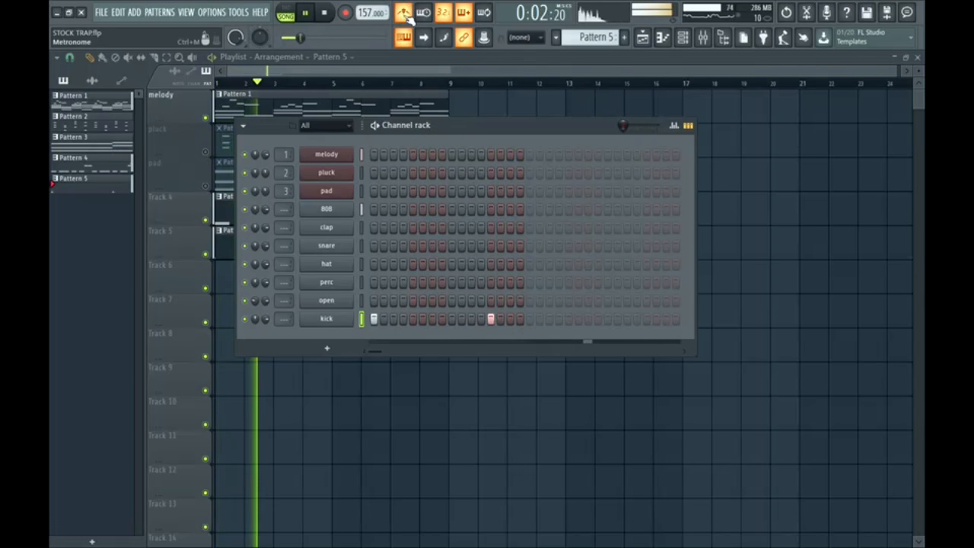
click(682, 37)
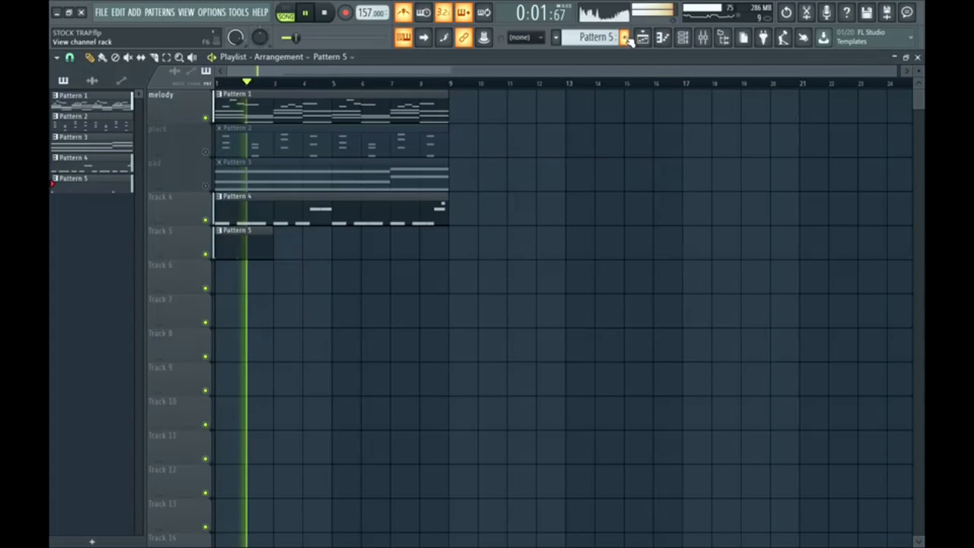
Add a new Pattern 6 on Track 5 at bar 3 with kicks on steps 1 and 13 and in its second bar
click(625, 37)
click(283, 240)
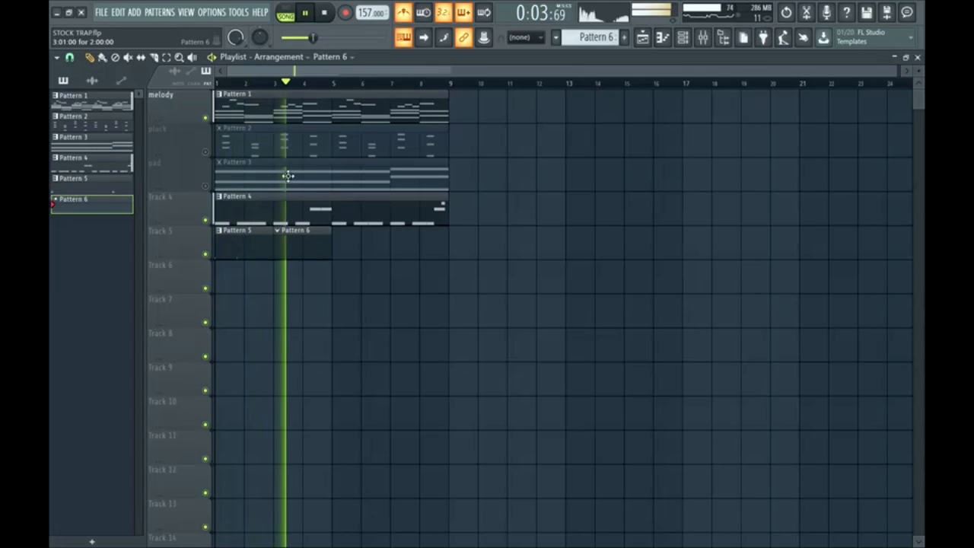
key(space)
click(682, 38)
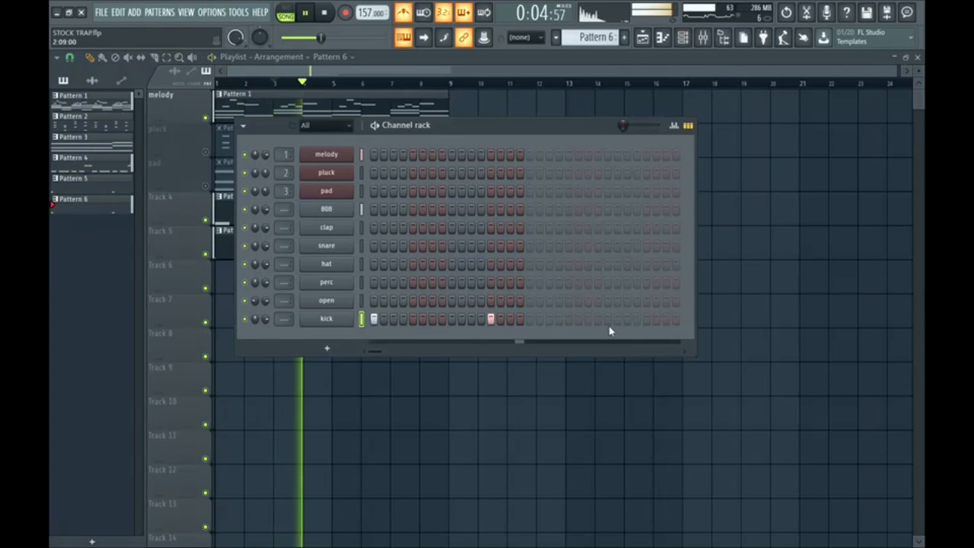
click(548, 319)
click(683, 37)
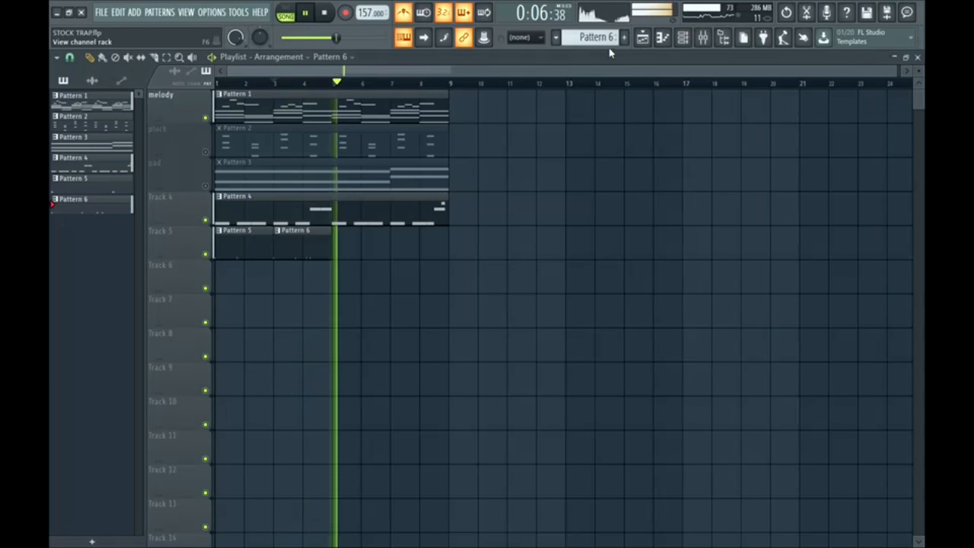
Repeat Pattern 5 at bar 5 of Track 5 and place a new Pattern 7 at bar 7
click(240, 250)
click(360, 245)
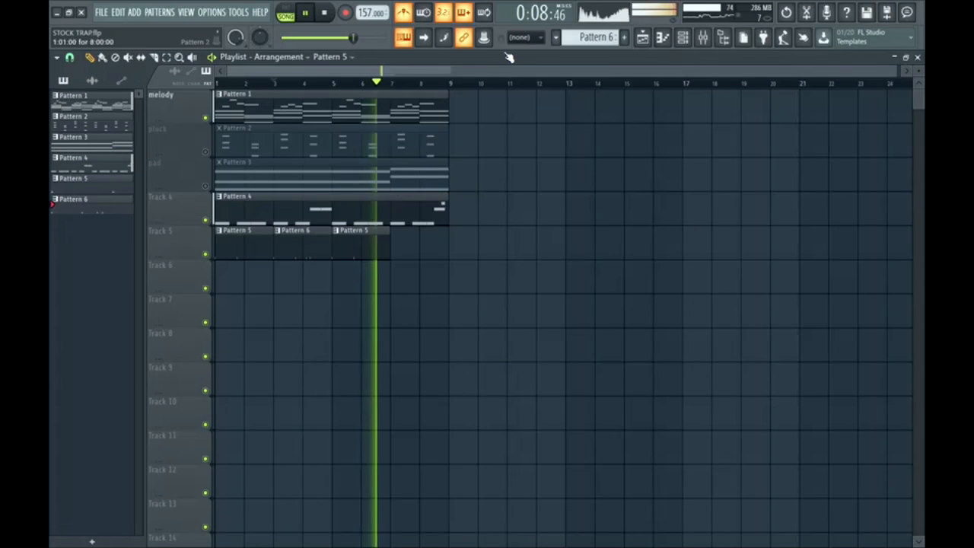
click(625, 38)
key(Return)
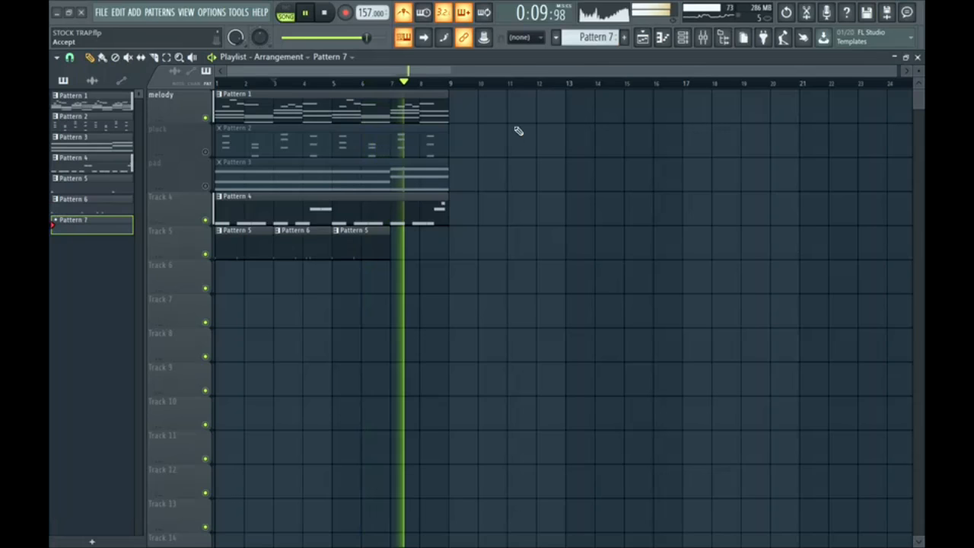
click(398, 243)
click(396, 82)
key(space)
drag(418, 247, 450, 237)
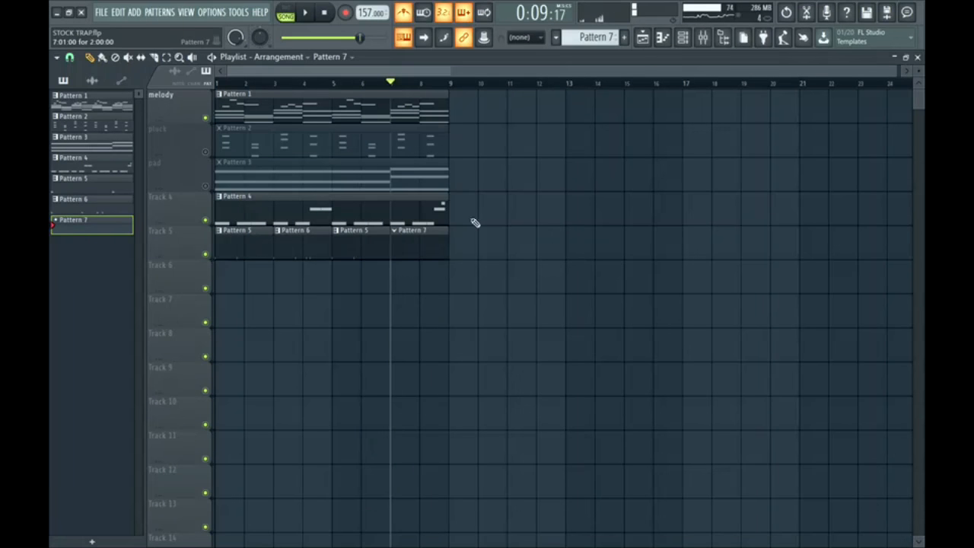
Program Pattern 7's kicks on steps 1 and 13 and in its second bar, following the 808 notes
click(687, 38)
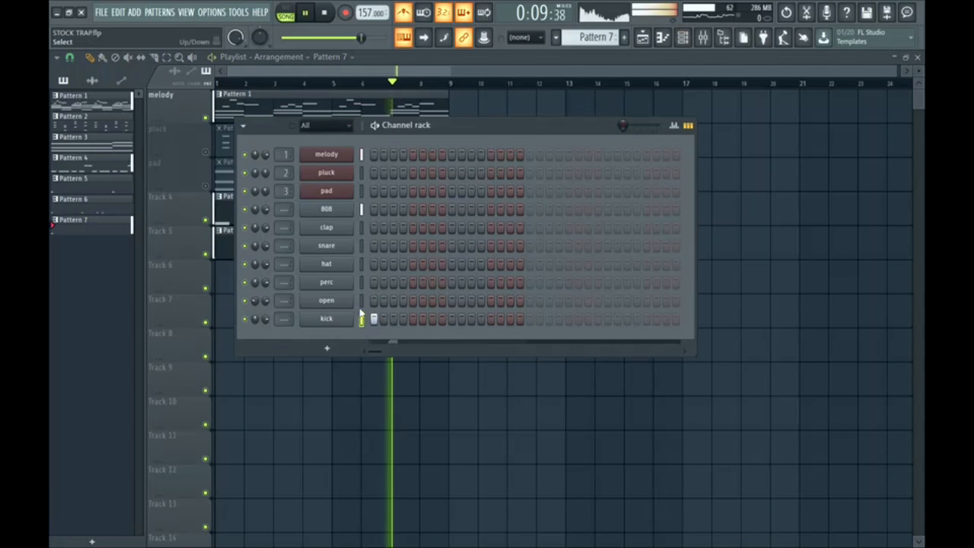
click(490, 319)
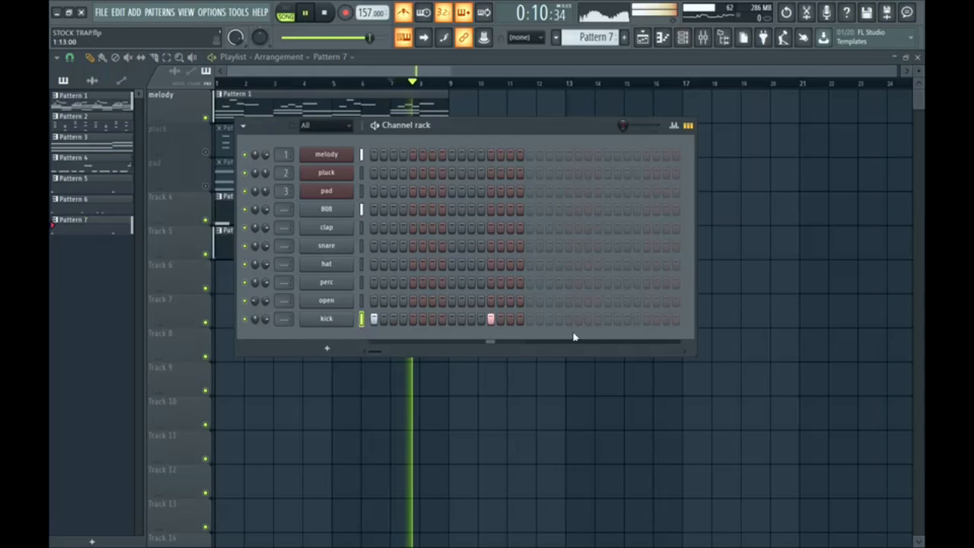
click(627, 319)
click(628, 319)
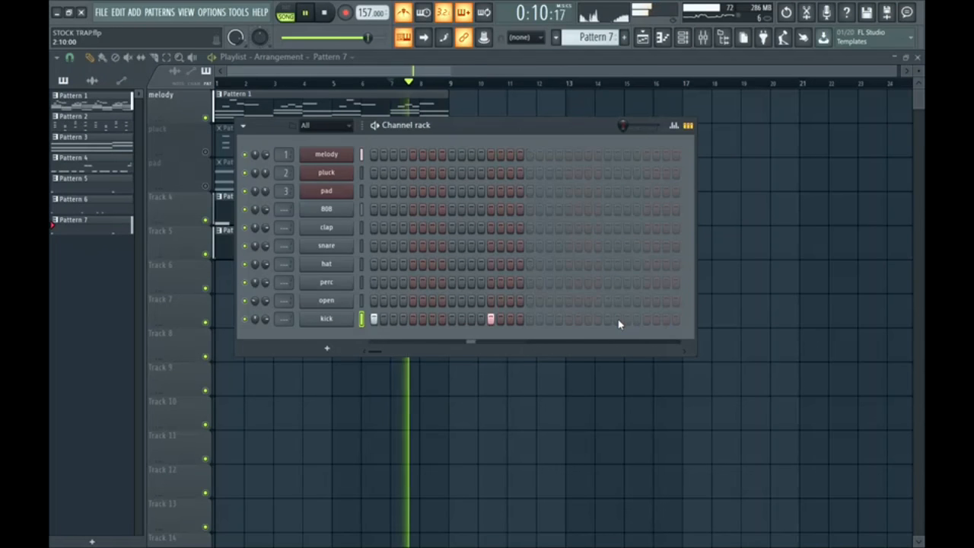
click(607, 319)
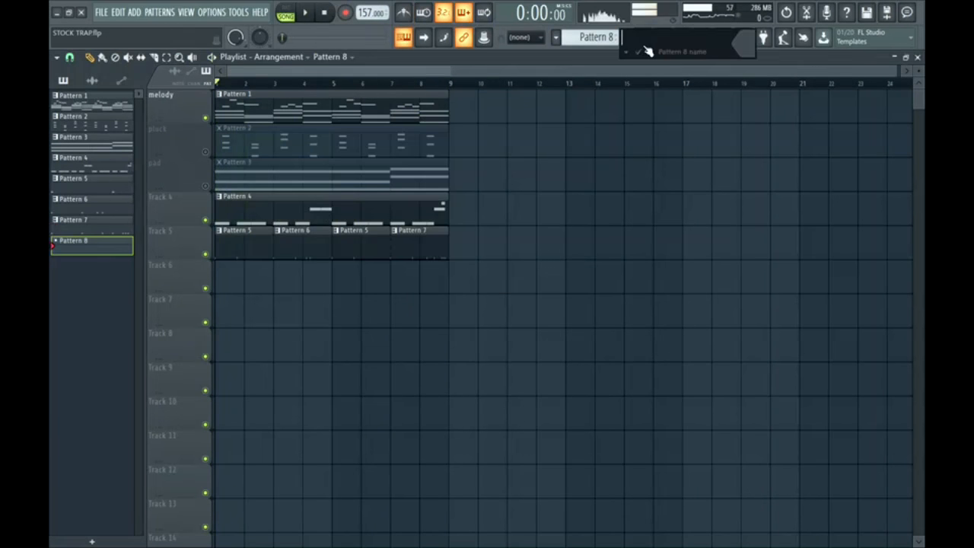
Add a new Pattern 8 on Track 6 with claps on steps 9 and 25, and repeat its clip through bar 8
key(Return)
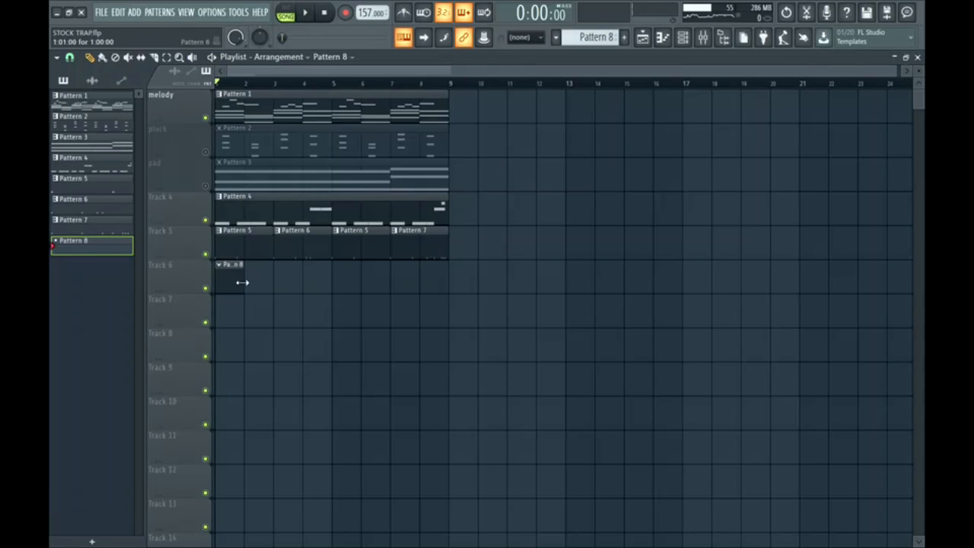
click(682, 40)
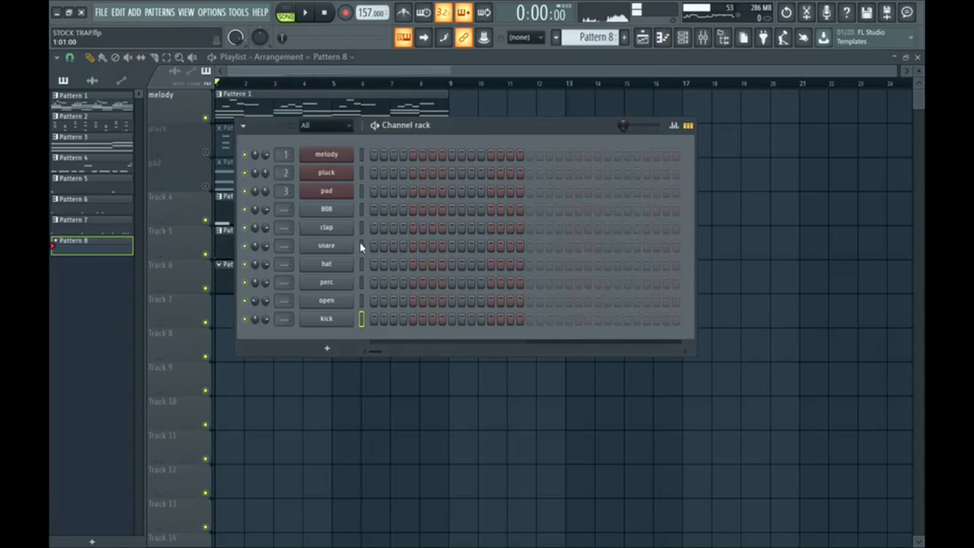
click(451, 228)
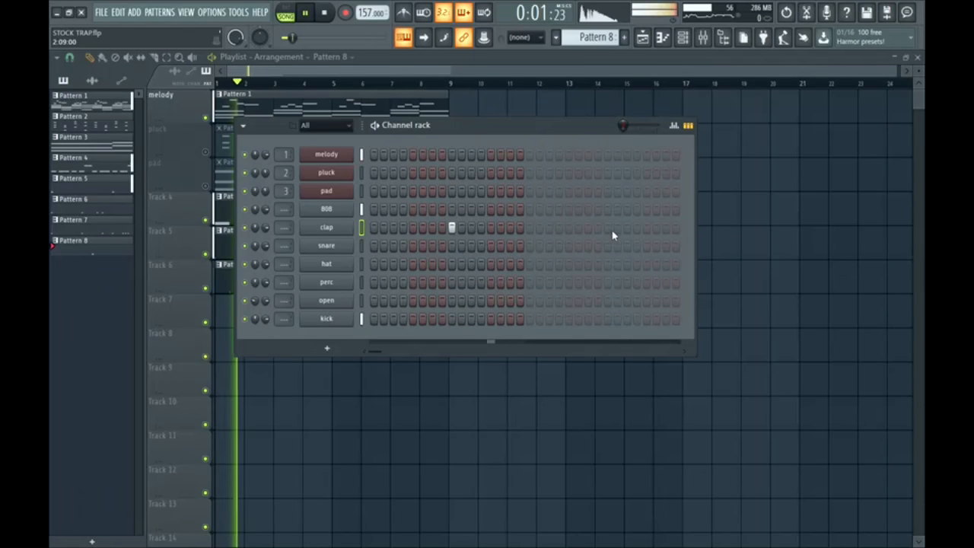
click(606, 228)
click(548, 228)
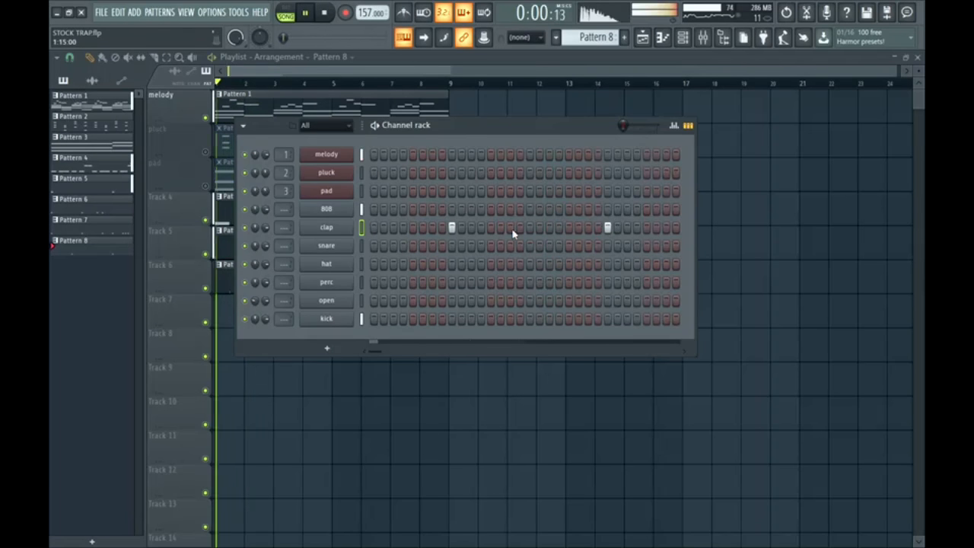
key(space)
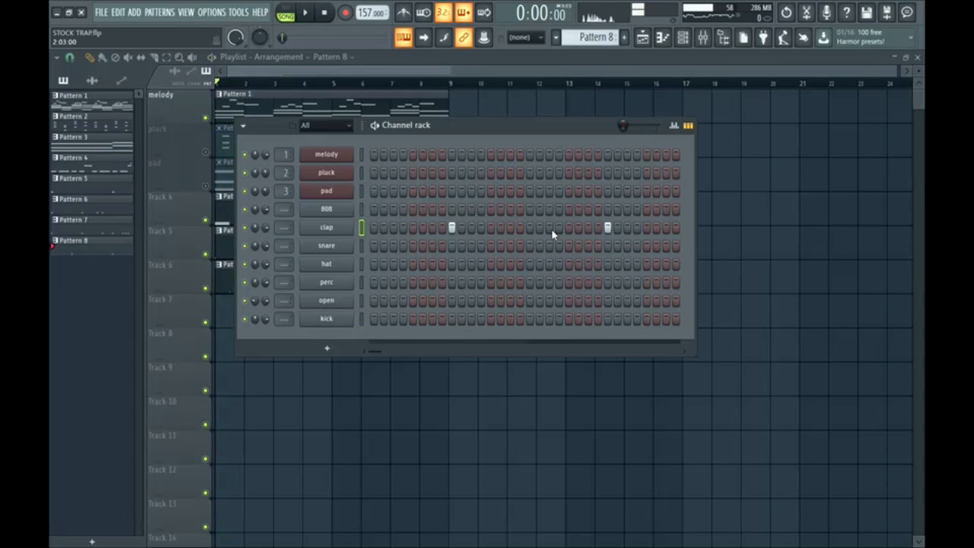
click(683, 37)
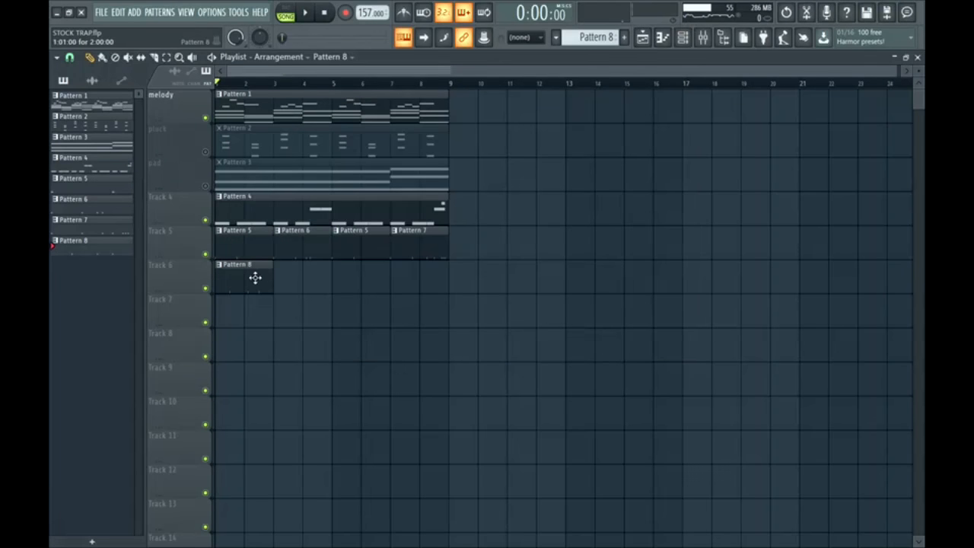
key(ctrl+b)
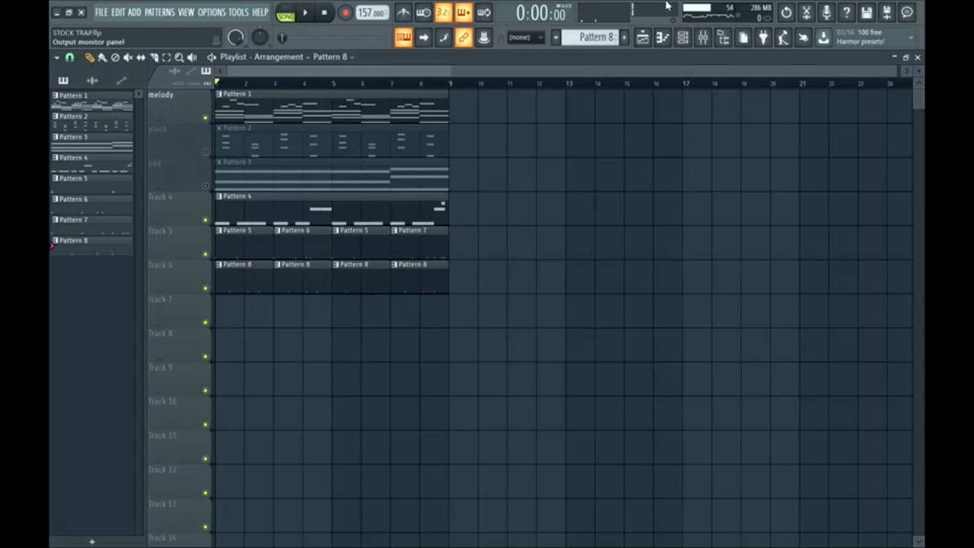
Add a new Pattern 9 at bar 1 of Track 7 with snares on steps 9 and 25
click(624, 37)
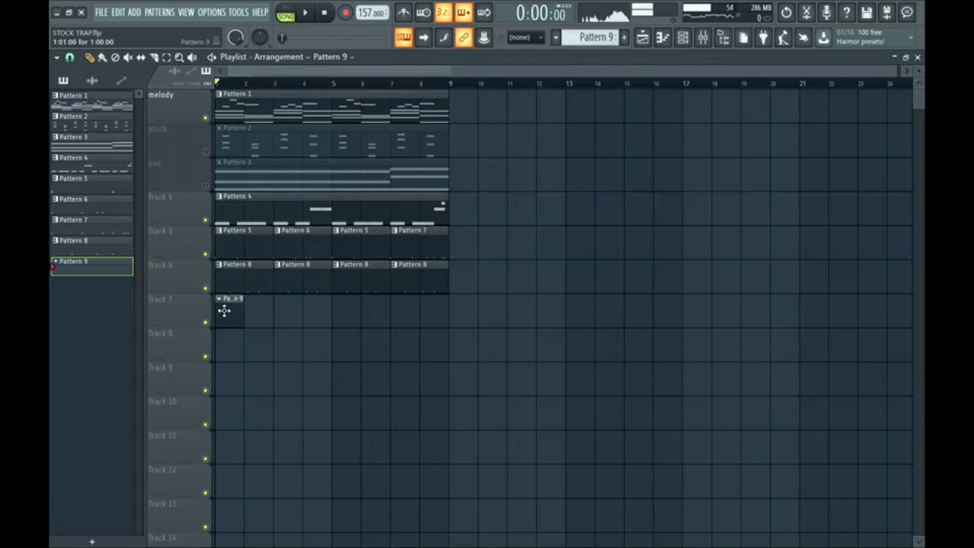
click(682, 37)
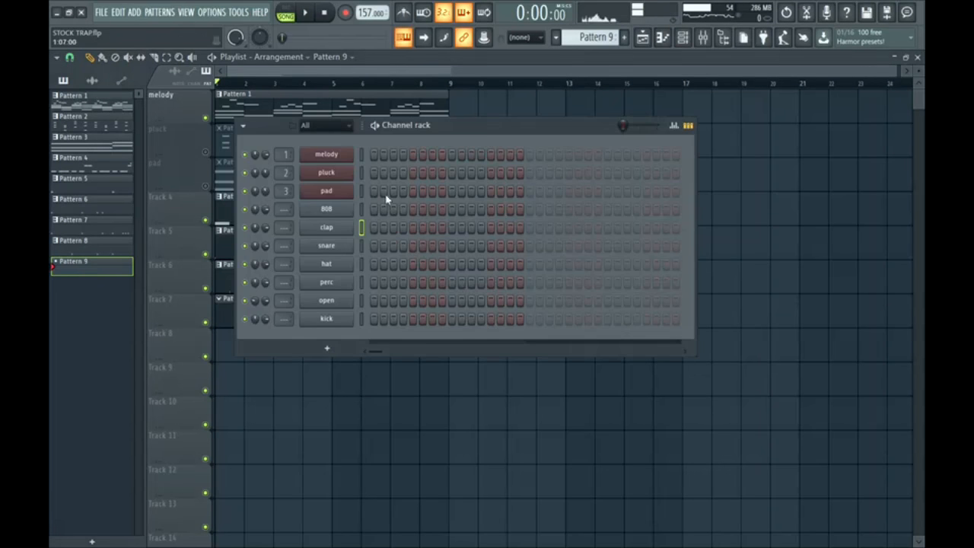
key(space)
click(607, 245)
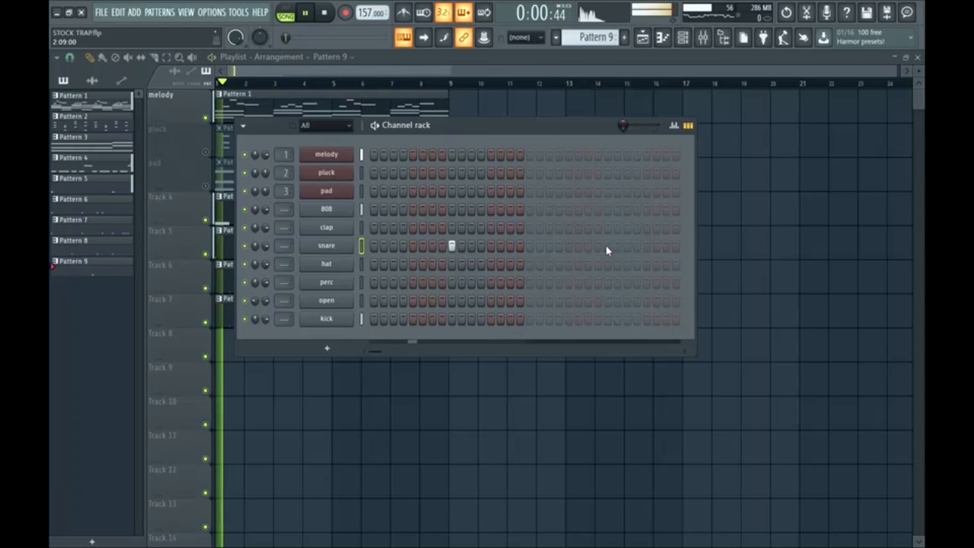
Repeat the Pattern 9 snare clip along Track 7 through bar 8
click(683, 37)
click(301, 308)
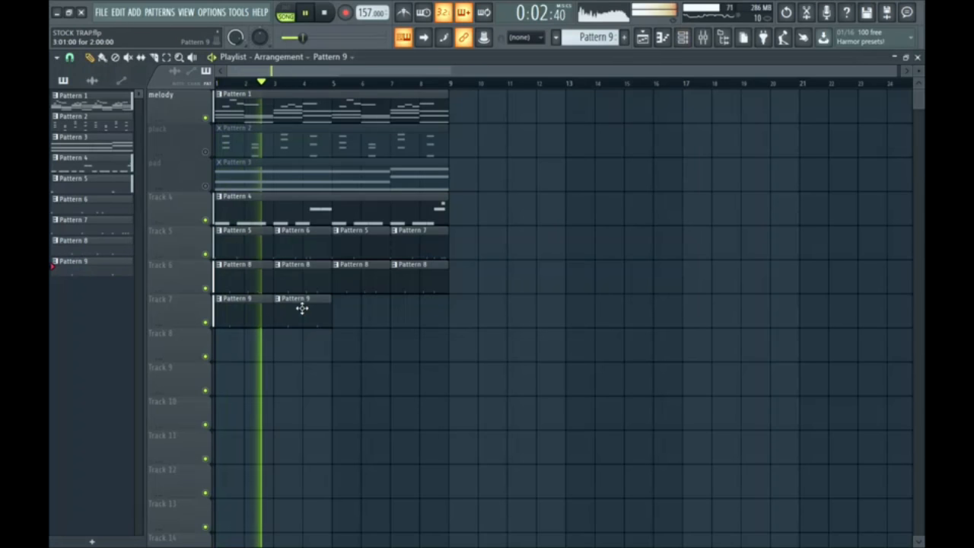
drag(302, 309, 243, 318)
key(ctrl+b)
ctrl+click(377, 386)
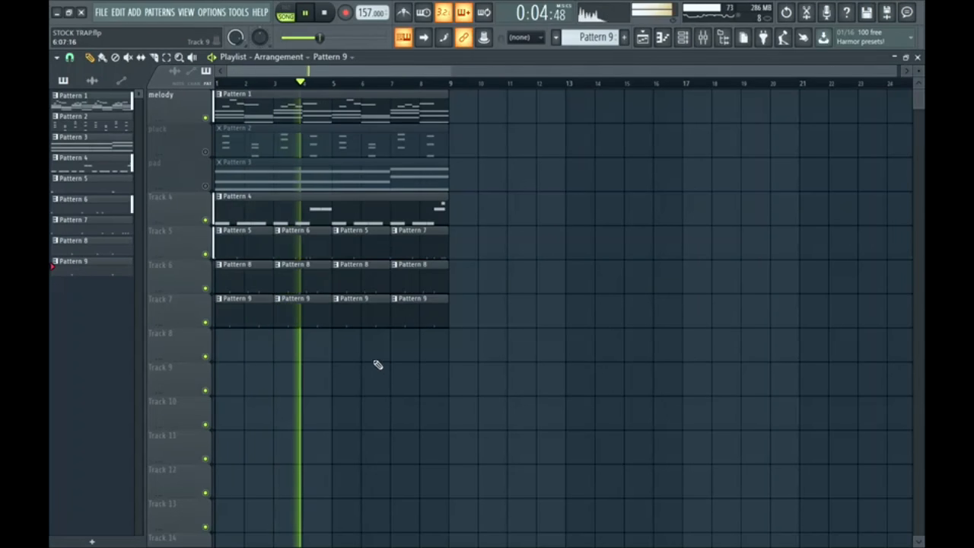
Add a new Pattern 10 at bar 1 of Track 8 with hats on every 2 steps plus extra hats on steps 2 and 10
click(632, 40)
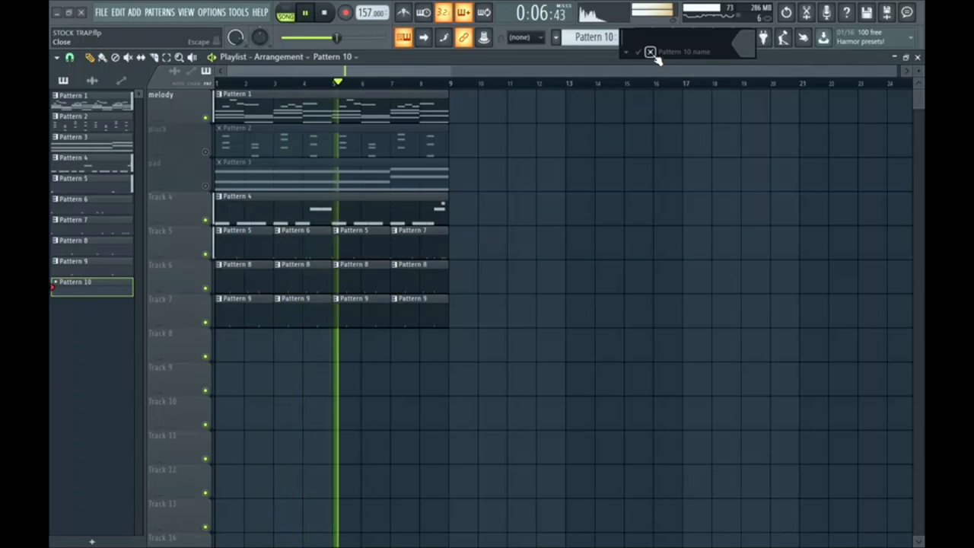
key(space)
key(F6)
right_click(350, 263)
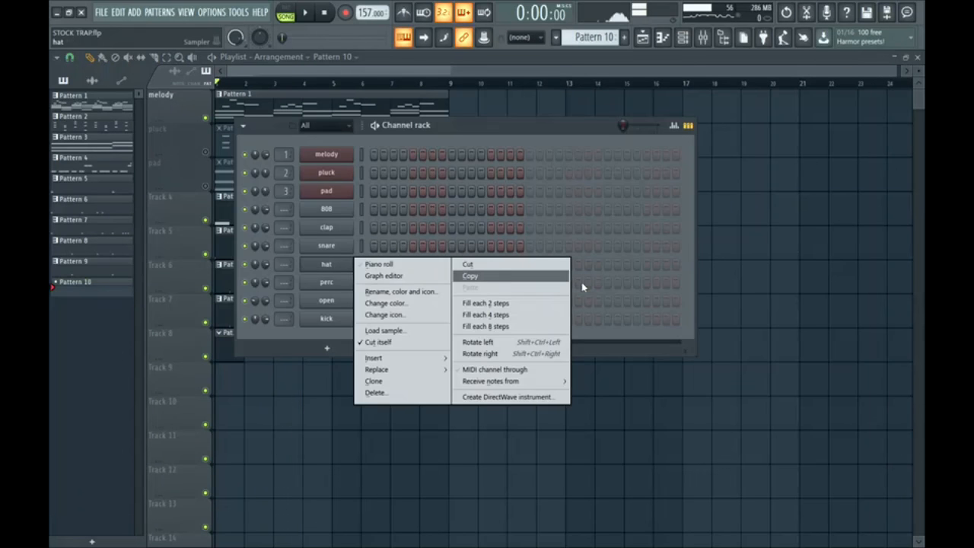
click(540, 304)
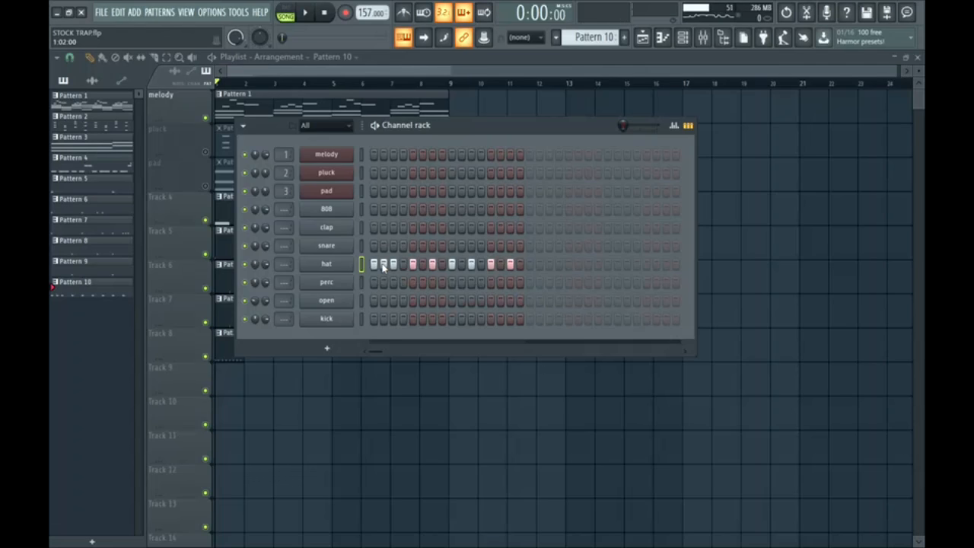
key(space)
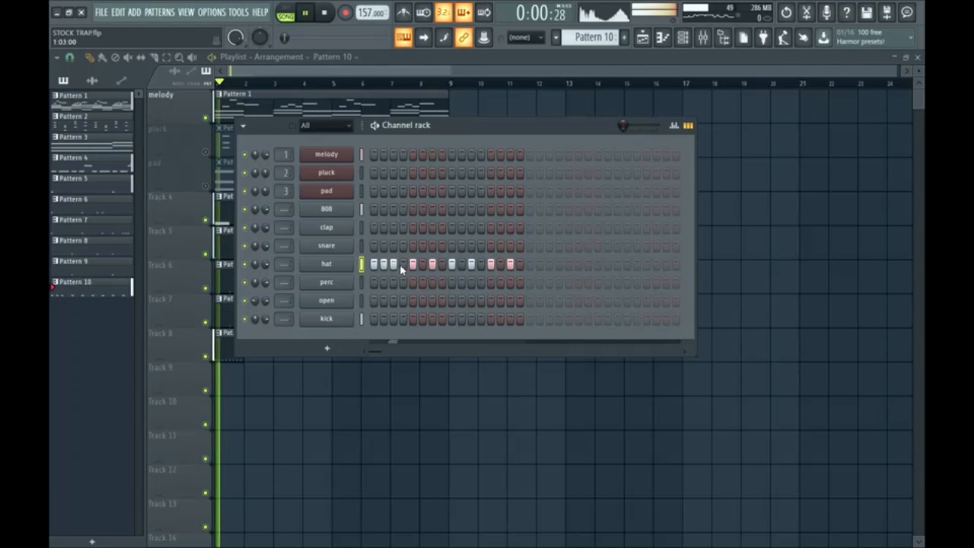
click(463, 265)
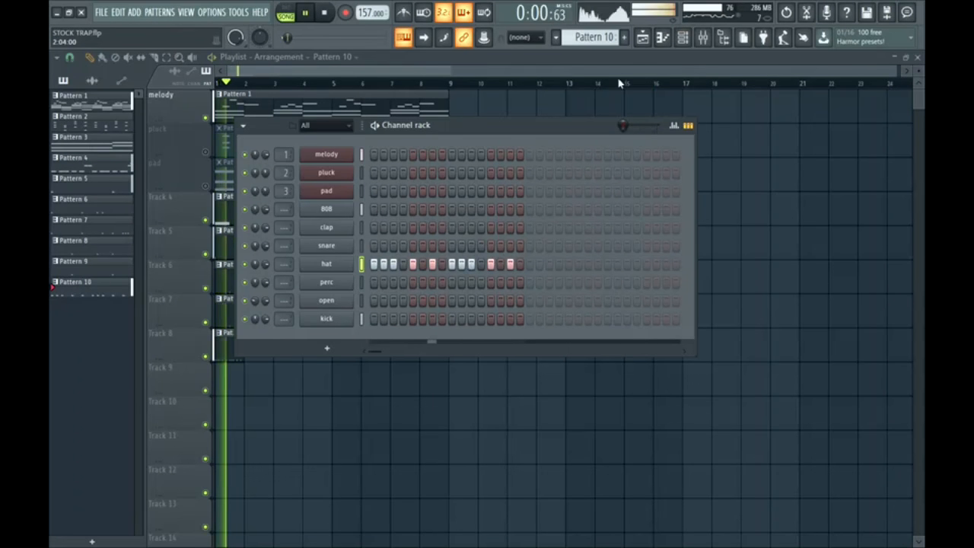
Add a new Pattern 11 at bar 2 of Track 8 with hats on every 2 steps plus an extra hat on step 6
click(683, 39)
key(space)
click(626, 39)
key(Return)
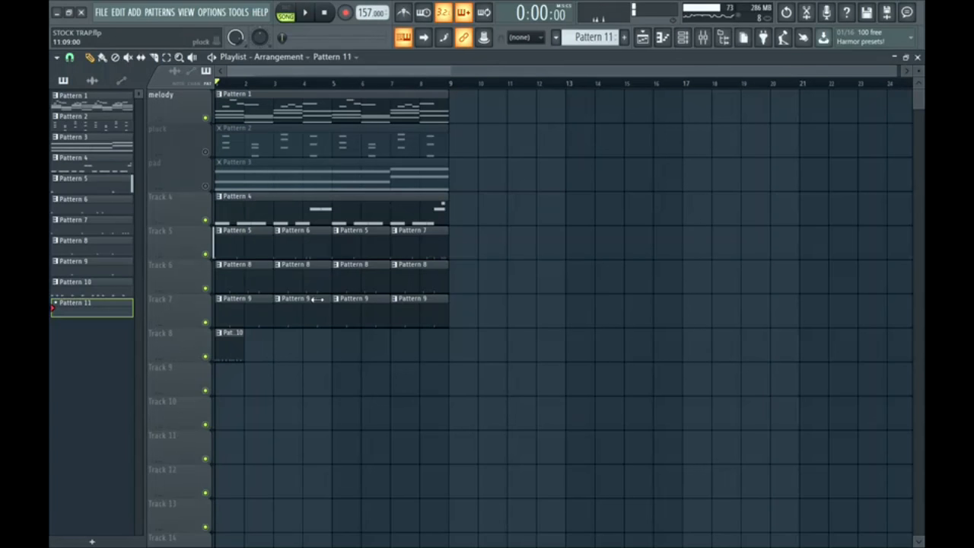
click(682, 38)
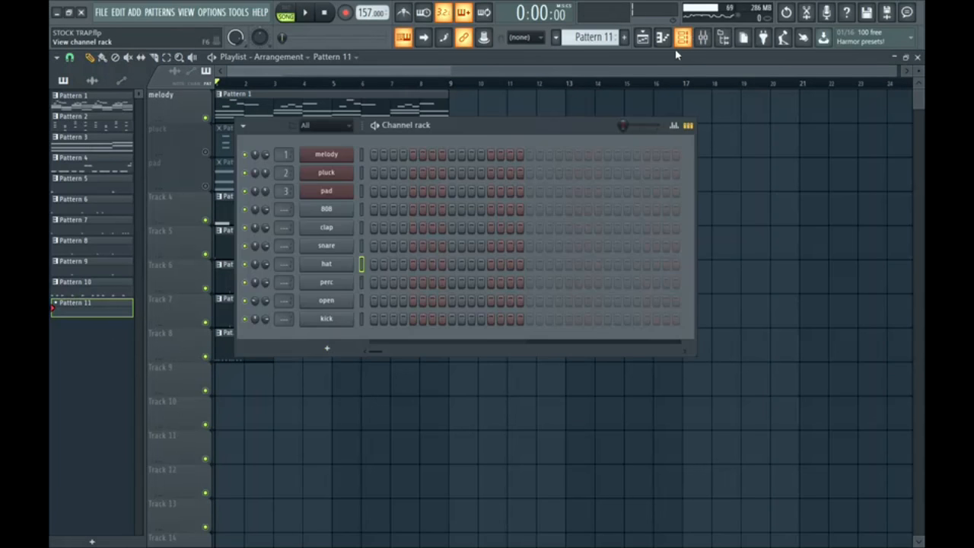
right_click(343, 265)
click(479, 306)
key(space)
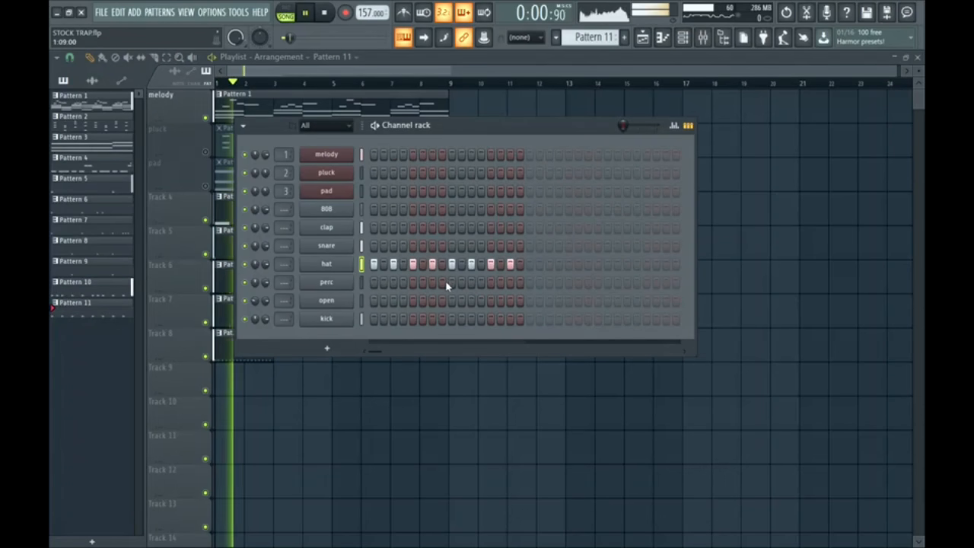
click(422, 264)
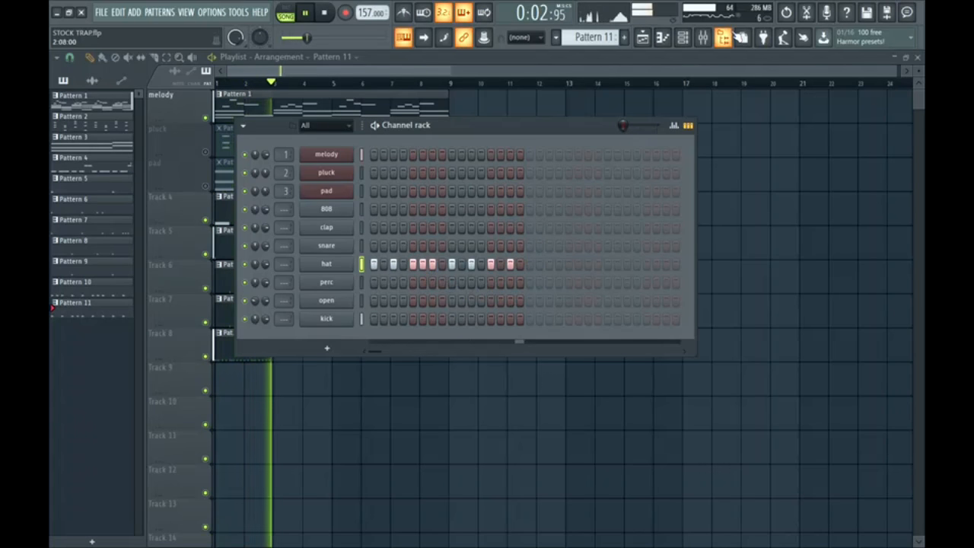
Repeat the Pattern 10 hat clip at bar 3 of Track 8
key(space)
key(space)
click(684, 38)
click(235, 340)
click(284, 339)
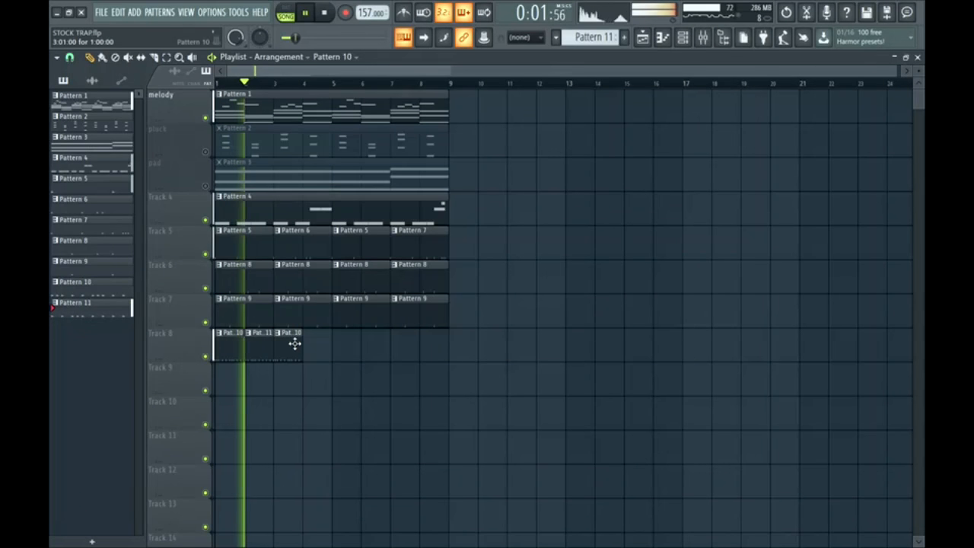
Add a new Pattern 12 at bar 4 of Track 8 with hats on every 2 steps
key(F4)
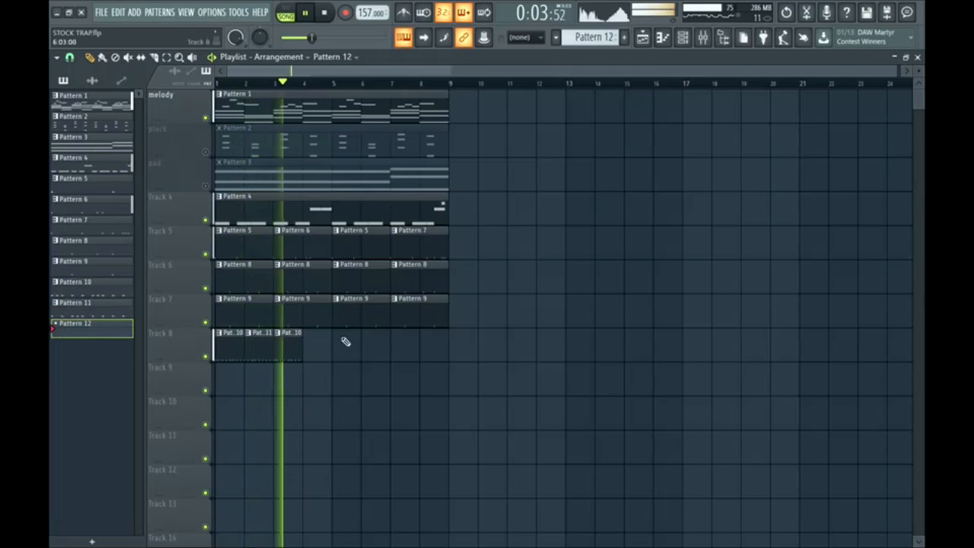
click(691, 39)
key(space)
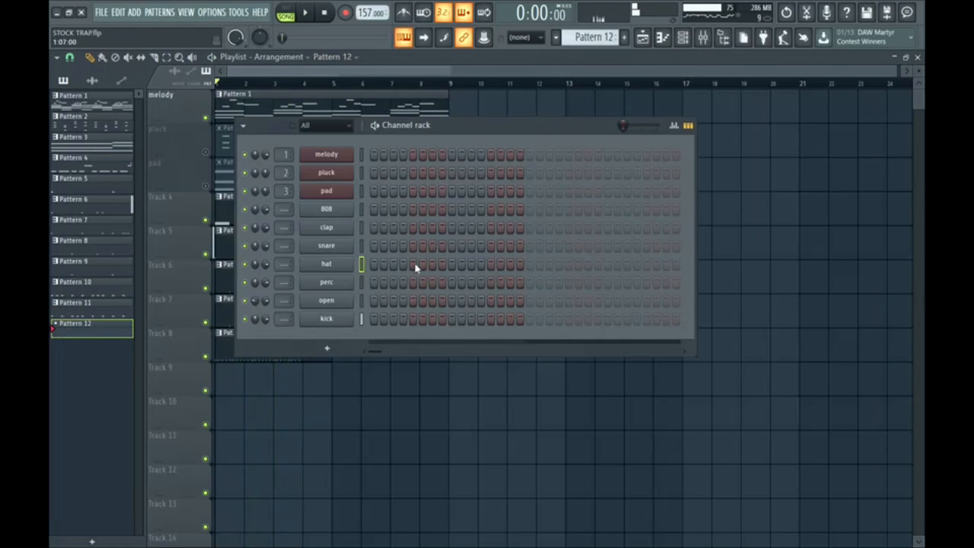
right_click(343, 263)
click(475, 302)
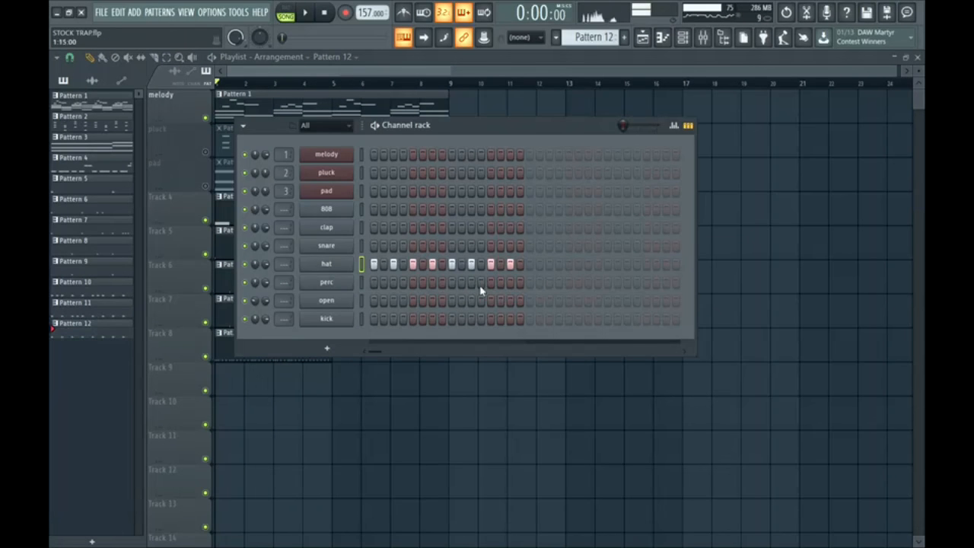
Open Pattern 12's hats in the piano roll and set the note snap to 1/3 step
click(299, 85)
key(space)
key(F7)
scroll(322, 346, down, 5)
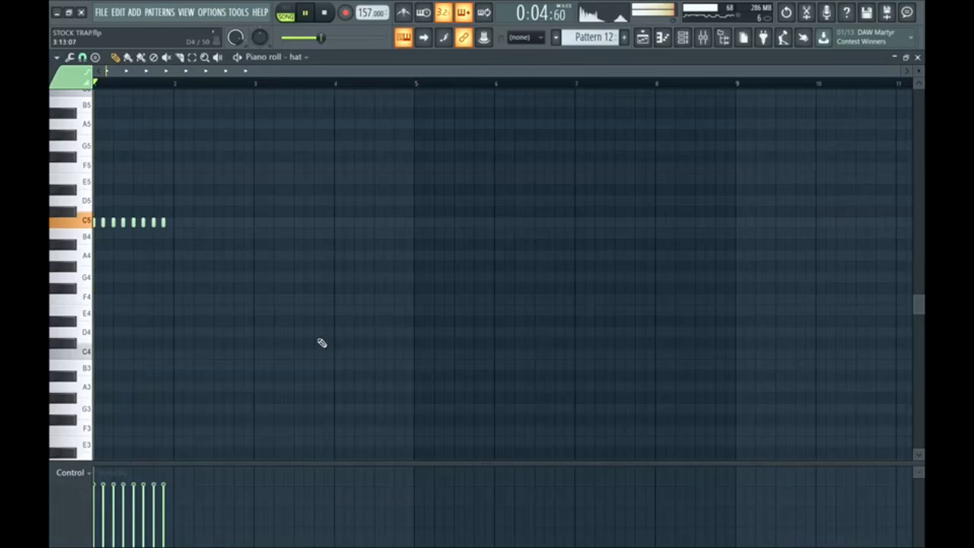
scroll(168, 176, up, 4)
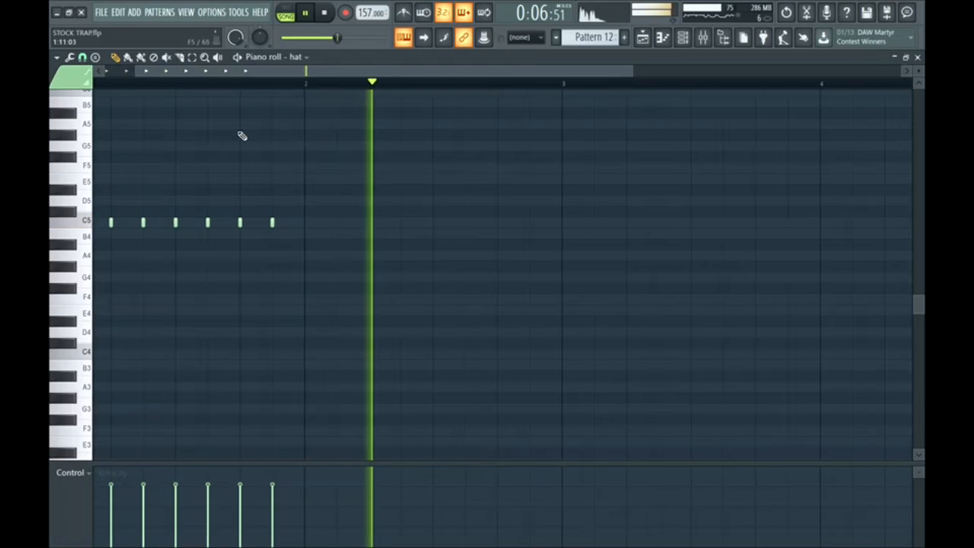
key(space)
scroll(273, 79, up, 3)
click(82, 57)
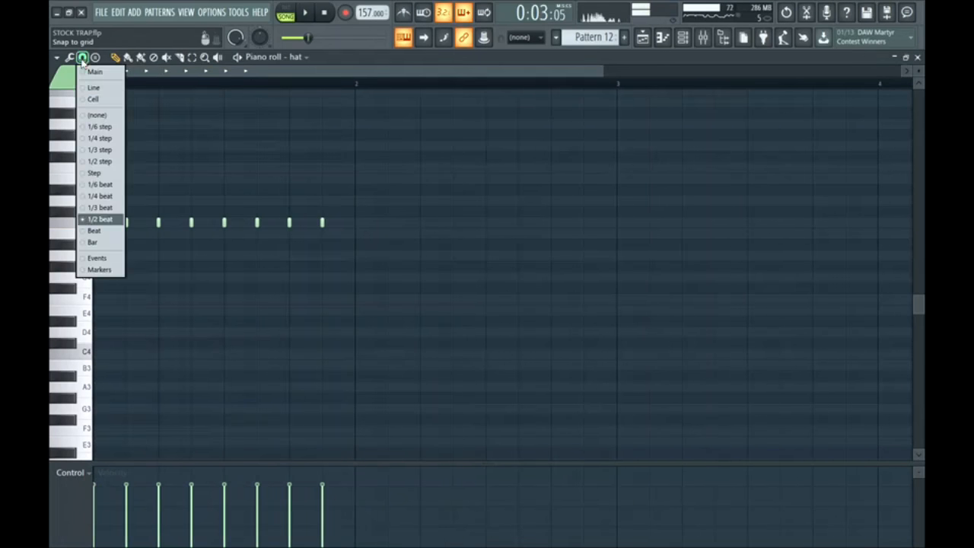
click(94, 151)
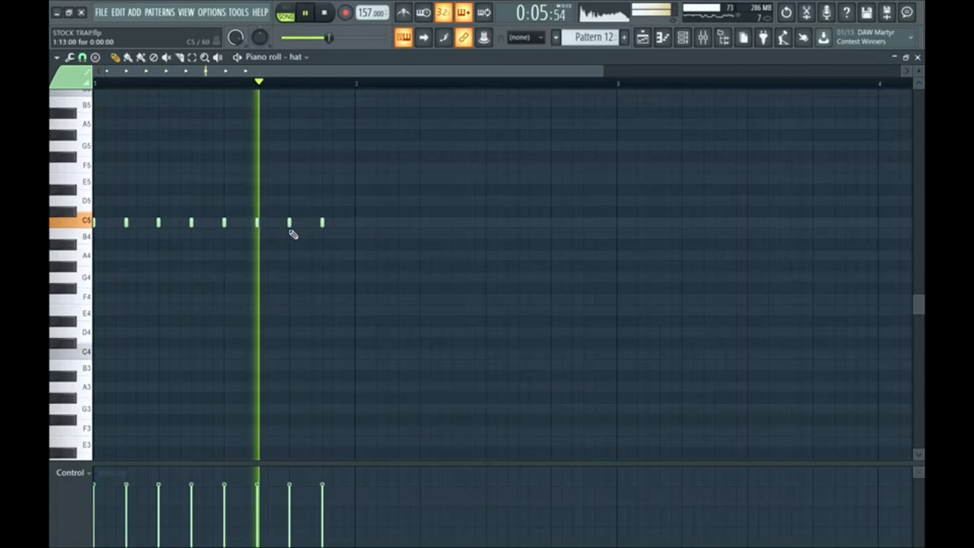
Add two extra C5 hats at 1/3-step spacing after each of the hats on steps 13 and 15, forming three-hit rolls
key(space)
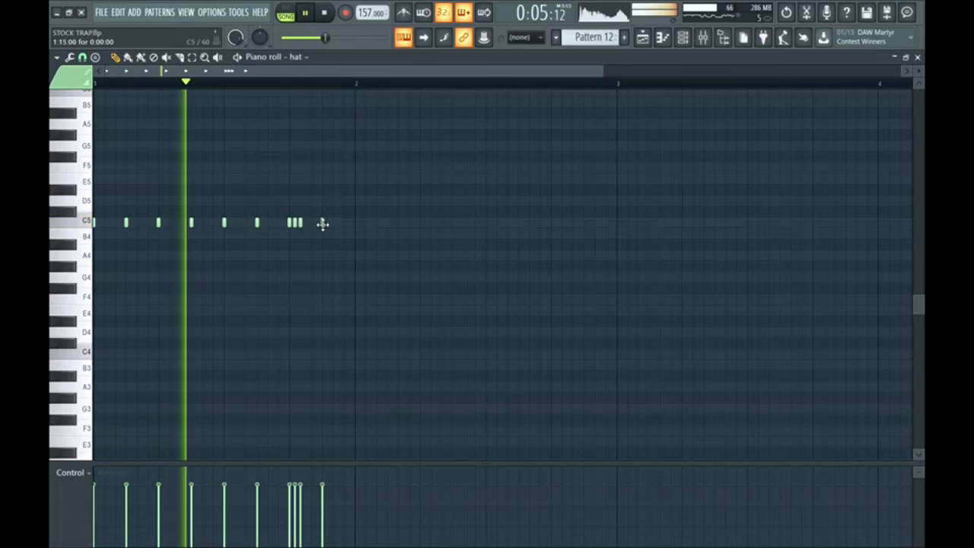
click(326, 222)
click(331, 223)
key(space)
key(space)
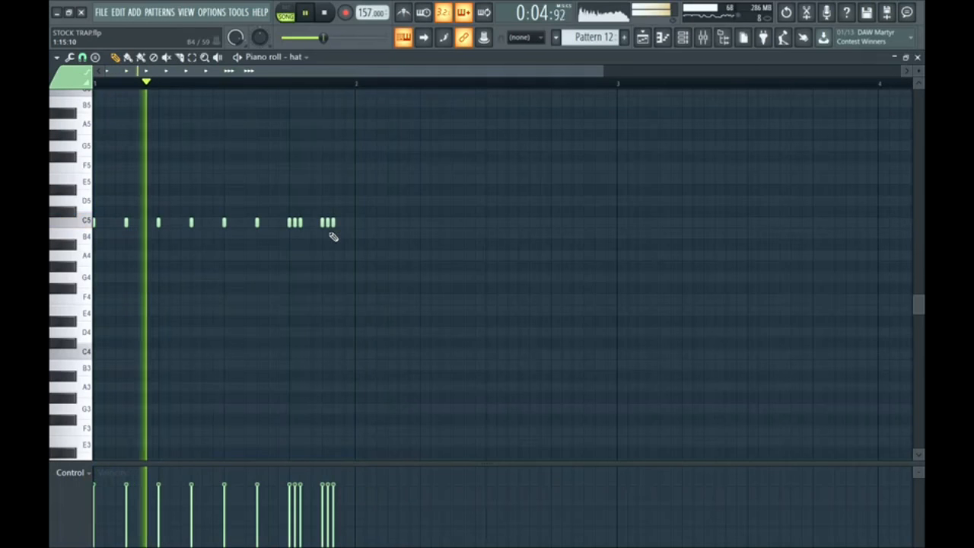
Lower the three-hit roll on step 15 to G#4 and respace the step 13 roll at half-step intervals
drag(313, 219, 346, 235)
key(space)
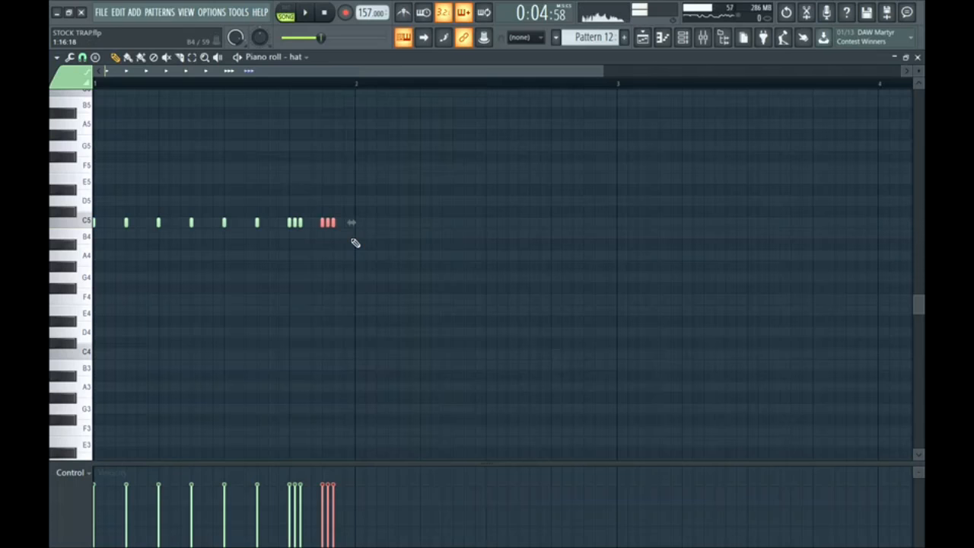
key(space)
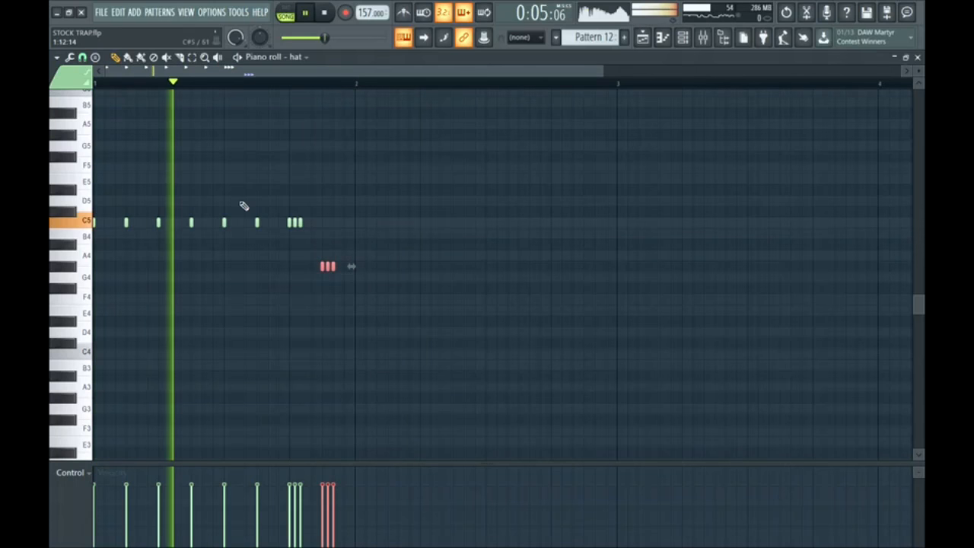
click(83, 57)
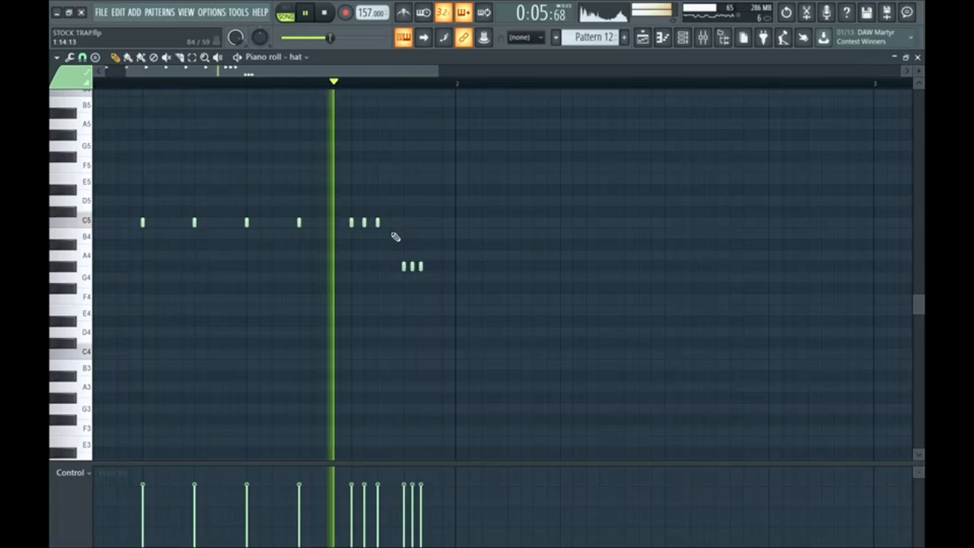
Add a C5 hat half a step after step 9 and lower the last hat of the step 15 roll to F#4
key(space)
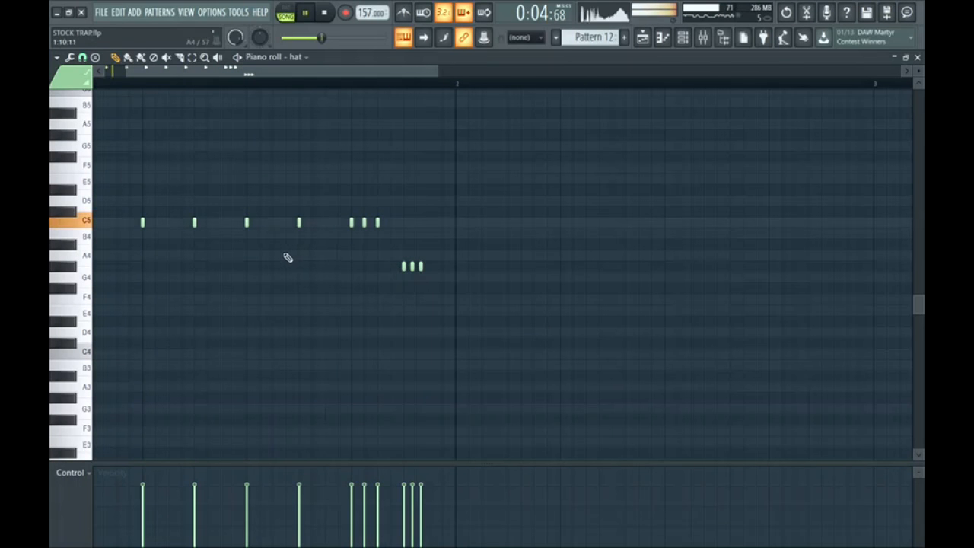
click(259, 222)
key(space)
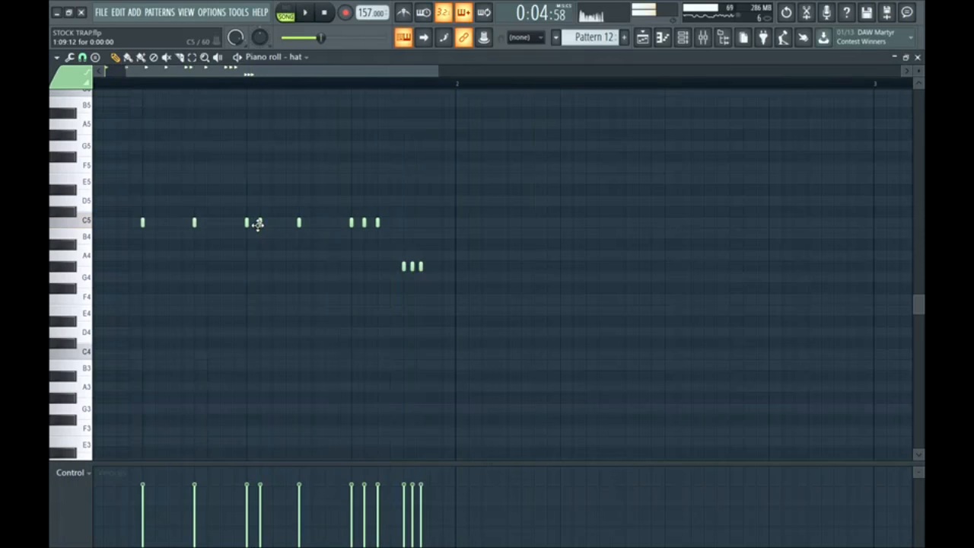
key(space)
right_click(421, 265)
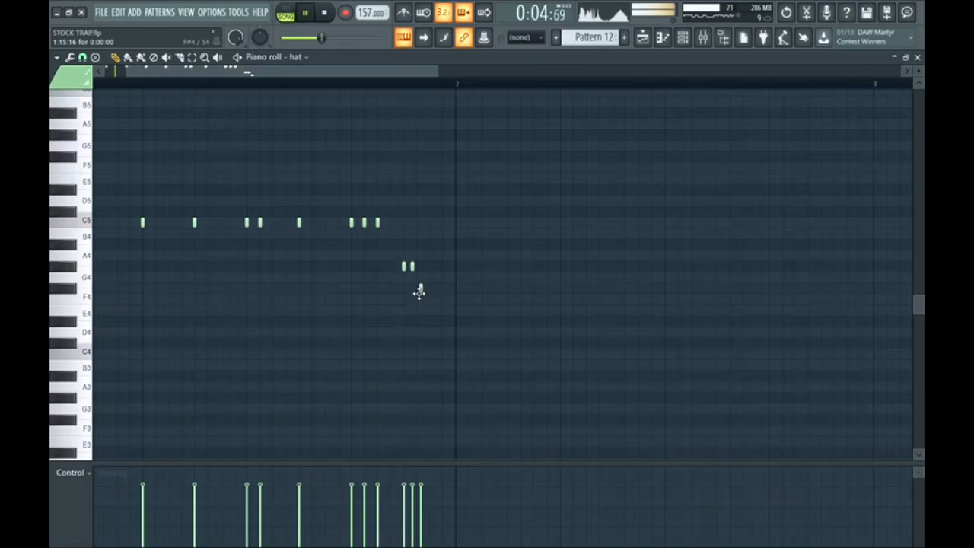
right_click(377, 221)
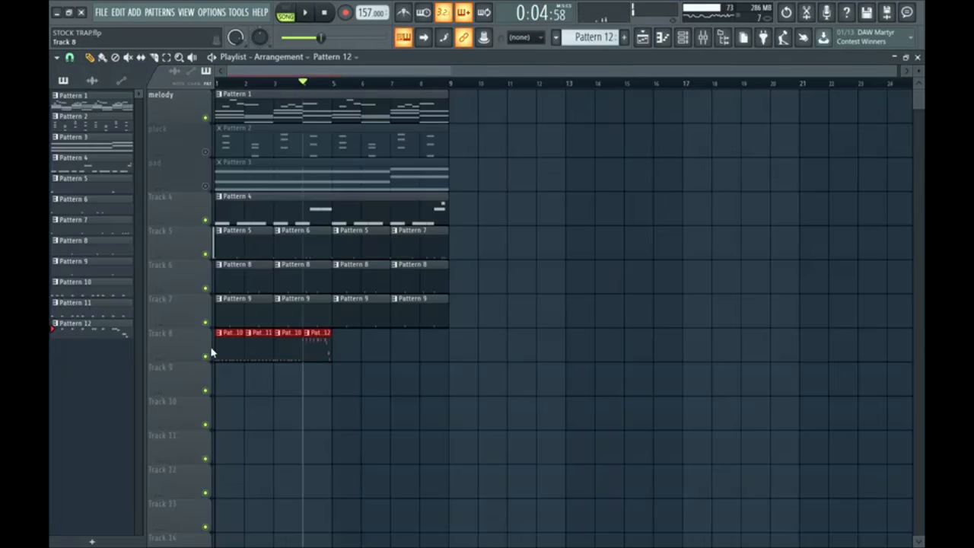
Duplicate the four hat clips onto bars 5 to 8 of Track 8 and place a new Pattern 13 at bar 1 of Track 9
drag(235, 334, 323, 332)
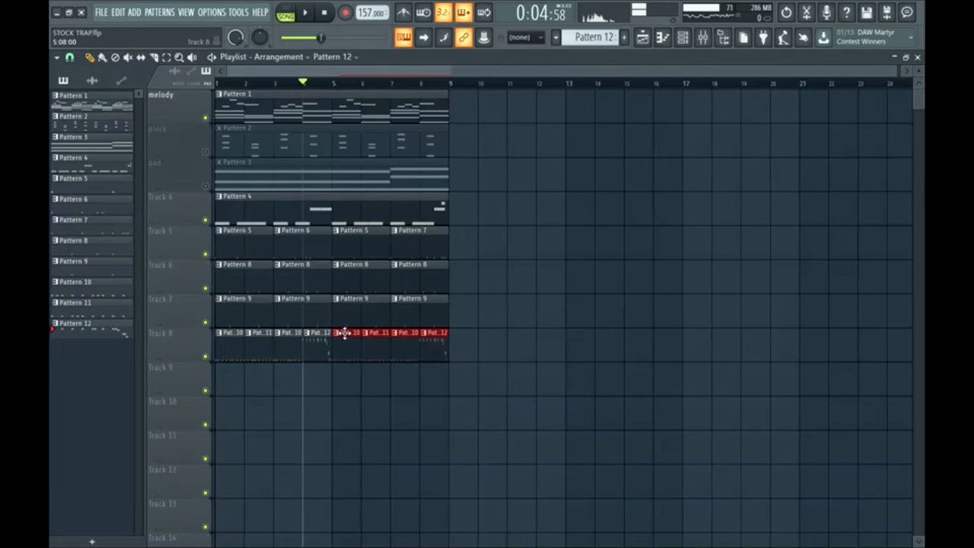
click(626, 38)
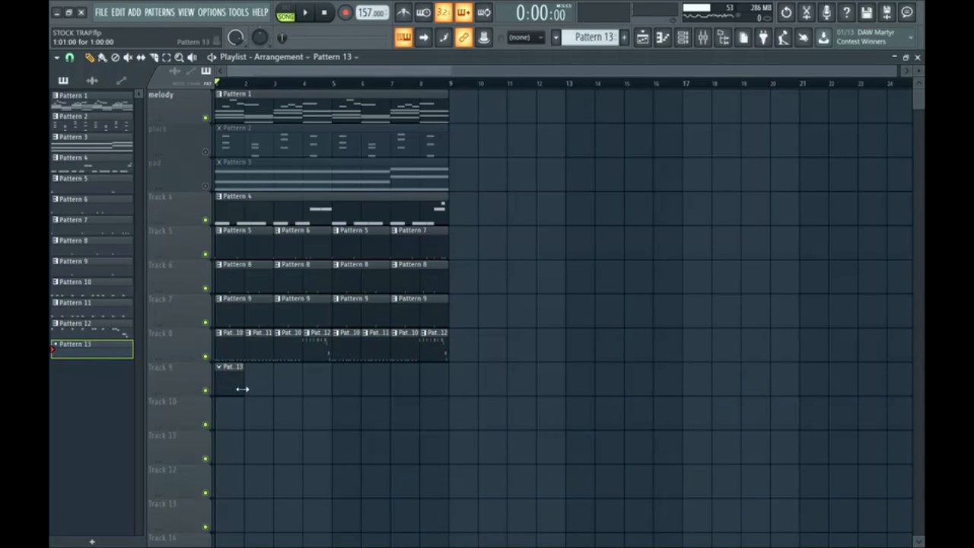
Add a perc hit on step 3 of Pattern 13 and play it with the beat
click(689, 44)
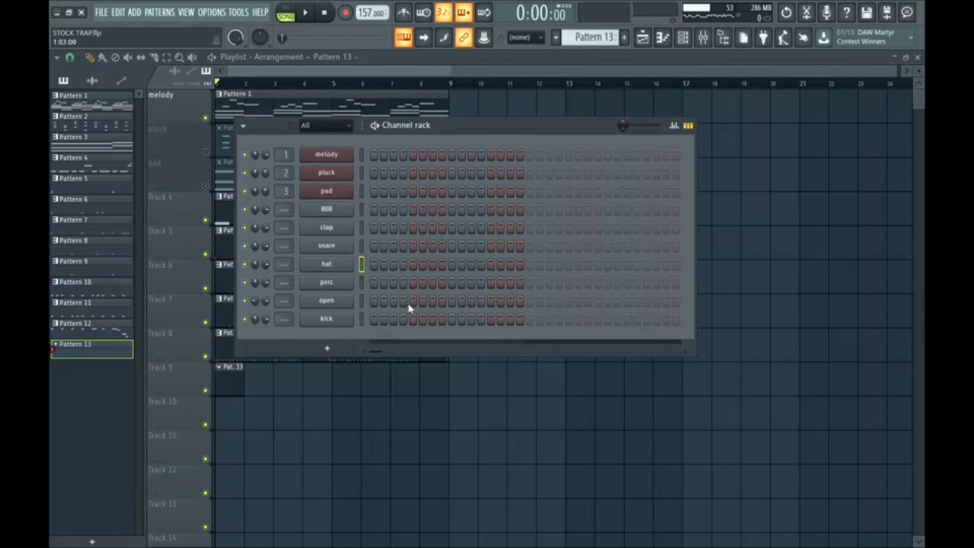
click(394, 283)
key(space)
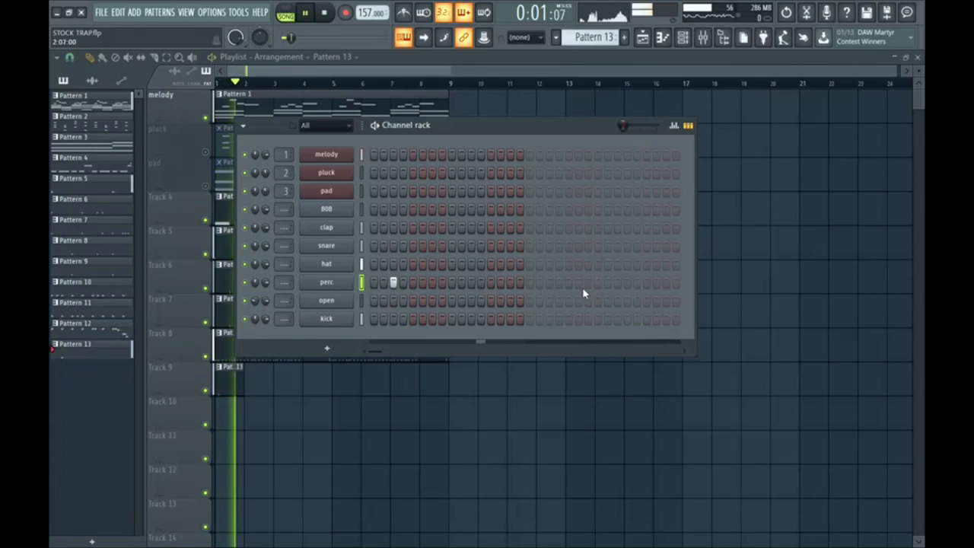
Add a perc hit on step 15 of Pattern 13 and place a new Pattern 14 at bar 3 of Track 9
click(509, 282)
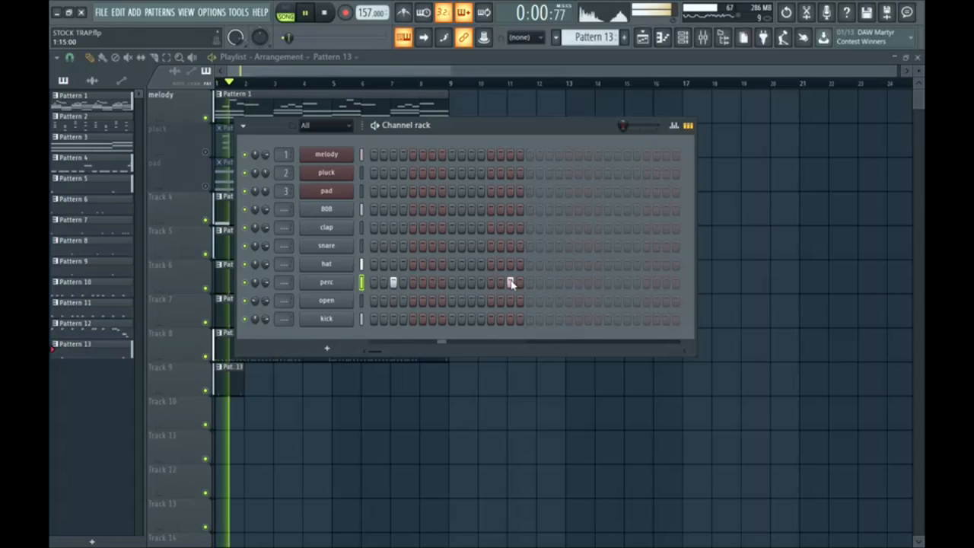
click(623, 37)
click(259, 384)
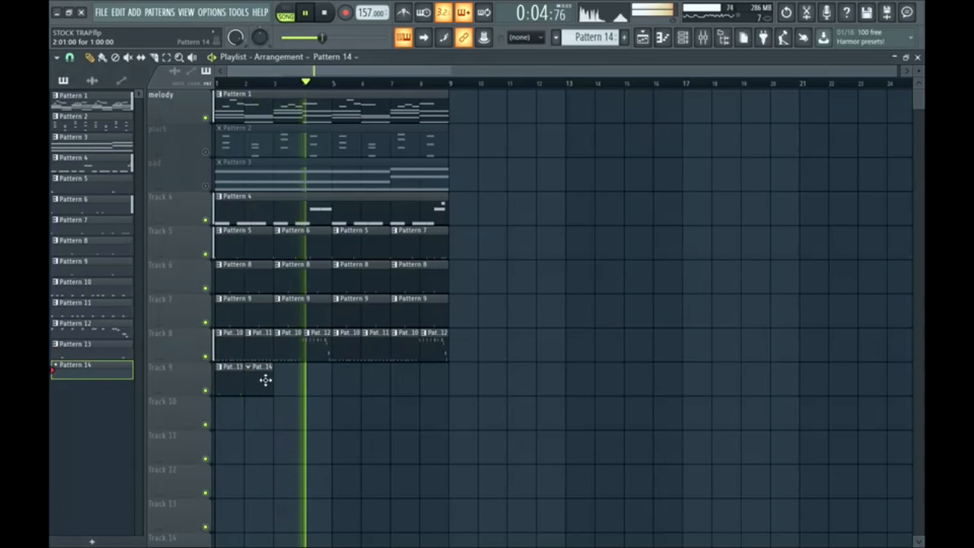
drag(265, 380, 286, 376)
Add perc hits to Pattern 14 on step 3 and early in its second bar
click(682, 37)
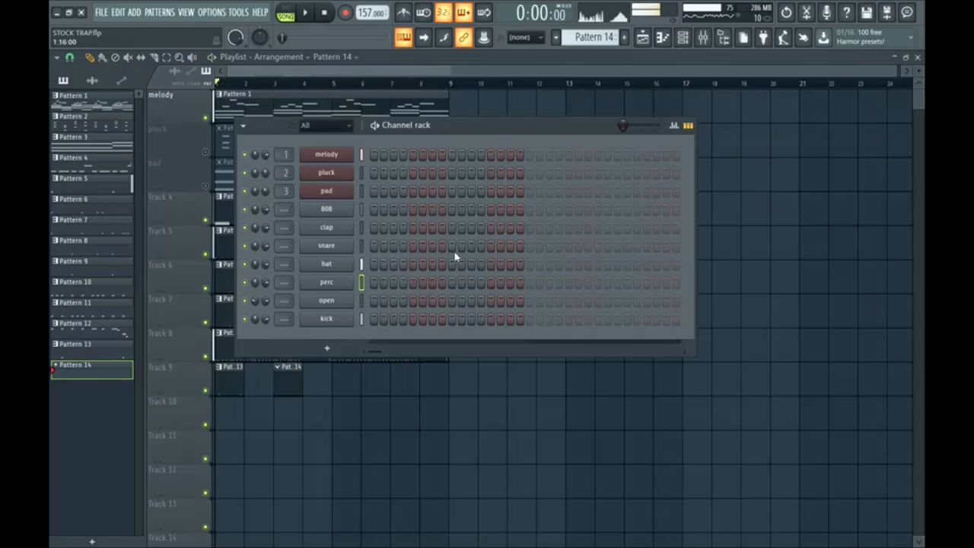
click(393, 282)
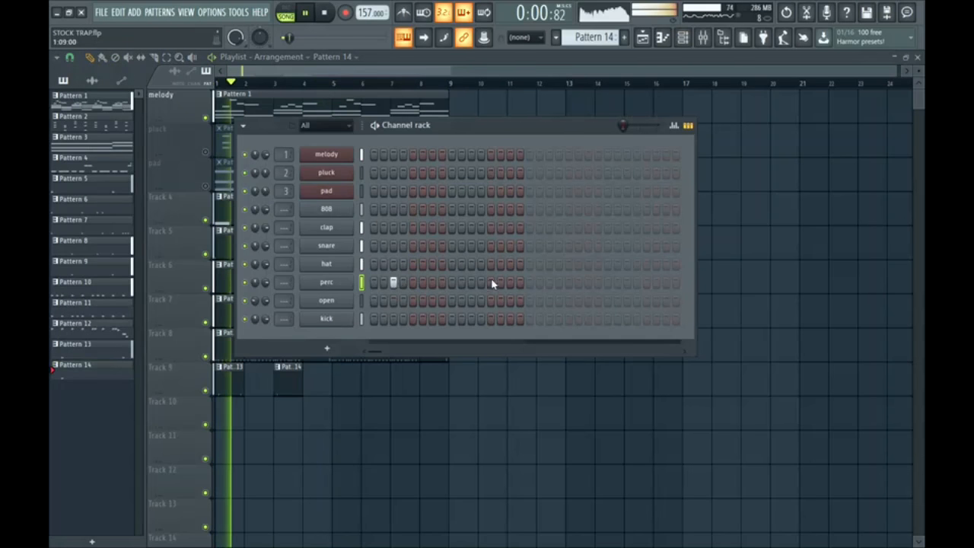
click(544, 282)
Extend the Pattern 13 clip to two bars and duplicate the Pattern 13 and 14 clips onto bars 5 to 8 of Track 9
click(683, 37)
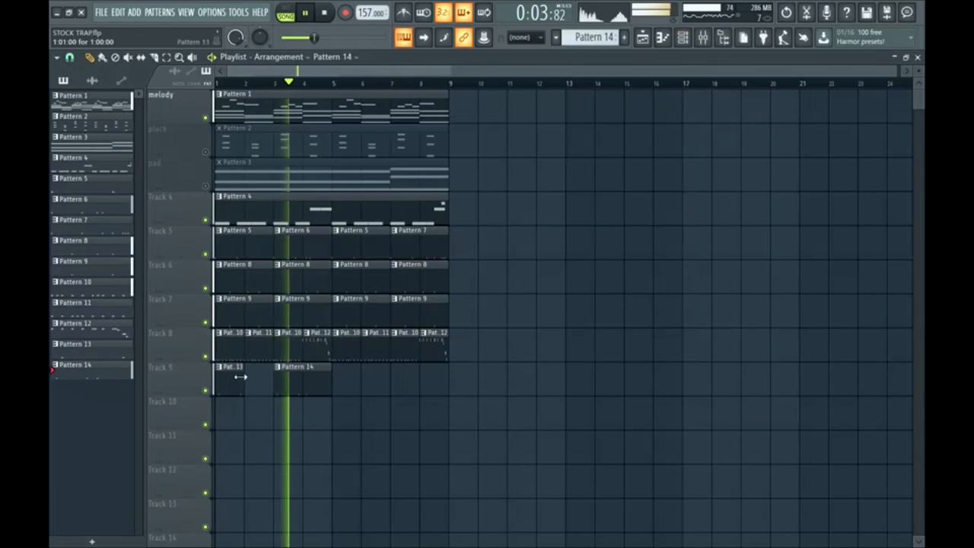
mouse_move(240, 377)
mouse_down()
mouse_move(270, 381)
mouse_move(253, 389)
mouse_up()
mouse_move(245, 383)
mouse_down()
mouse_move(384, 378)
mouse_move(357, 387)
mouse_up()
key(ctrl+d)
Add open hat hits on steps 9 and 25 of Pattern 15 on Track 10 while the beat plays
click(683, 38)
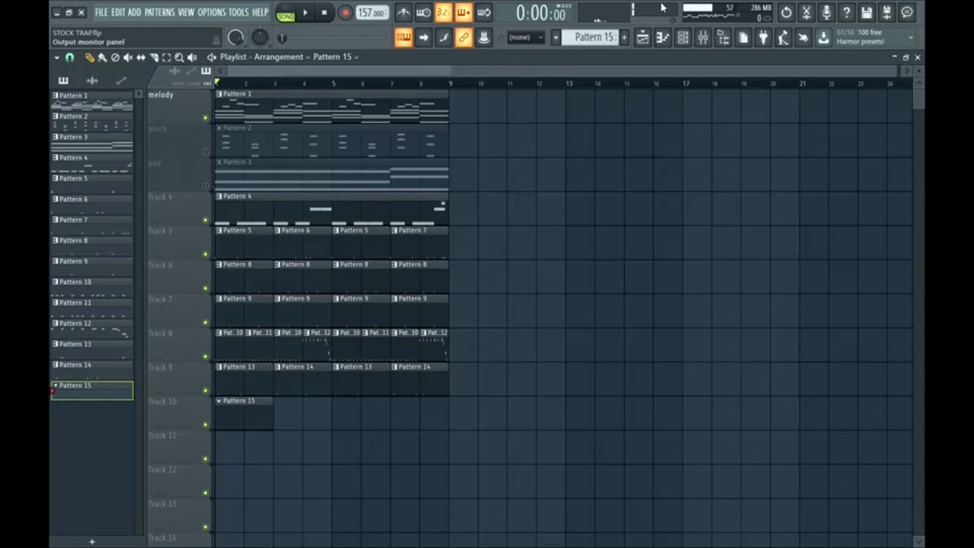
click(662, 38)
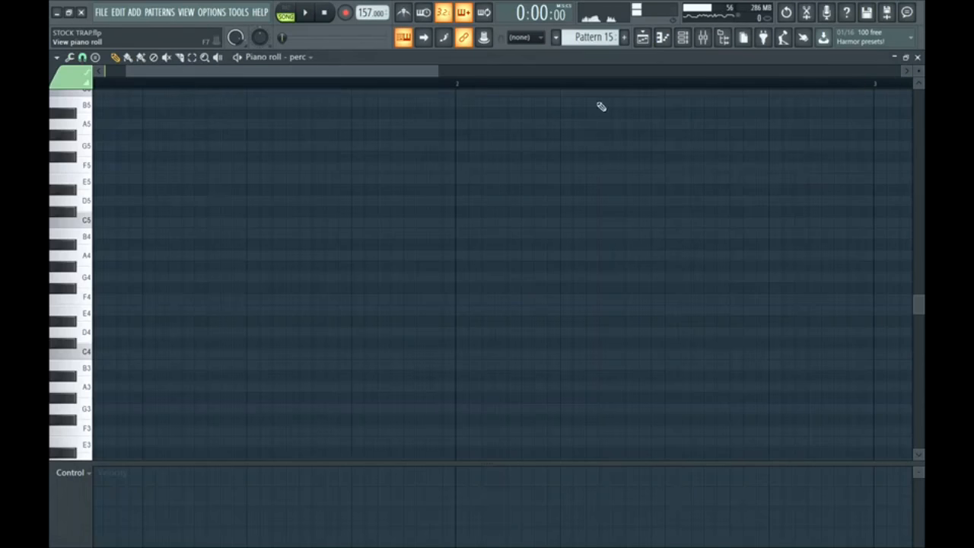
click(643, 37)
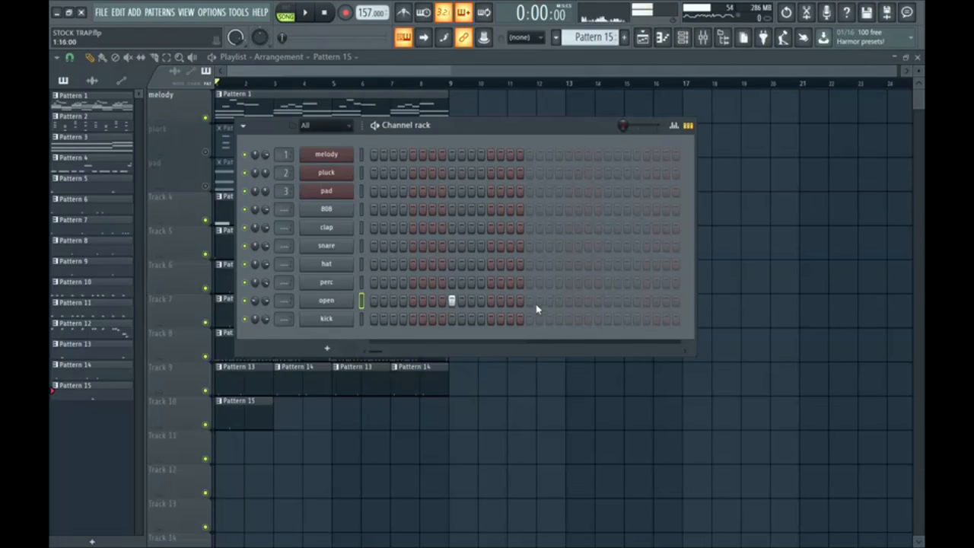
key(space)
click(607, 301)
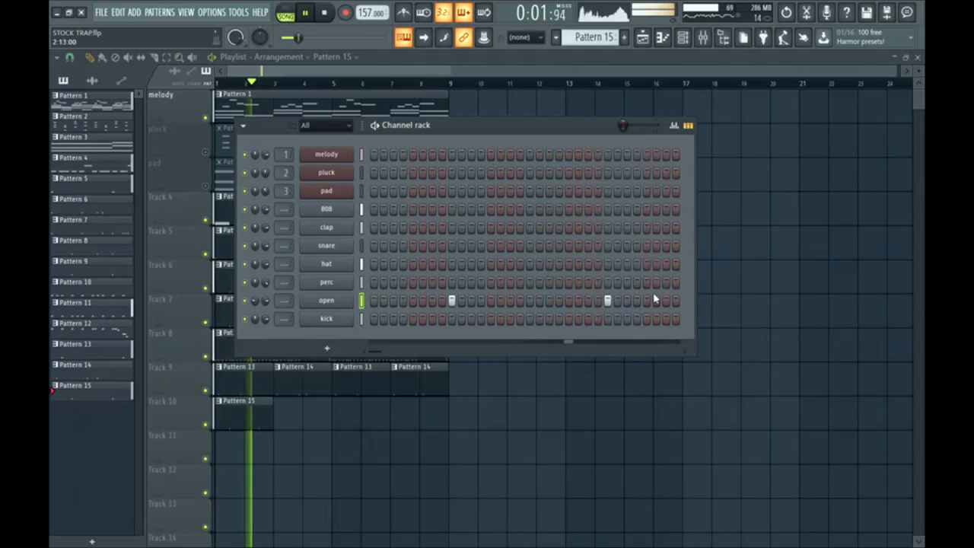
Clone Pattern 15 as Pattern 16 and place the clone at bar 3 of Track 10
click(564, 39)
click(631, 178)
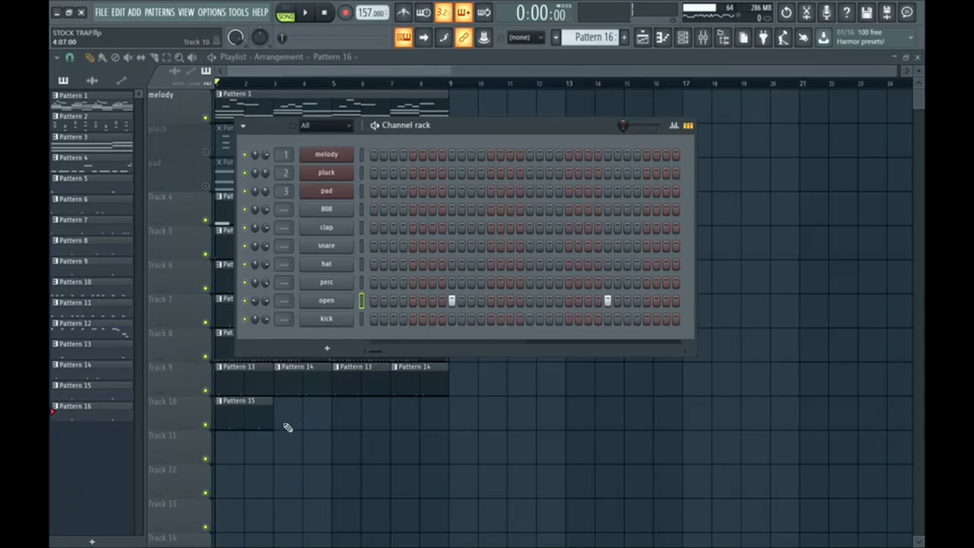
click(287, 412)
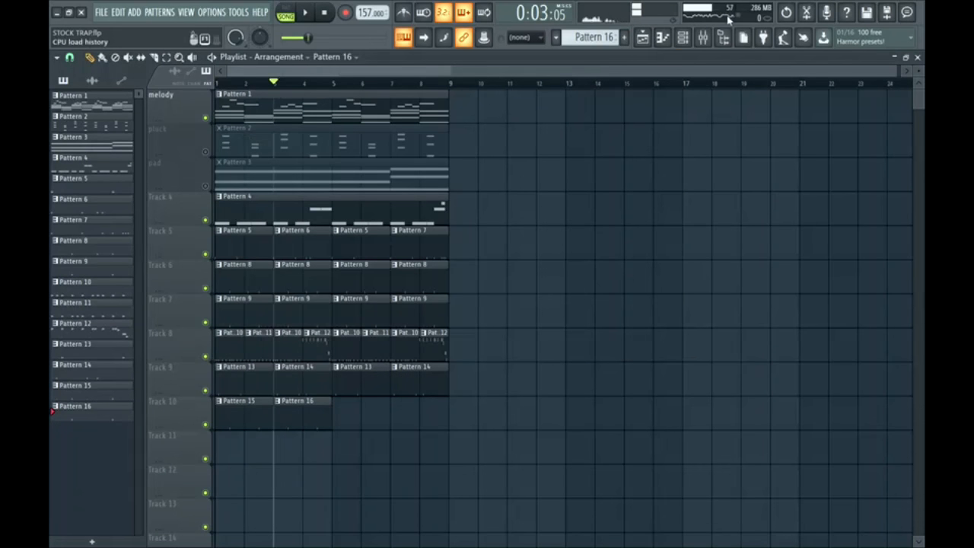
Add an open hat on step 29 of Pattern 16, then lower that note's pitch and set its velocity to 56%
click(682, 38)
click(647, 301)
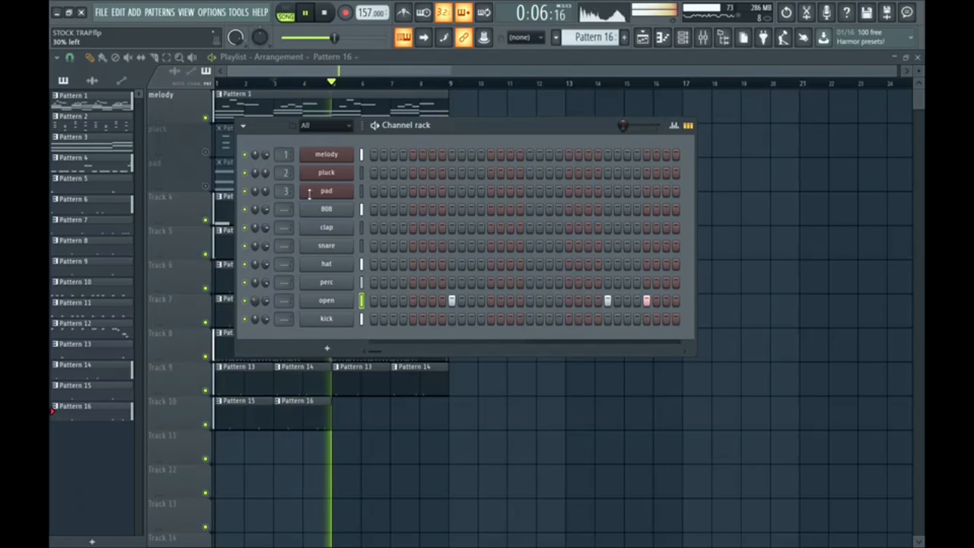
key(space)
click(662, 39)
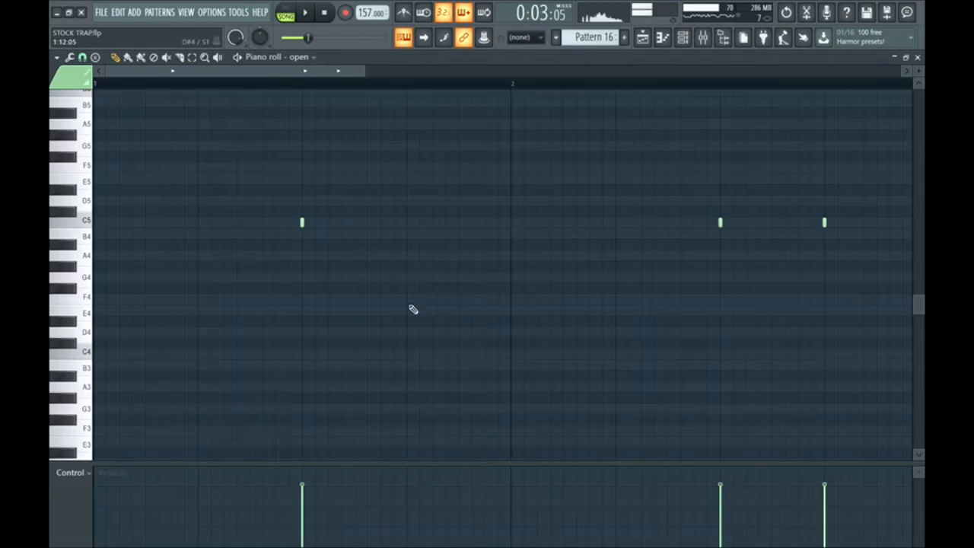
key(space)
drag(824, 225, 821, 92)
key(space)
key(space)
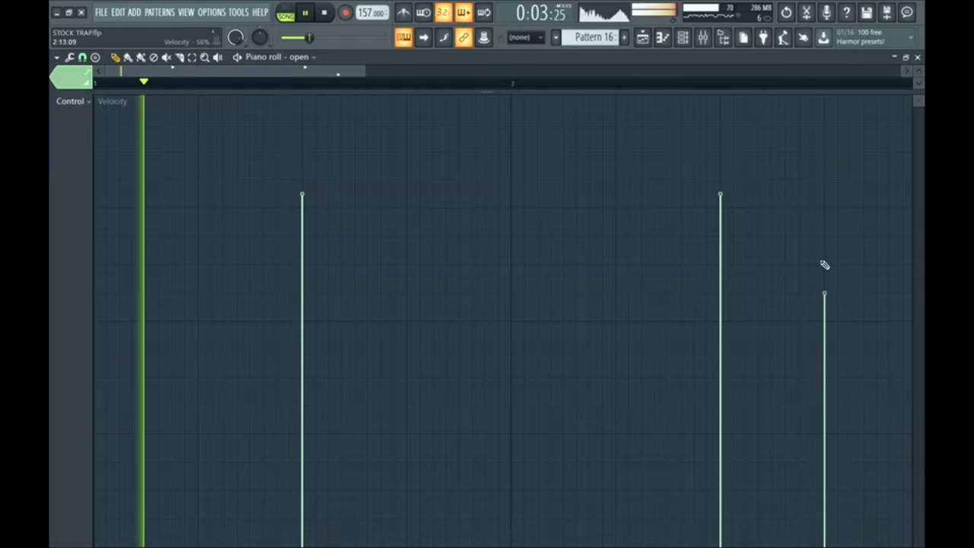
Duplicate the Pattern 15 and 16 clips onto bars 5 to 8 of Track 10
click(644, 39)
drag(237, 417, 230, 417)
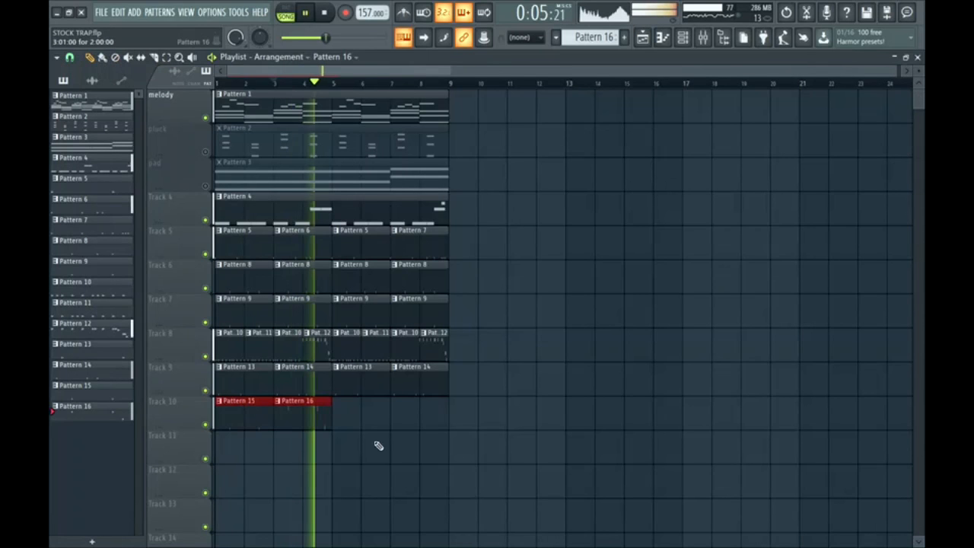
key(ctrl+b)
ctrl+click(386, 477)
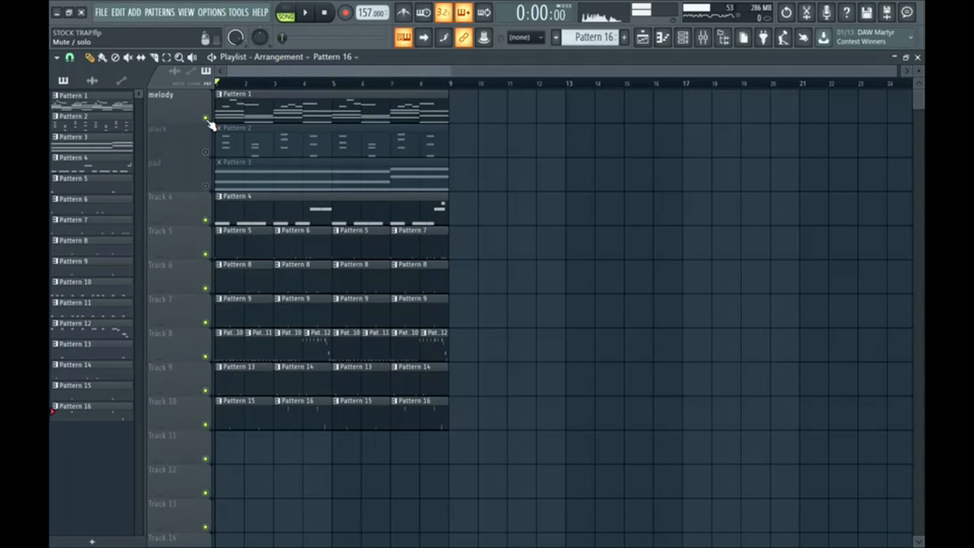
Unmute the pluck and pad playlist tracks and lower the pluck's mixer fader to 82% (-4.3 dB) during playback
right_click(207, 119)
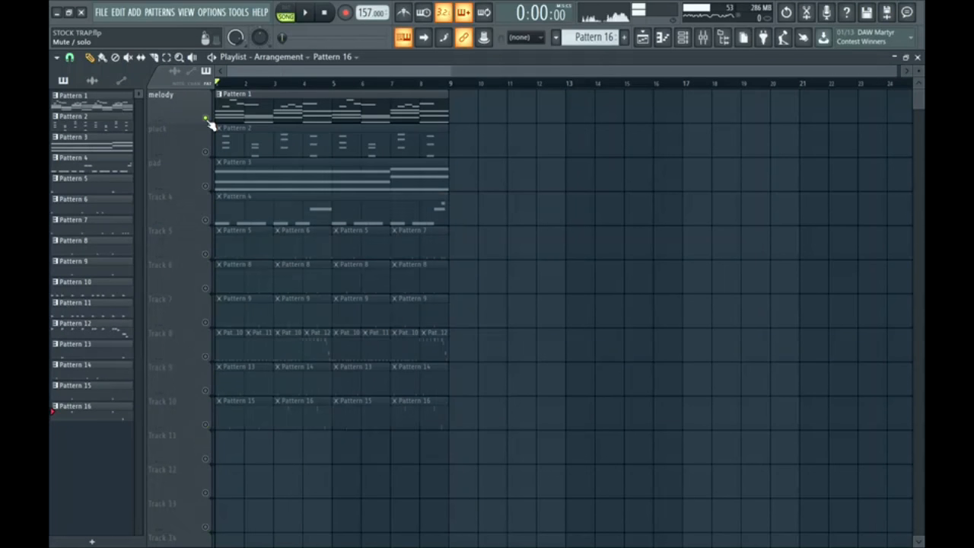
right_click(207, 118)
key(space)
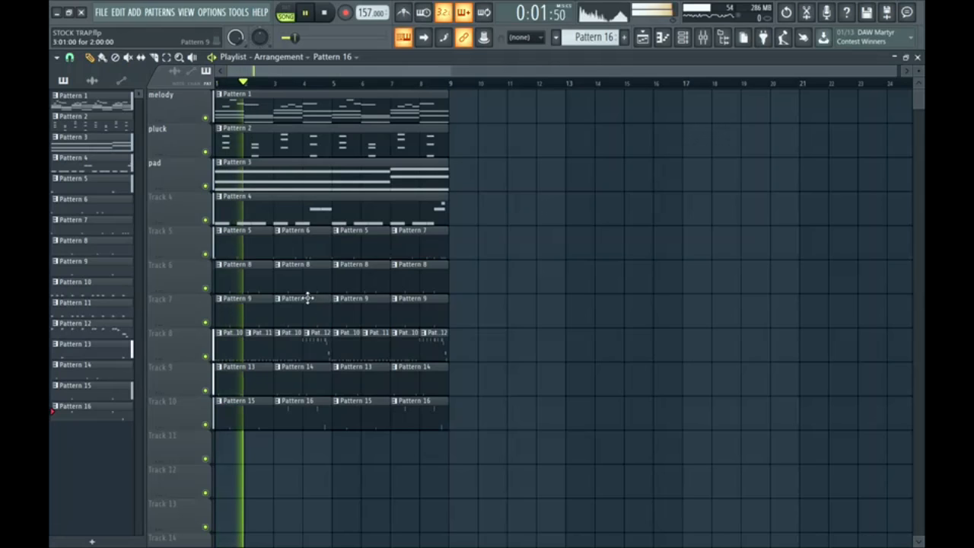
click(704, 38)
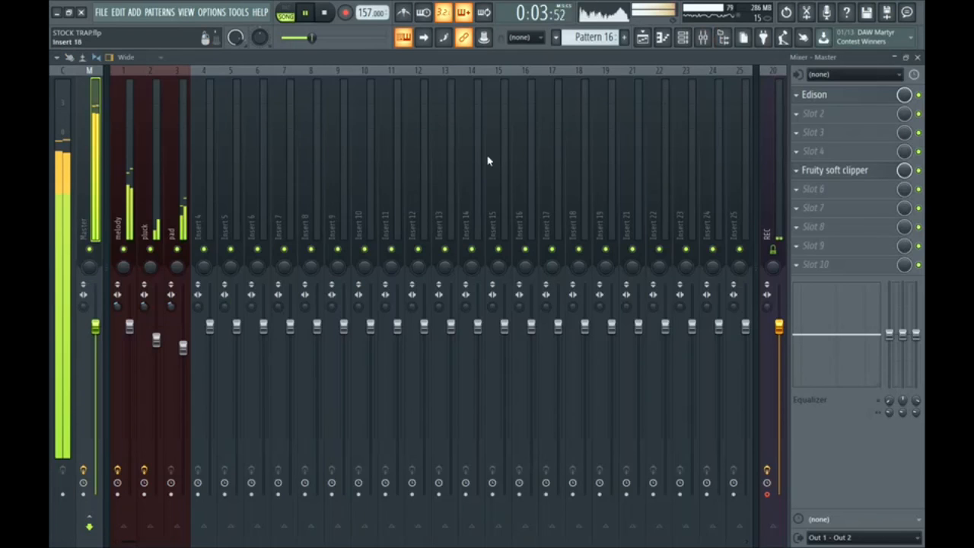
drag(157, 342, 156, 356)
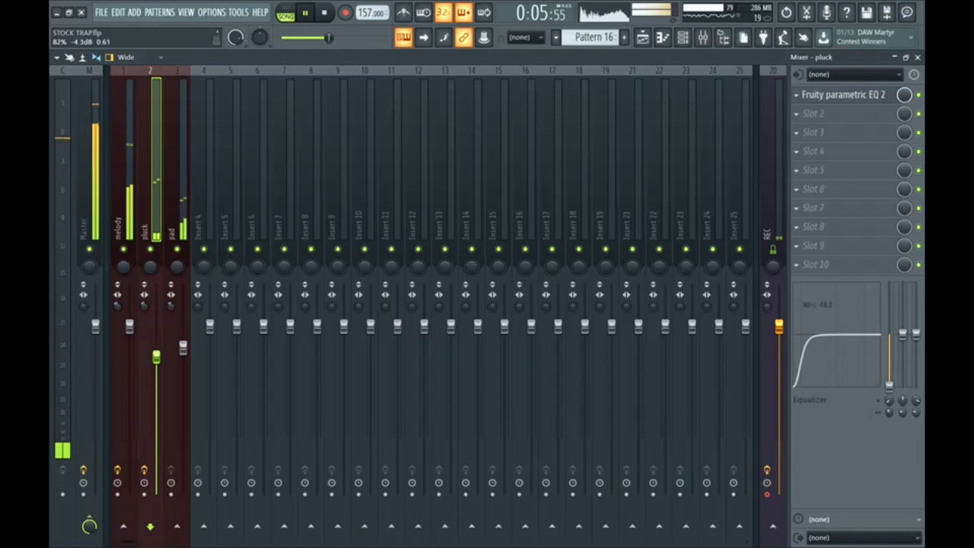
Route the 808, clap, snare, hat, perc, open and kick channels to consecutive mixer tracks starting from insert 5
click(647, 42)
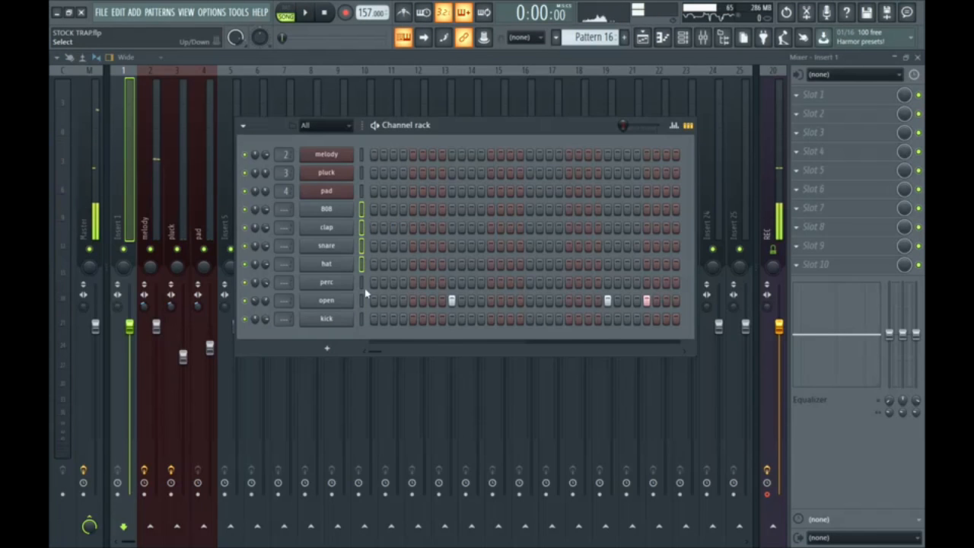
click(224, 130)
right_click(238, 68)
mouse_move(335, 164)
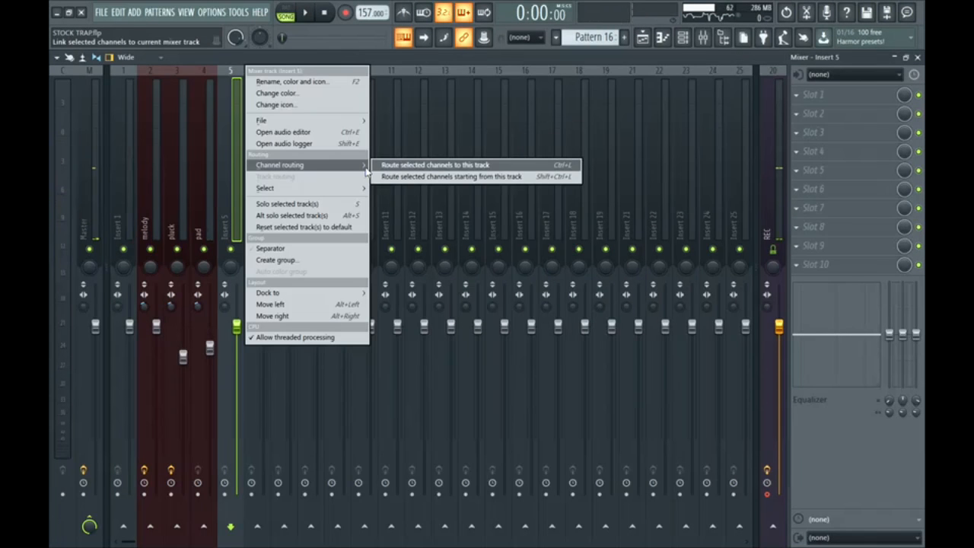
click(400, 176)
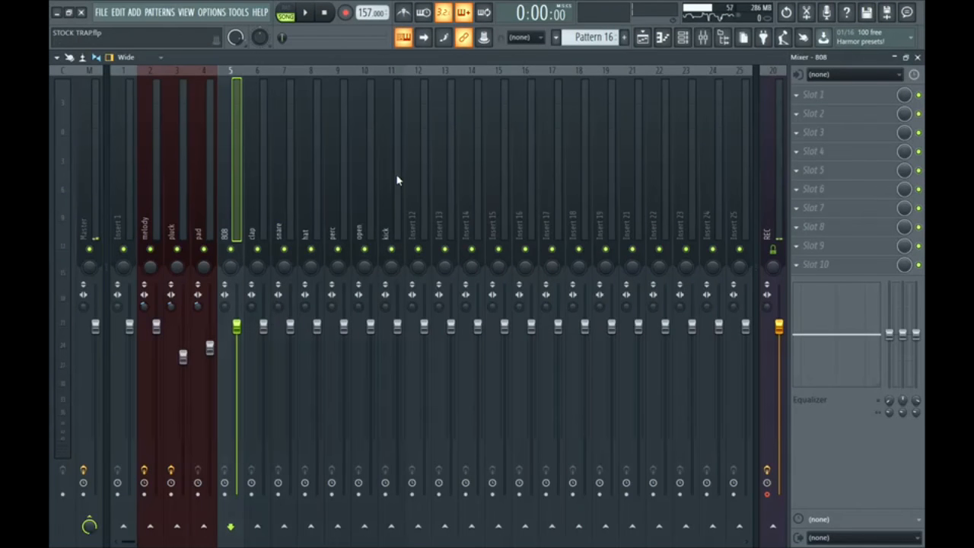
Solo the 808 mixer track and insert the Saturation Knob effect on it
click(236, 228)
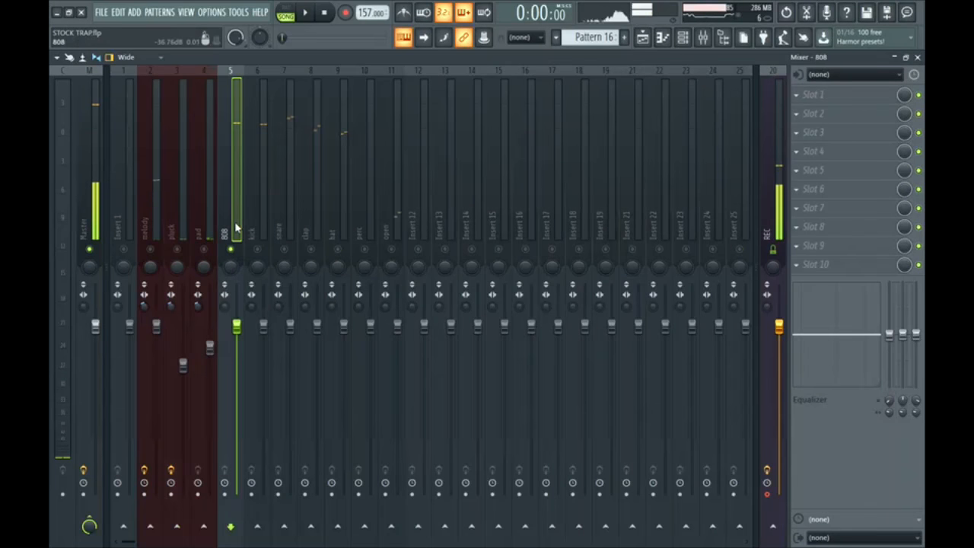
click(810, 95)
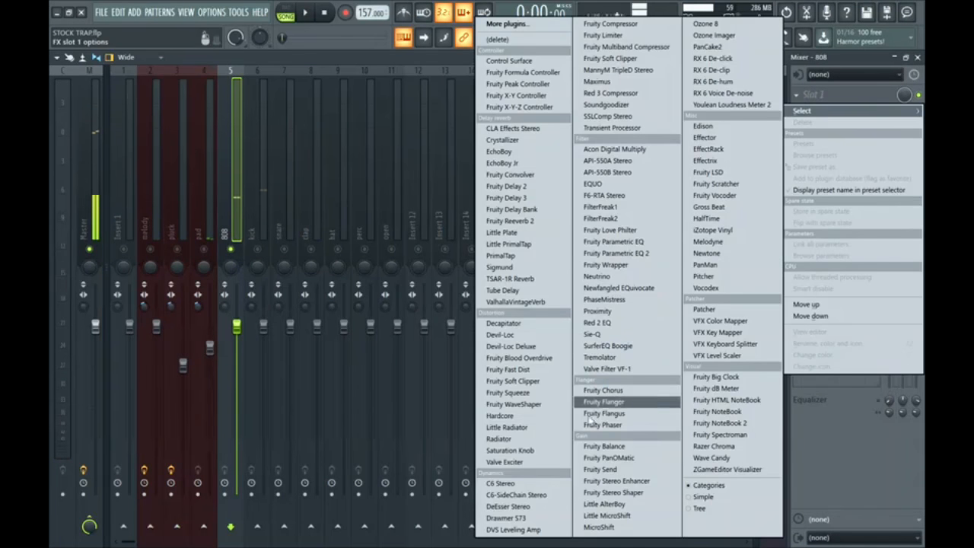
click(533, 454)
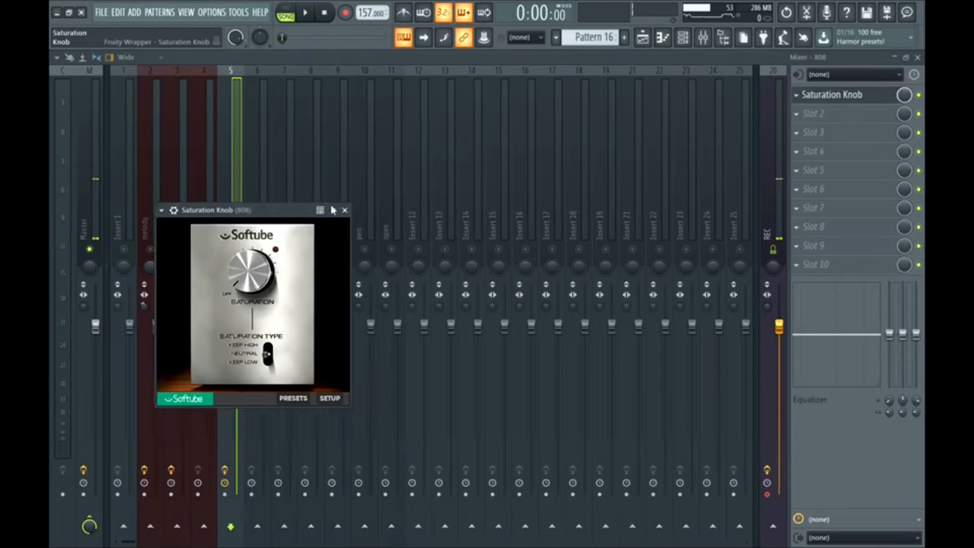
drag(281, 211, 413, 128)
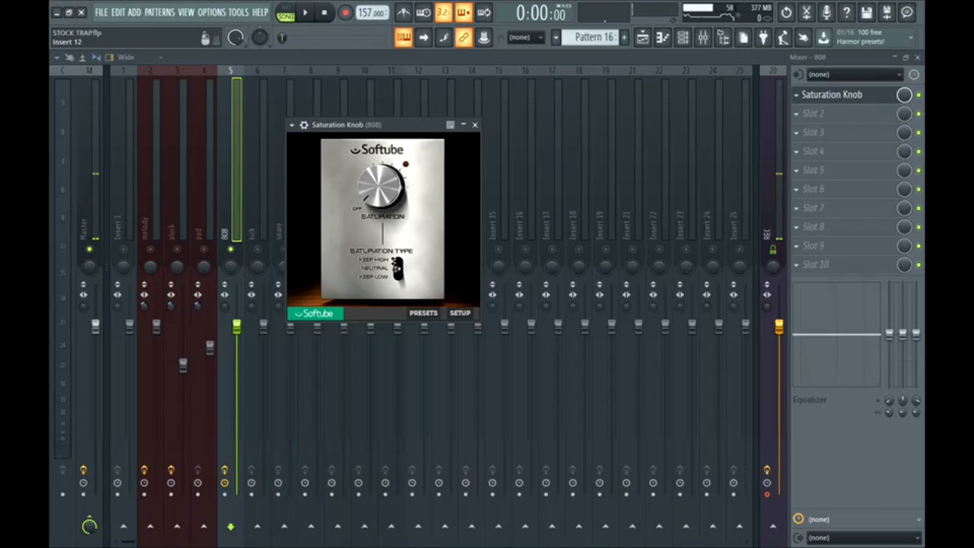
click(475, 125)
Insert Fruity Parametric EQ 2 in slot 1 of the 808 track and cut the highs with band 7 at 2238 Hz, -18 dB
click(825, 99)
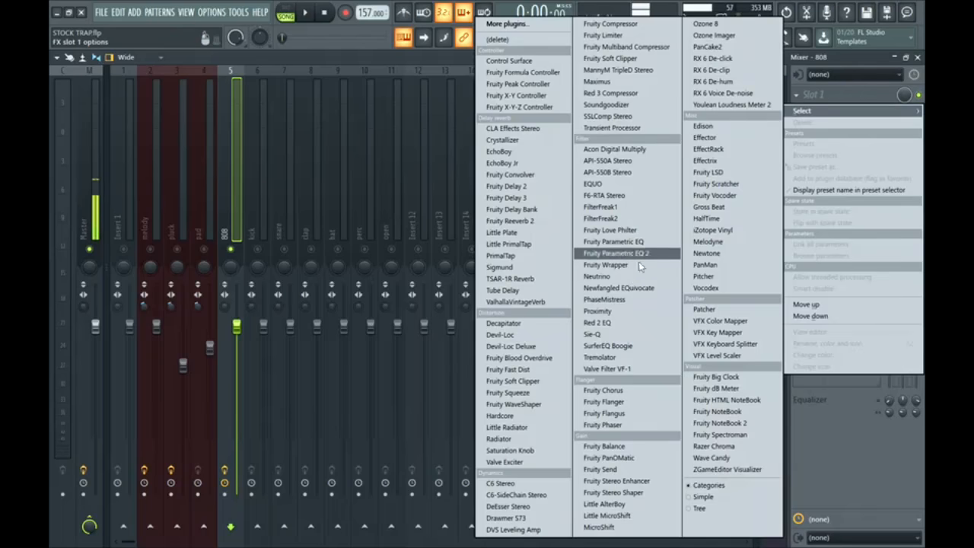
click(632, 254)
drag(380, 319, 348, 372)
key(space)
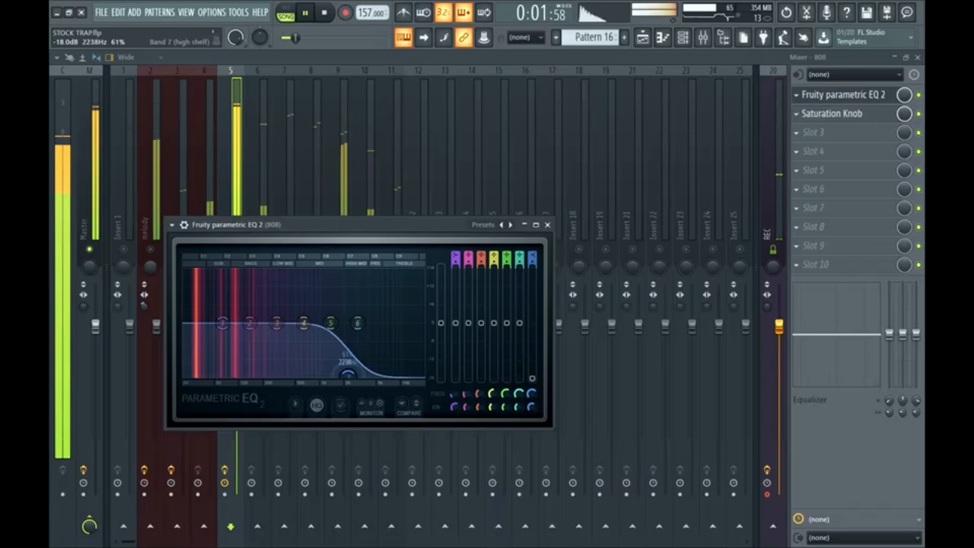
click(547, 224)
key(space)
Insert Fruity Parametric EQ 2 on the kick track and slightly boost band 6 at about 3047 Hz with 24% width
key(Right)
click(847, 98)
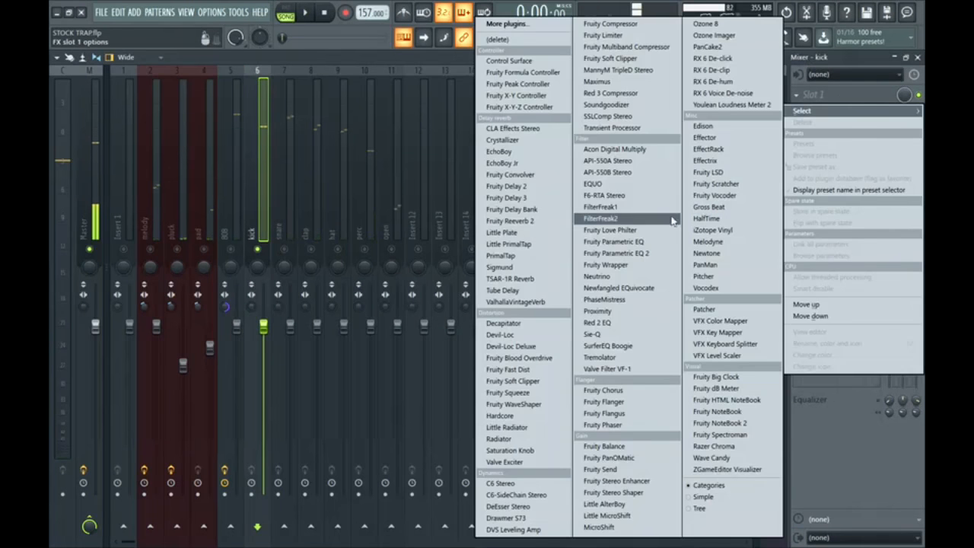
click(639, 255)
key(space)
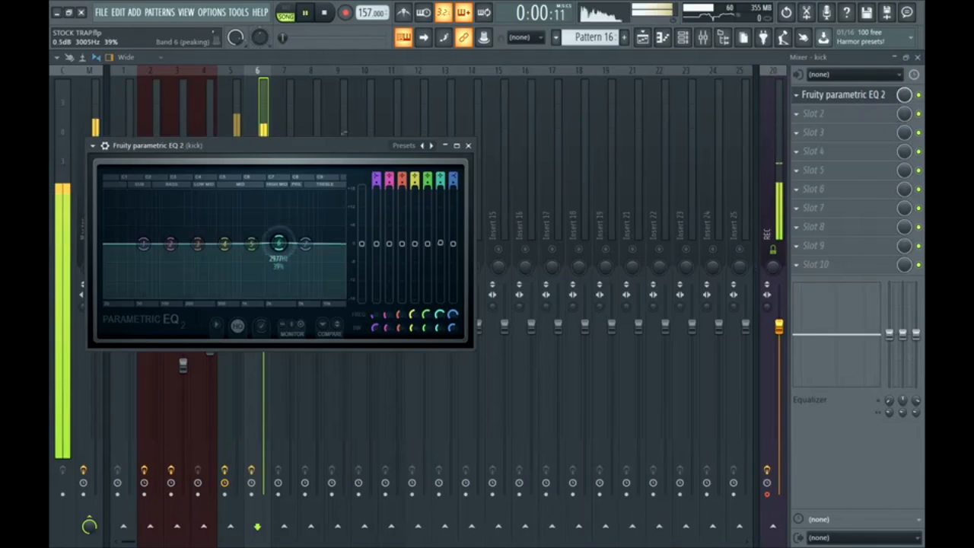
drag(278, 243, 283, 235)
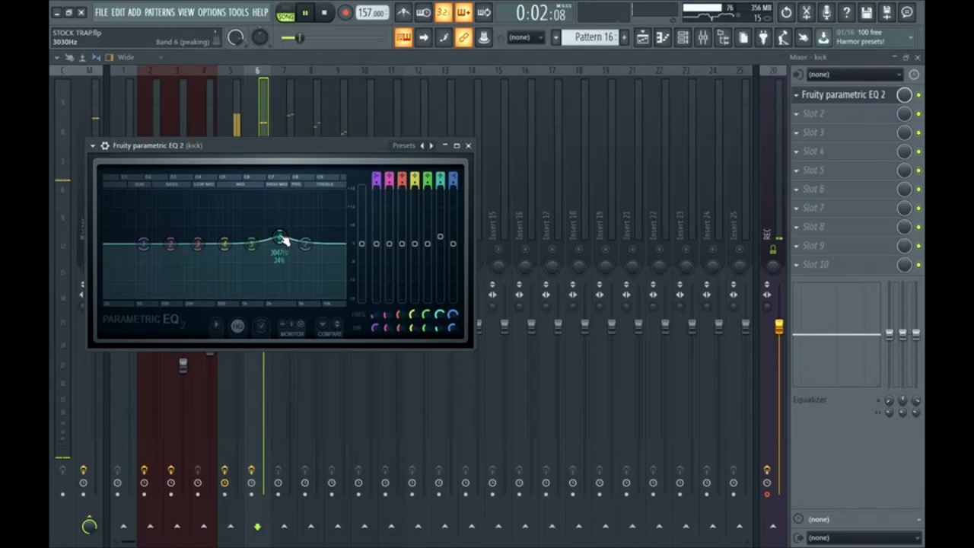
click(468, 145)
Insert Fruity Parametric EQ 2 on the snare track, slightly boost band 3 in the low mids at 4% width, and raise band 7
key(Right)
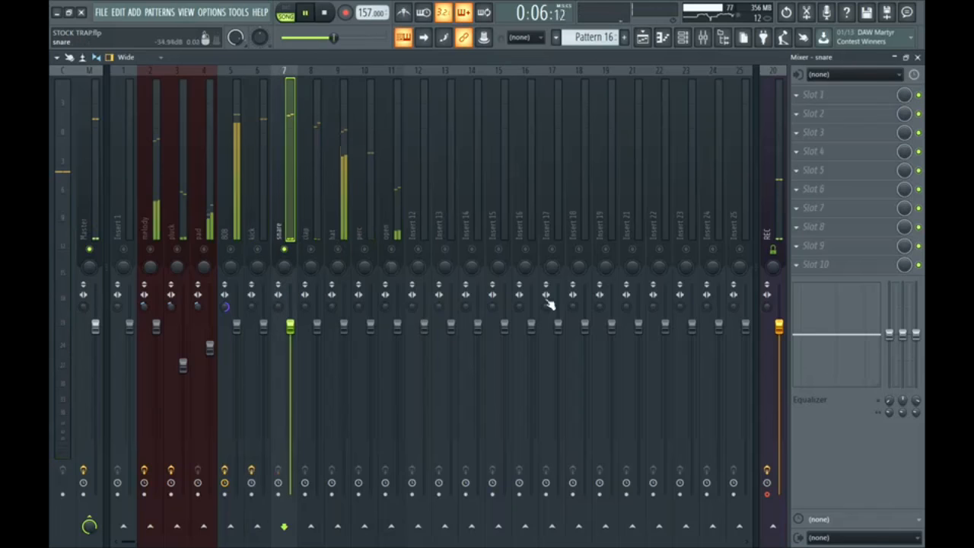
click(839, 95)
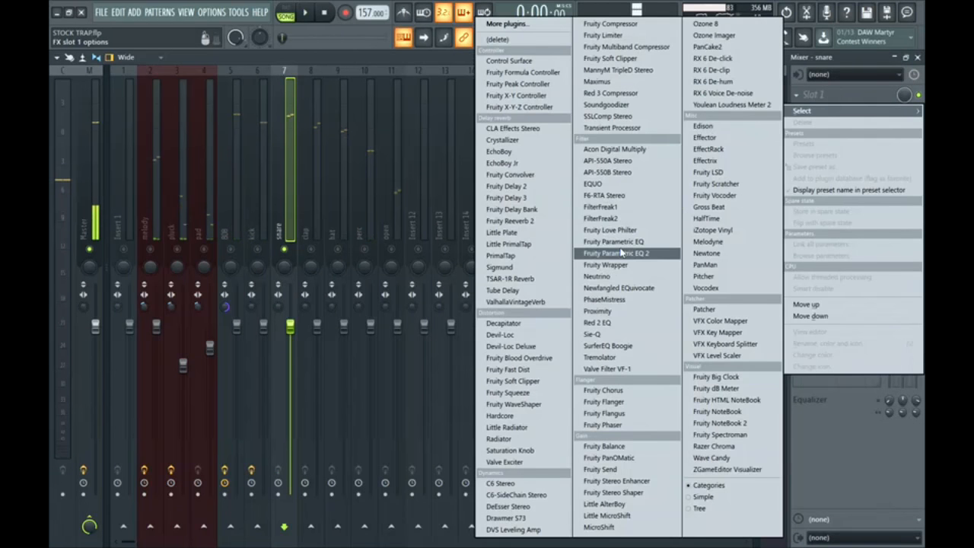
click(622, 253)
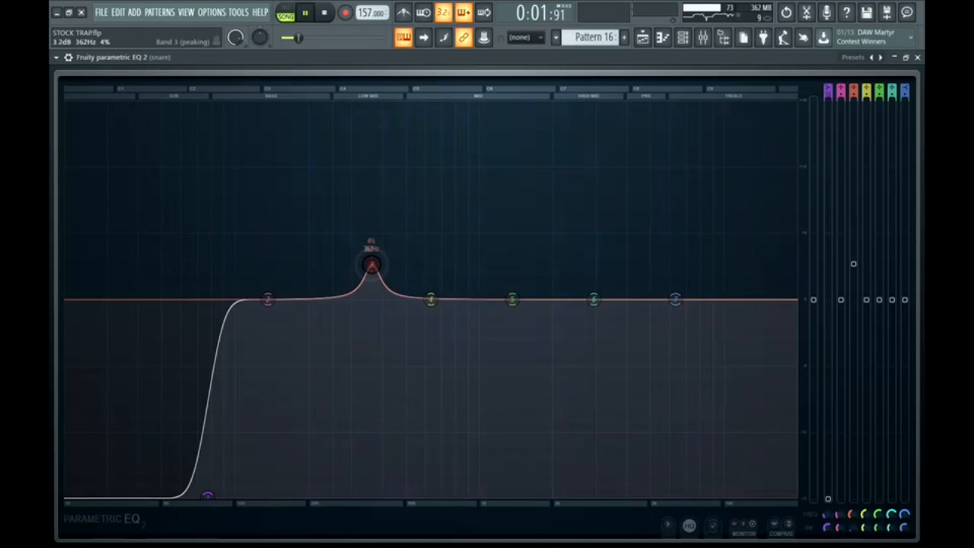
drag(371, 264, 380, 278)
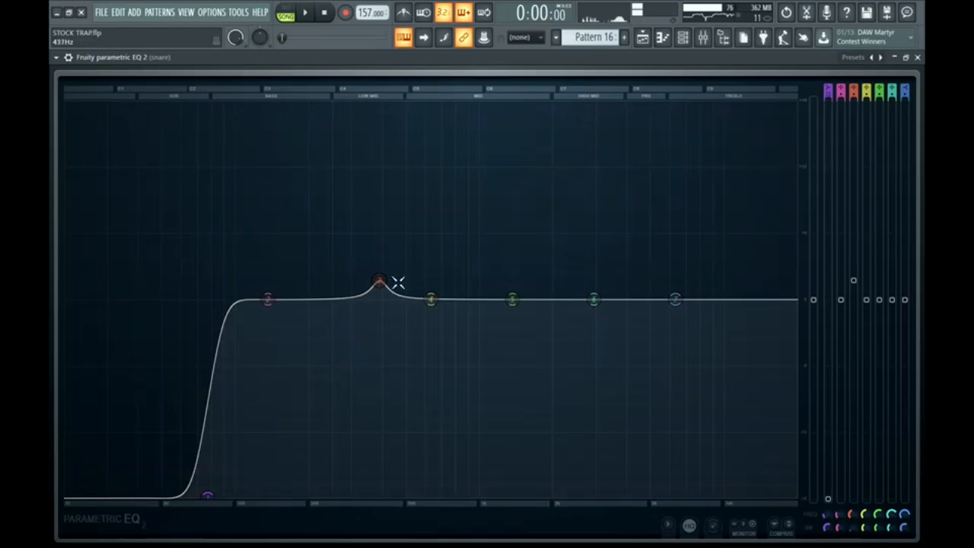
drag(905, 300, 905, 282)
drag(905, 283, 905, 279)
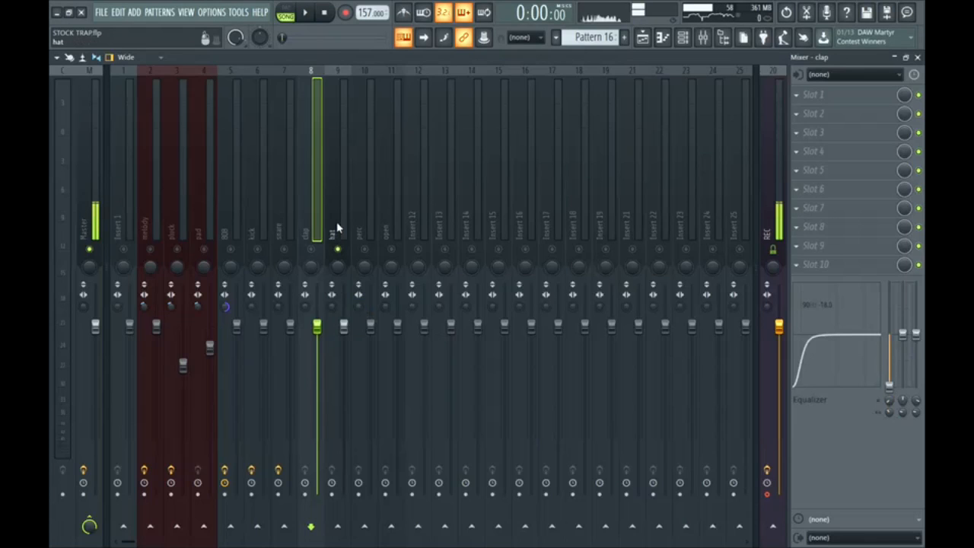
Cut the hat track's low EQ band to -18 dB, and bring in the melody, pluck and pad tracks during playback to balance their levels
click(337, 226)
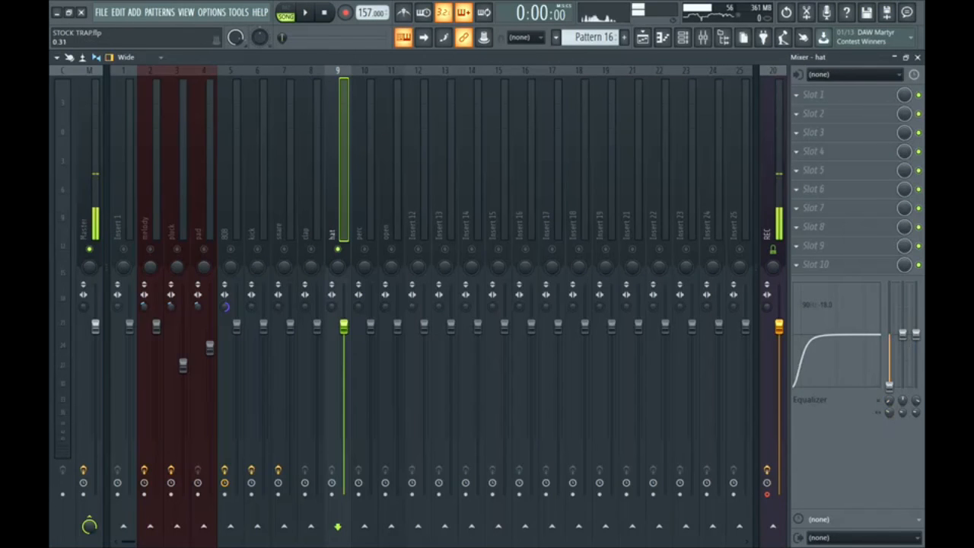
key(space)
click(154, 236)
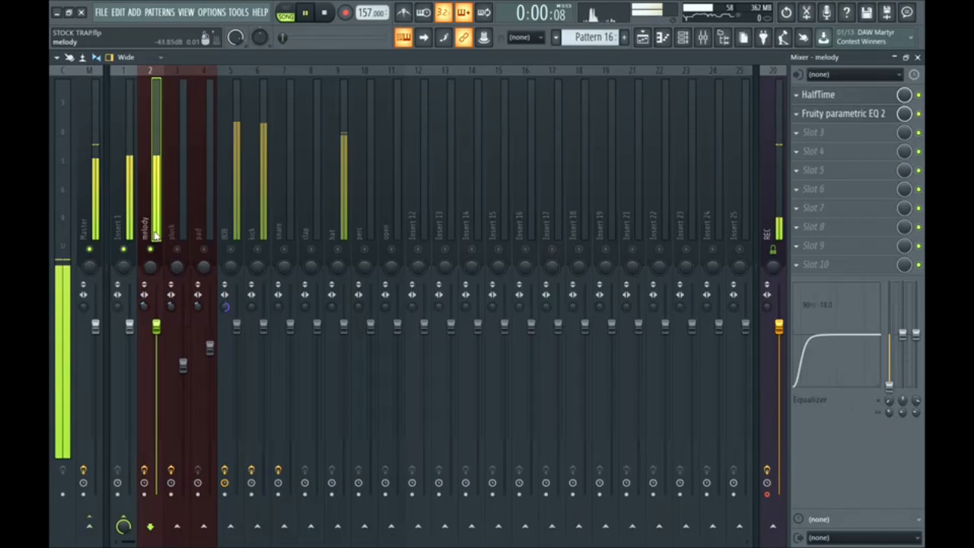
click(182, 236)
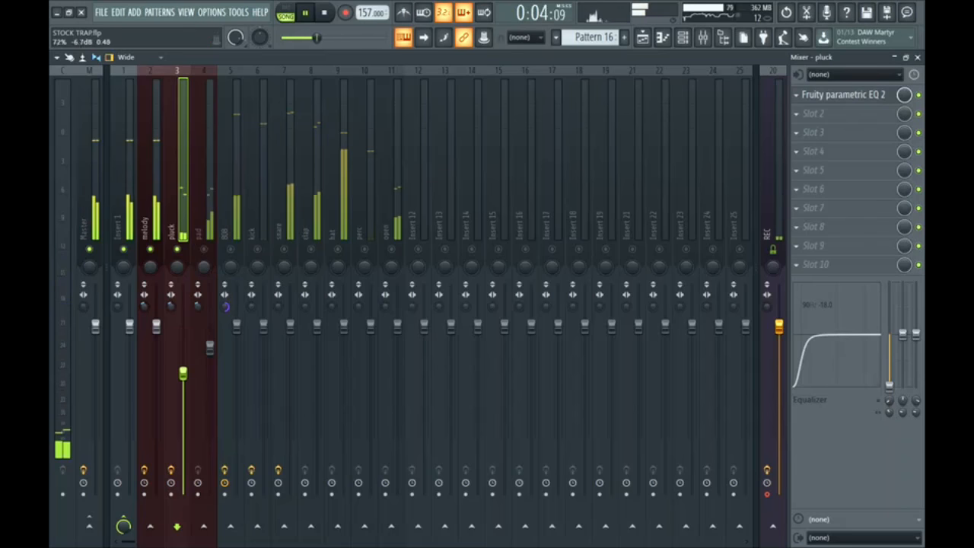
click(201, 230)
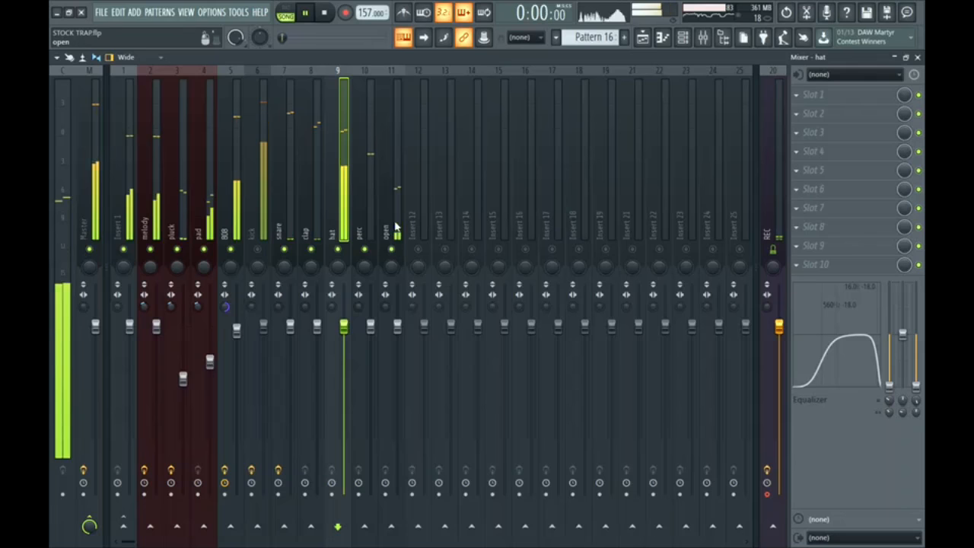
Bring the drum tracks into the playing mix, lowering the clap and hat levels, and pan the perc and open tracks
click(395, 226)
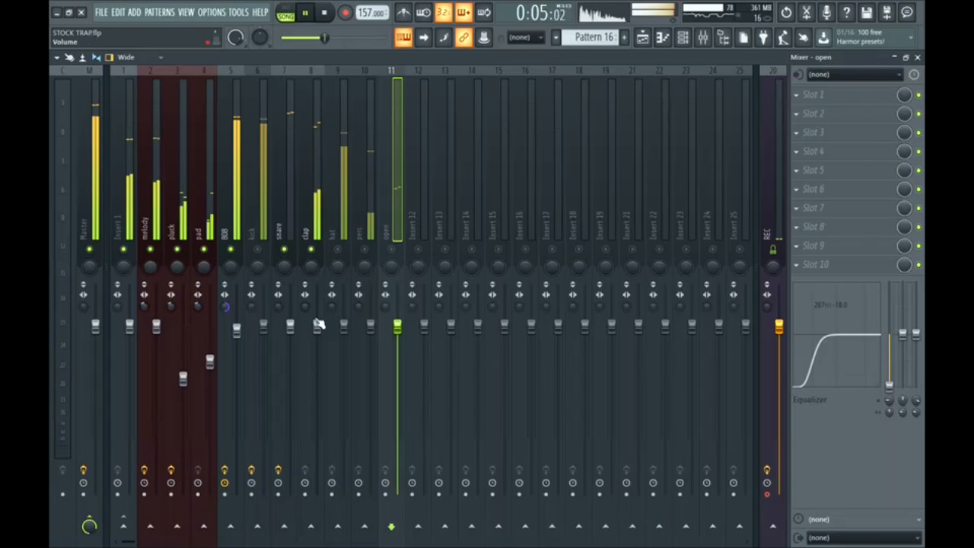
drag(318, 325, 317, 332)
click(341, 255)
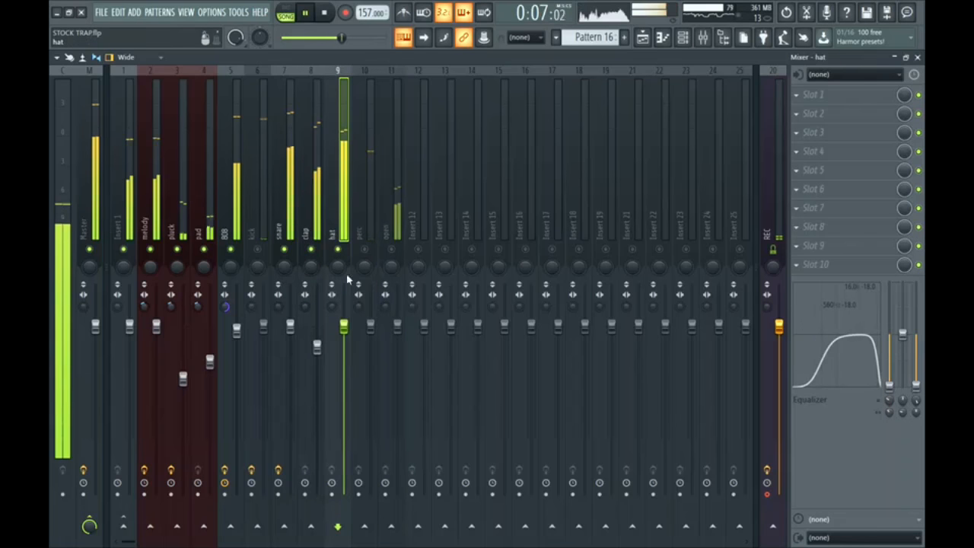
click(365, 228)
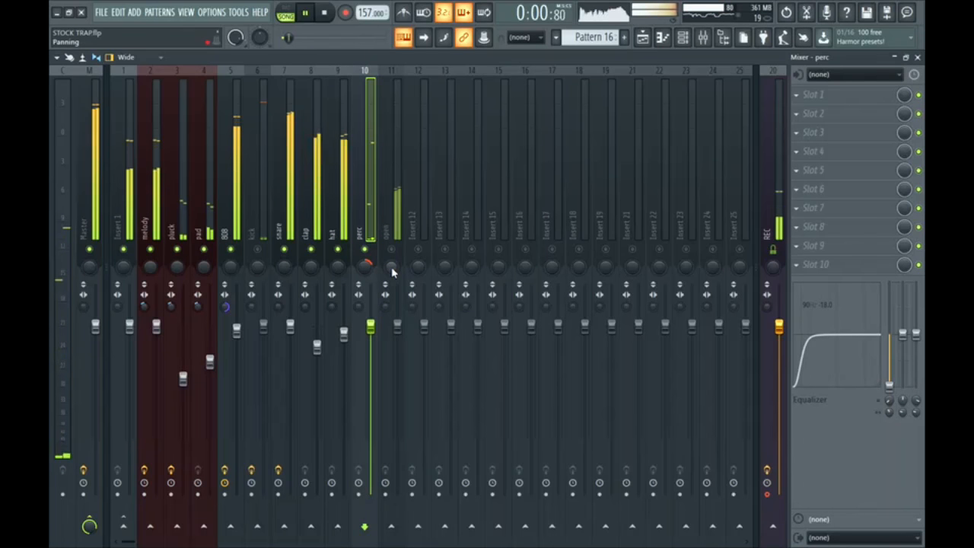
drag(391, 266, 391, 277)
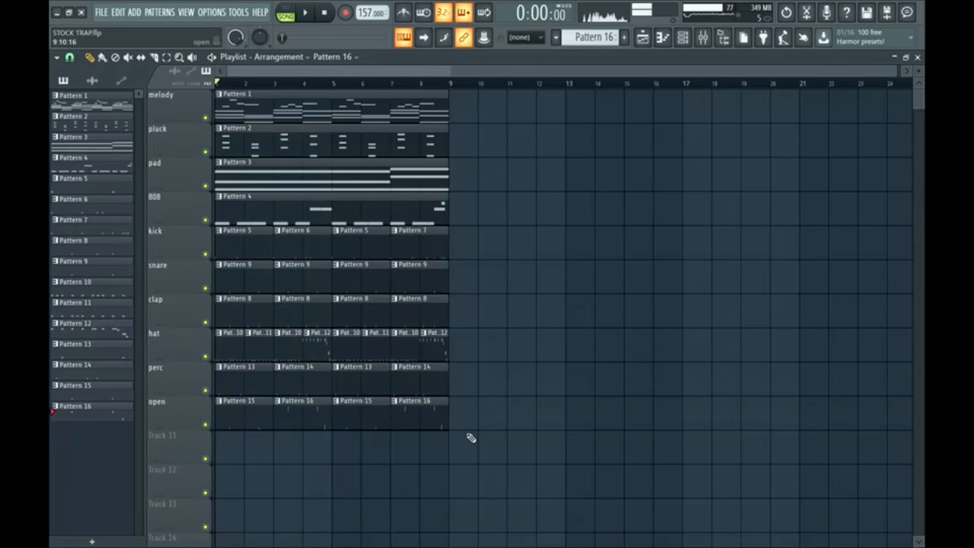
Duplicate all playlist clips directly after the first eight bars, and move the playhead to bar 19
drag(456, 463, 215, 87)
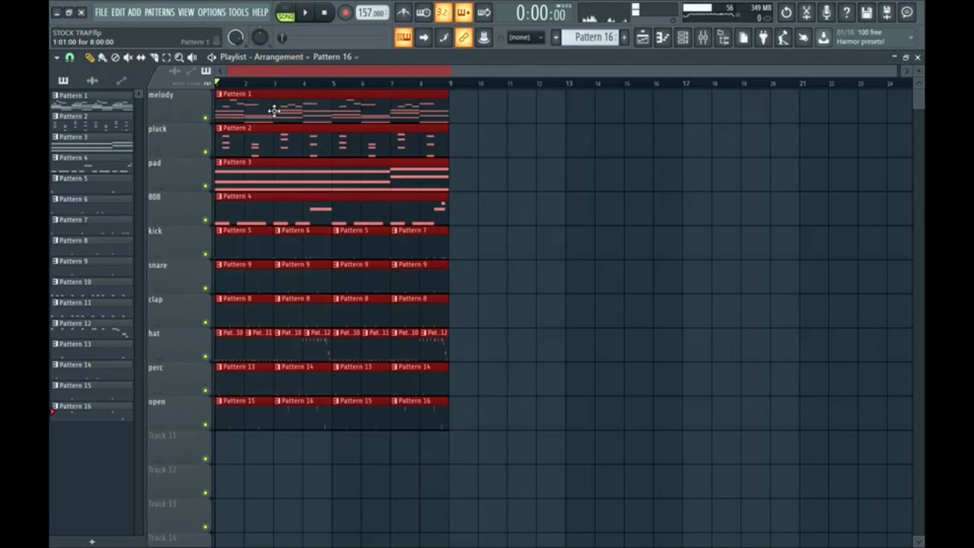
drag(273, 110, 474, 109)
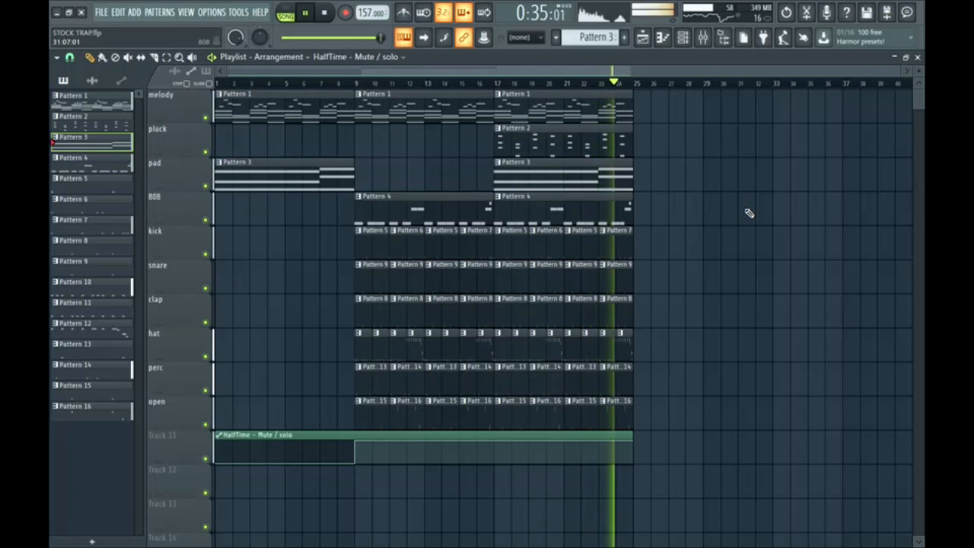
drag(562, 82, 523, 86)
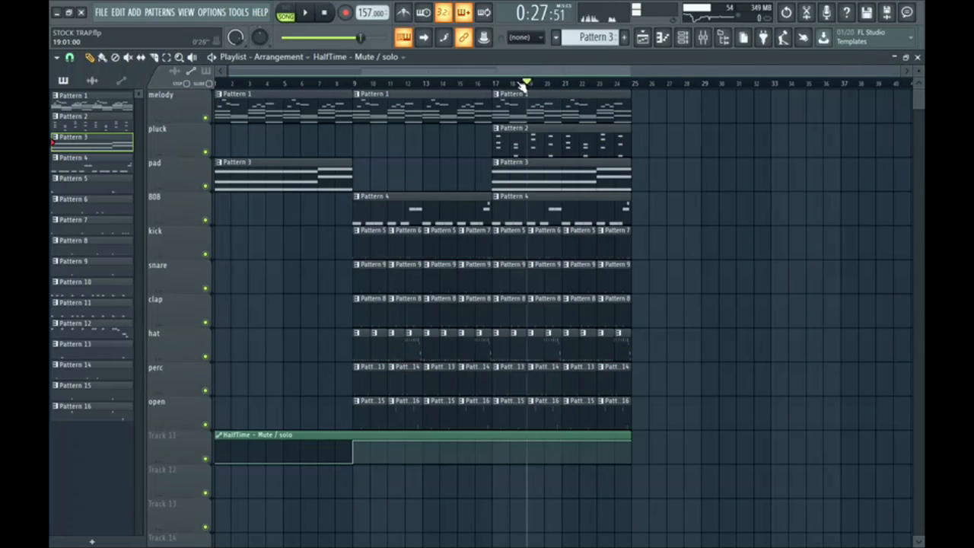